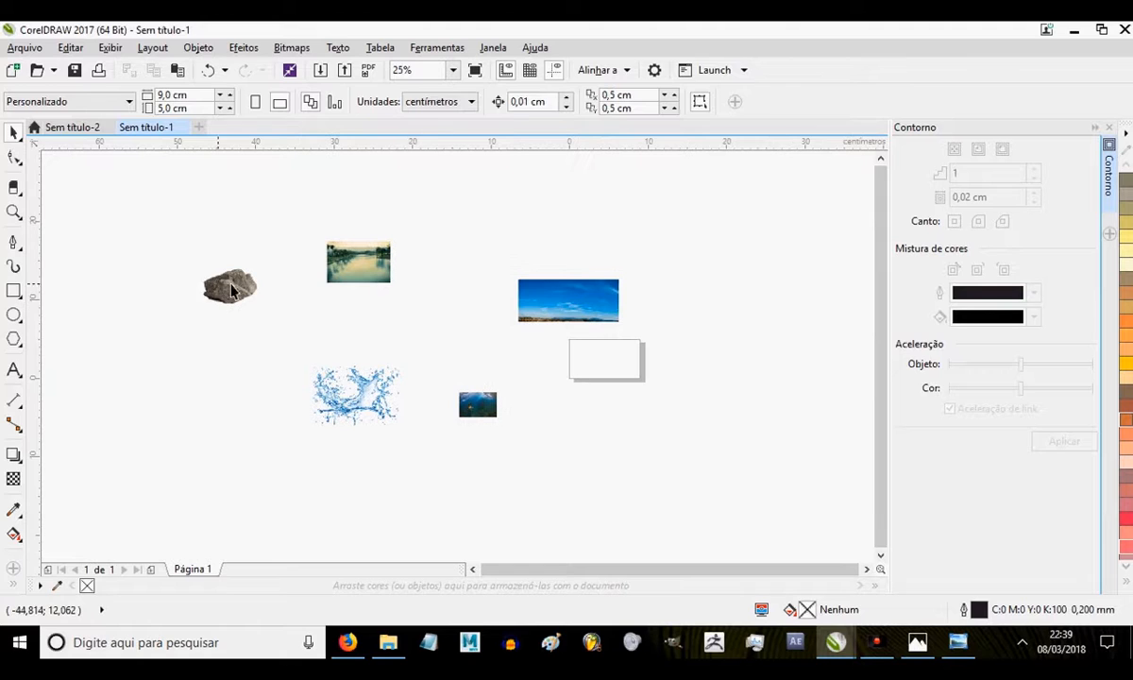
- Move the rock image between the lake photo and the sky photo, and shift the sky photo slightly
scroll(404, 252, up, 1)
drag(338, 284, 445, 305)
drag(703, 368, 728, 326)
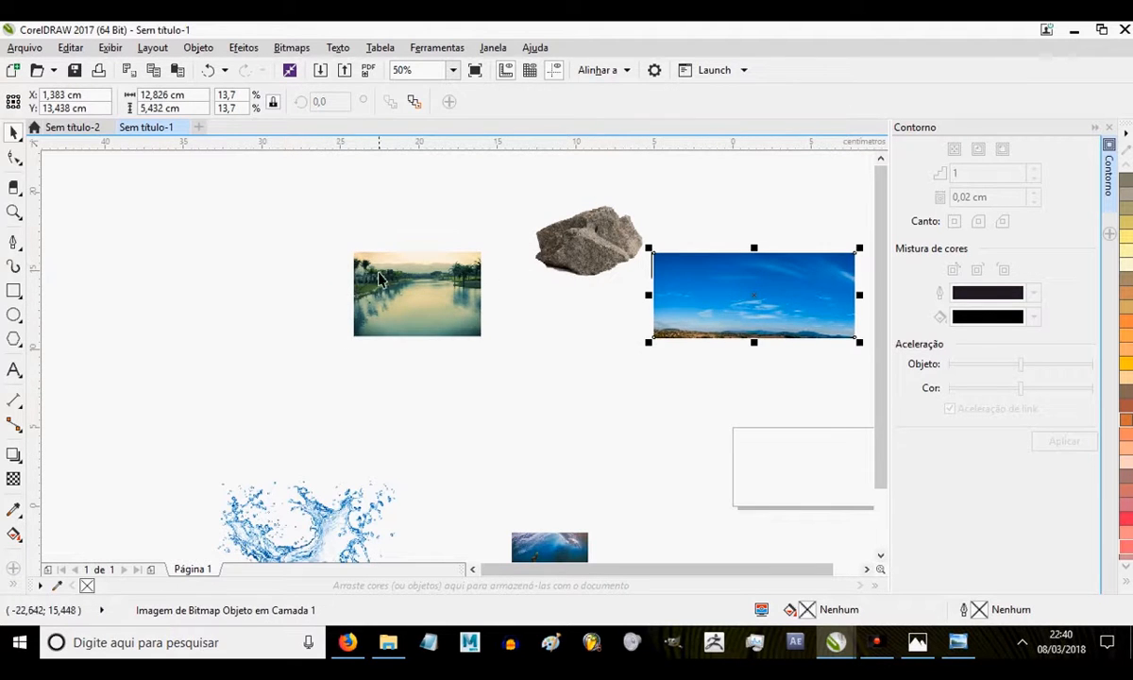
scroll(367, 291, up, 2)
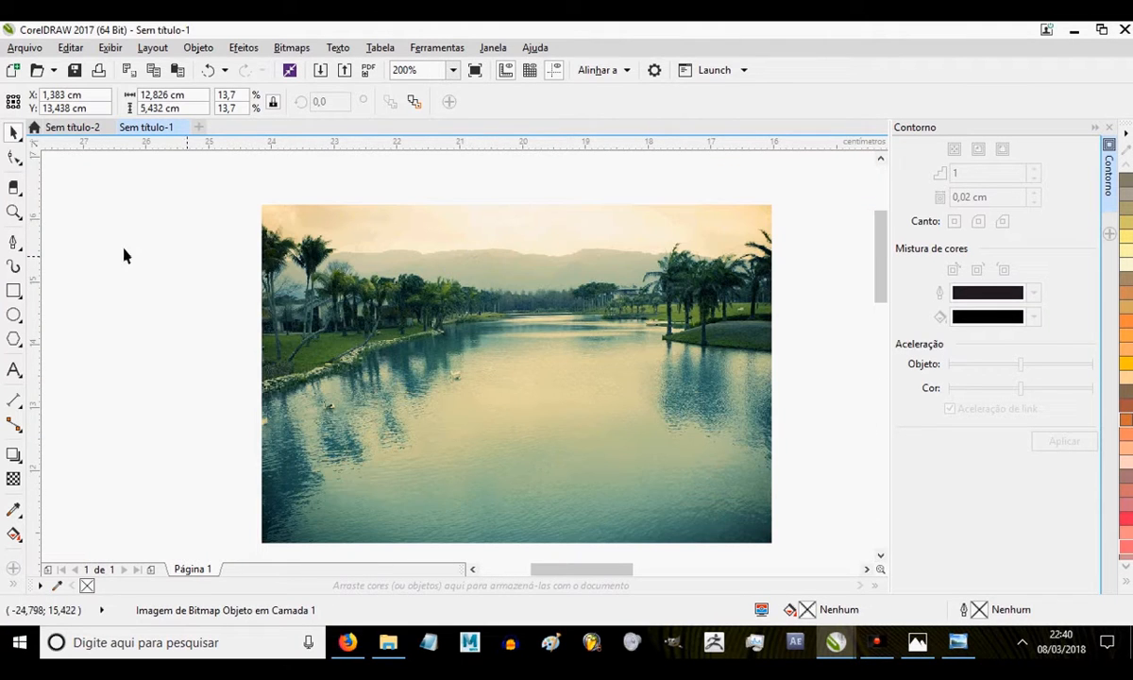
scroll(553, 303, down, 3)
scroll(623, 261, up, 2)
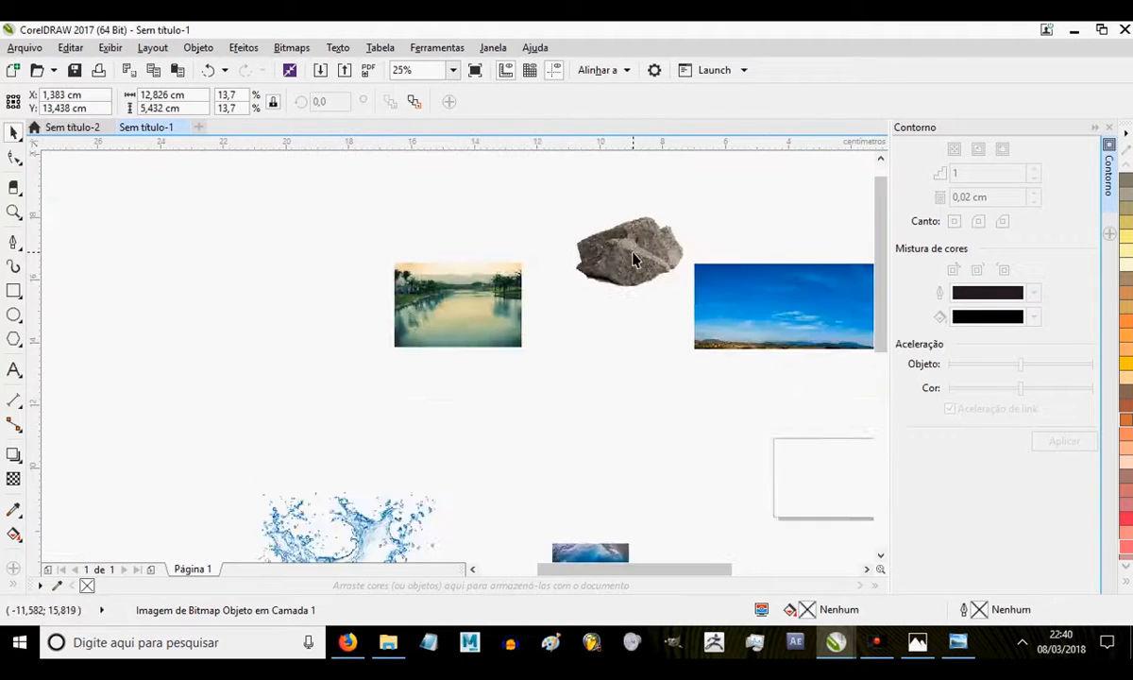
- Move the rock over the lake photo and bring it to the front
click(640, 261)
drag(640, 261, 471, 318)
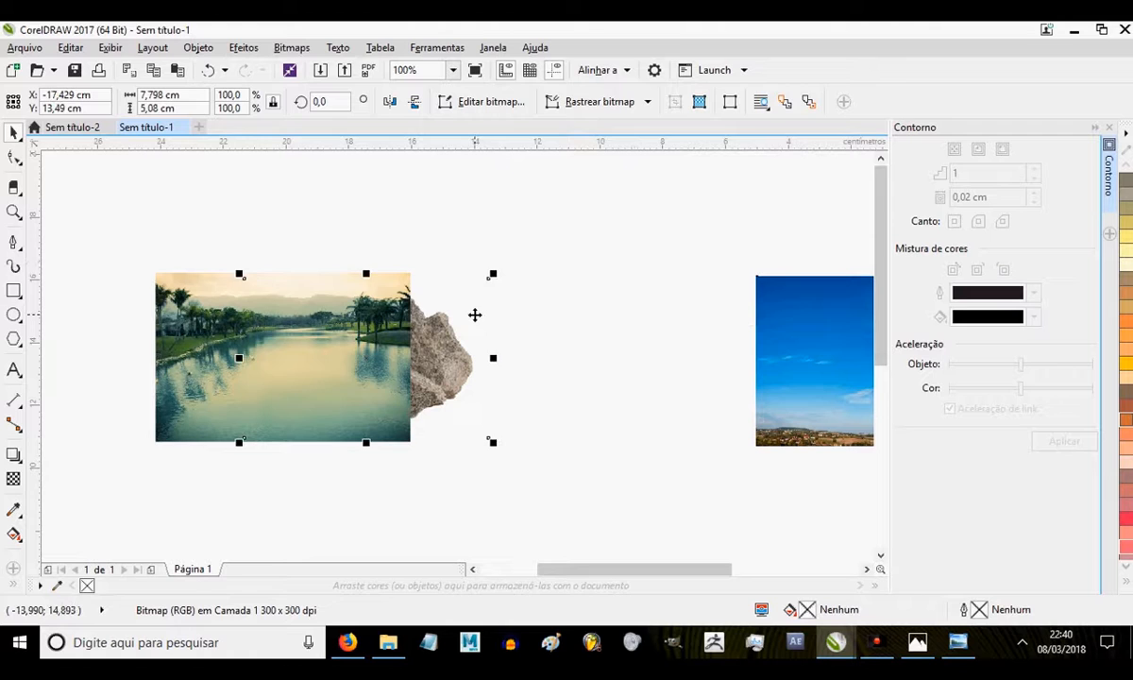
key(shift+Page_Up)
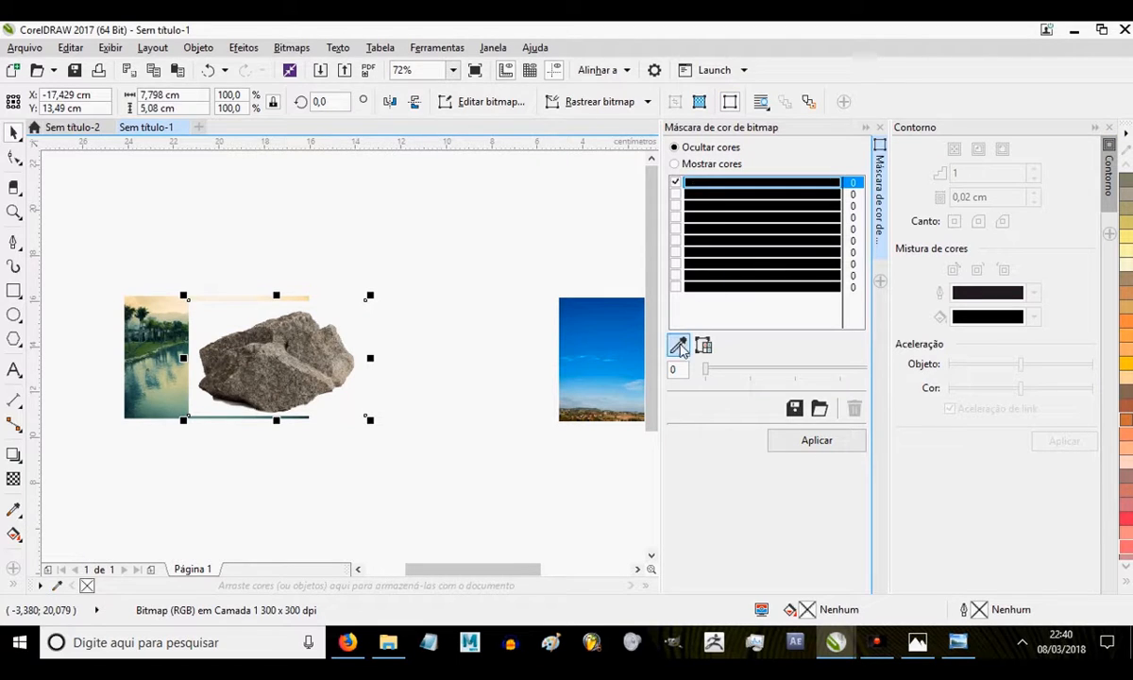
- Hide the rock's white background with the bitmap color mask, sampling white with a tolerance of 30
click(250, 321)
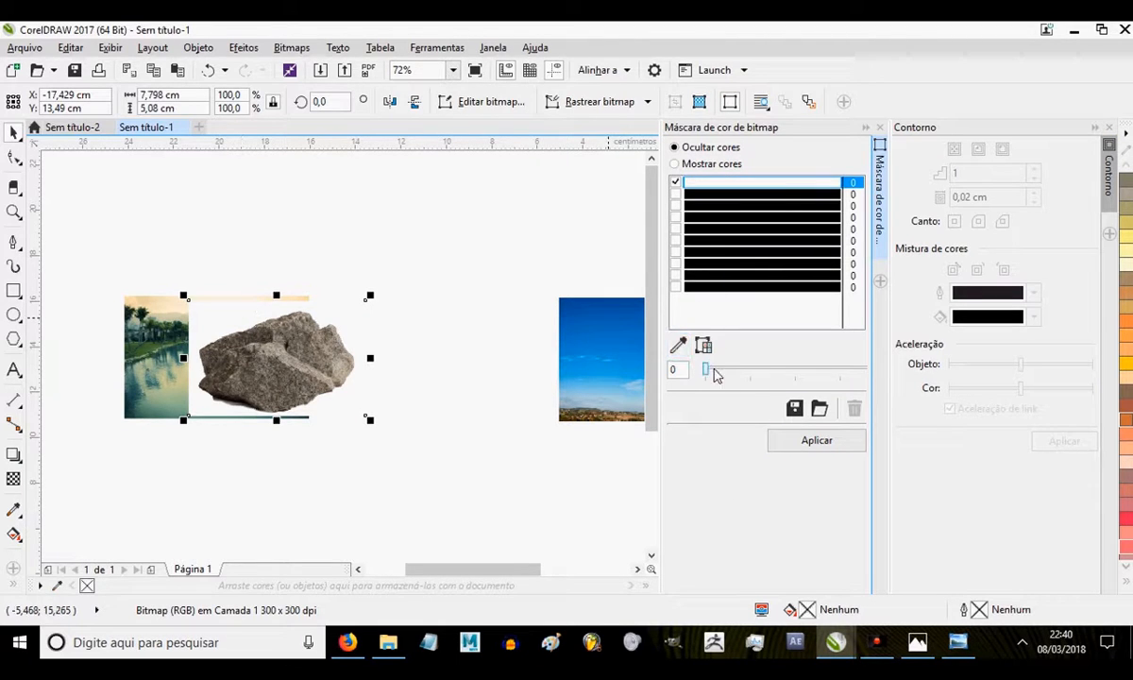
click(795, 440)
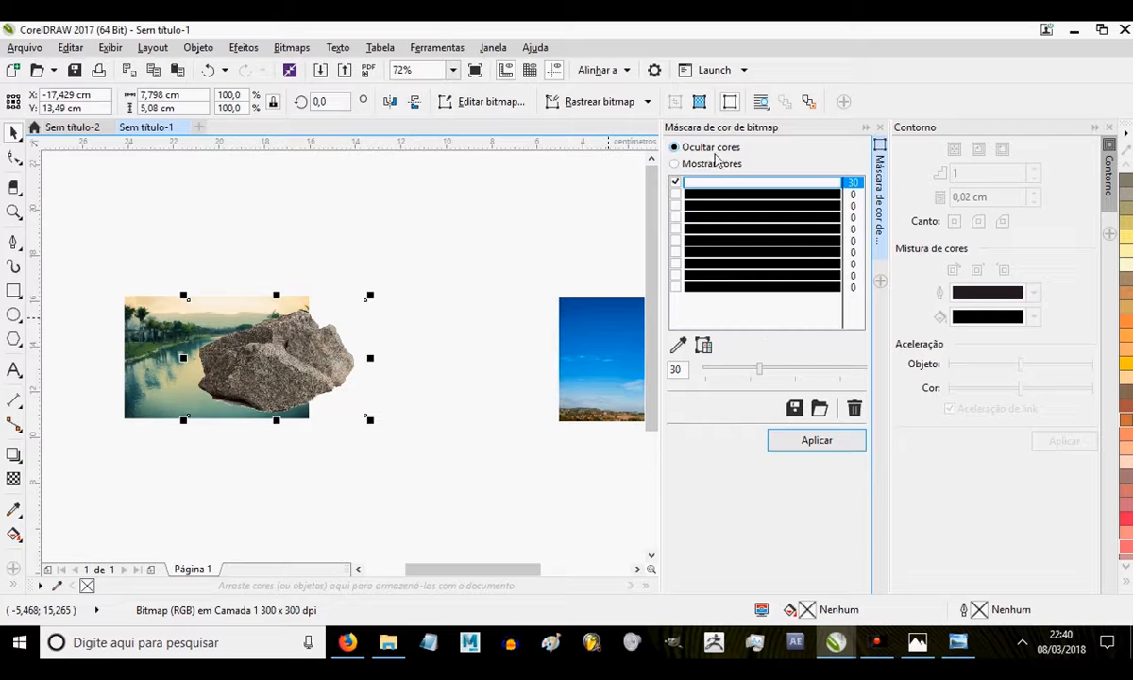
click(880, 128)
- Rotate the rock by about 32 degrees so it stands more upright over the lake
drag(354, 327, 471, 358)
drag(563, 386, 547, 236)
click(579, 321)
click(545, 350)
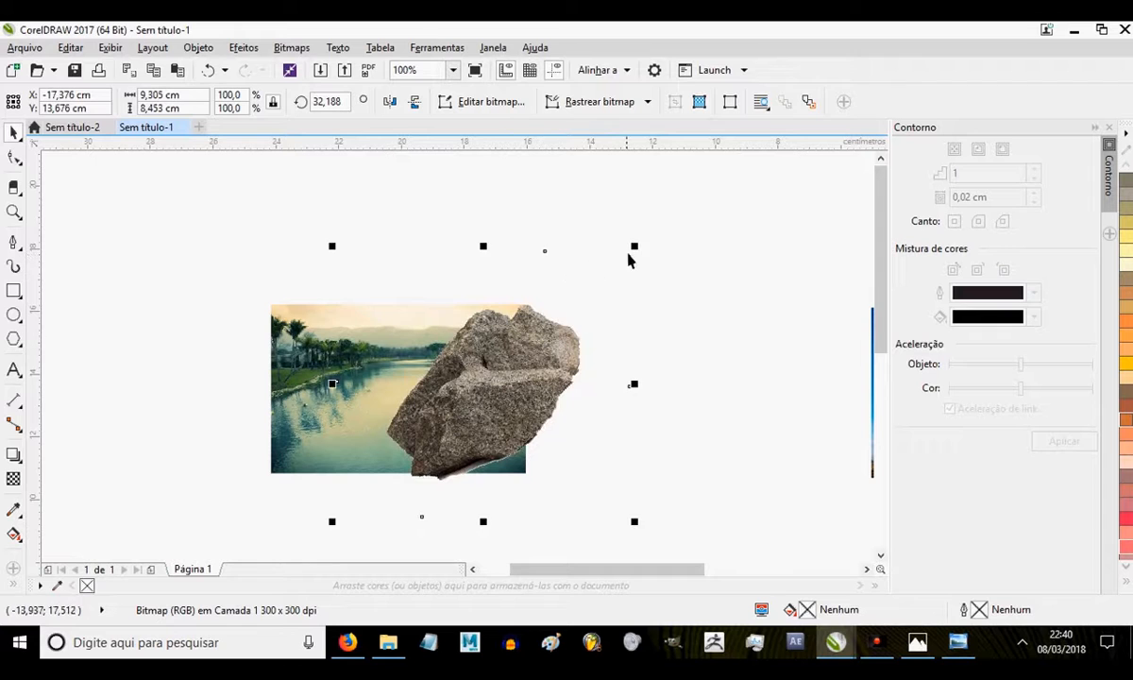
- Enlarge the lake photo to about 35 × 23.3 cm and move it up, away from the other images
scroll(344, 349, down, 2)
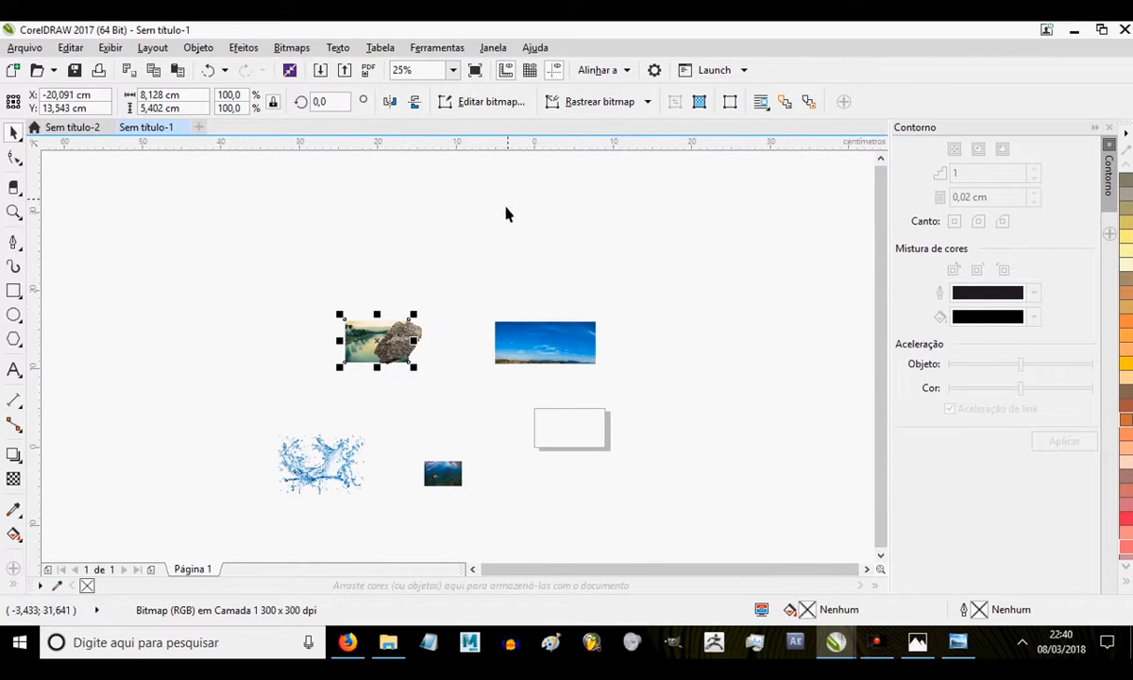
drag(411, 314, 516, 245)
drag(373, 306, 314, 206)
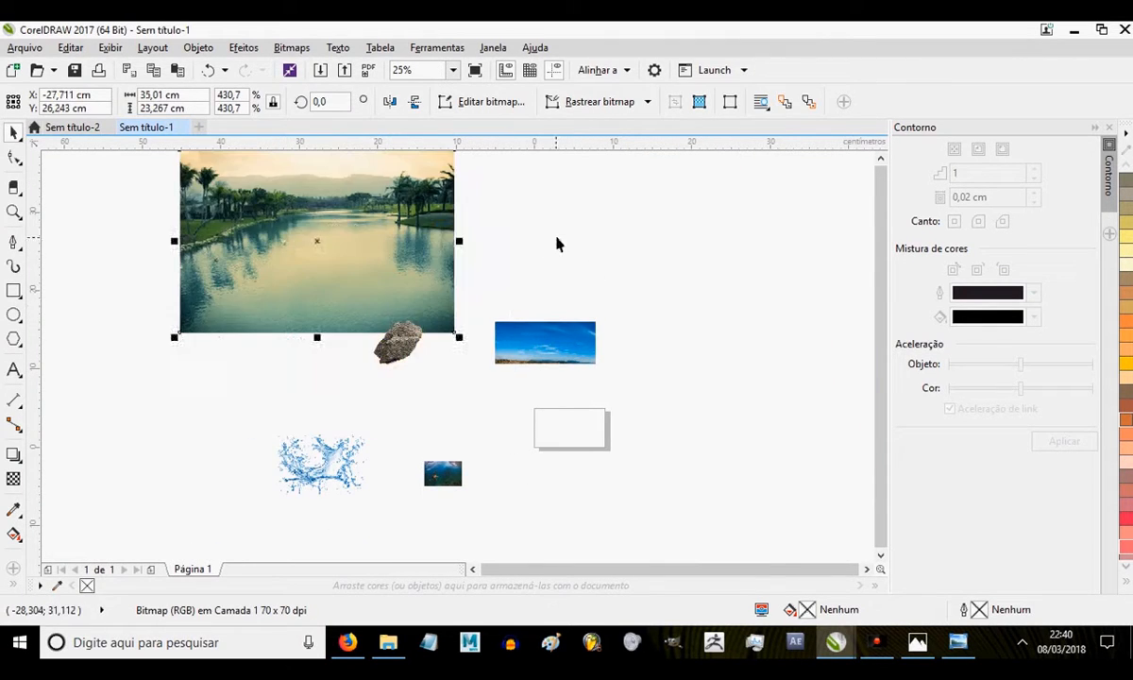
- Scale the rock to about 170% and place it in the water of the enlarged lake photo
click(384, 354)
drag(439, 302, 468, 275)
drag(429, 342, 394, 221)
scroll(396, 294, up, 1)
scroll(396, 296, down, 2)
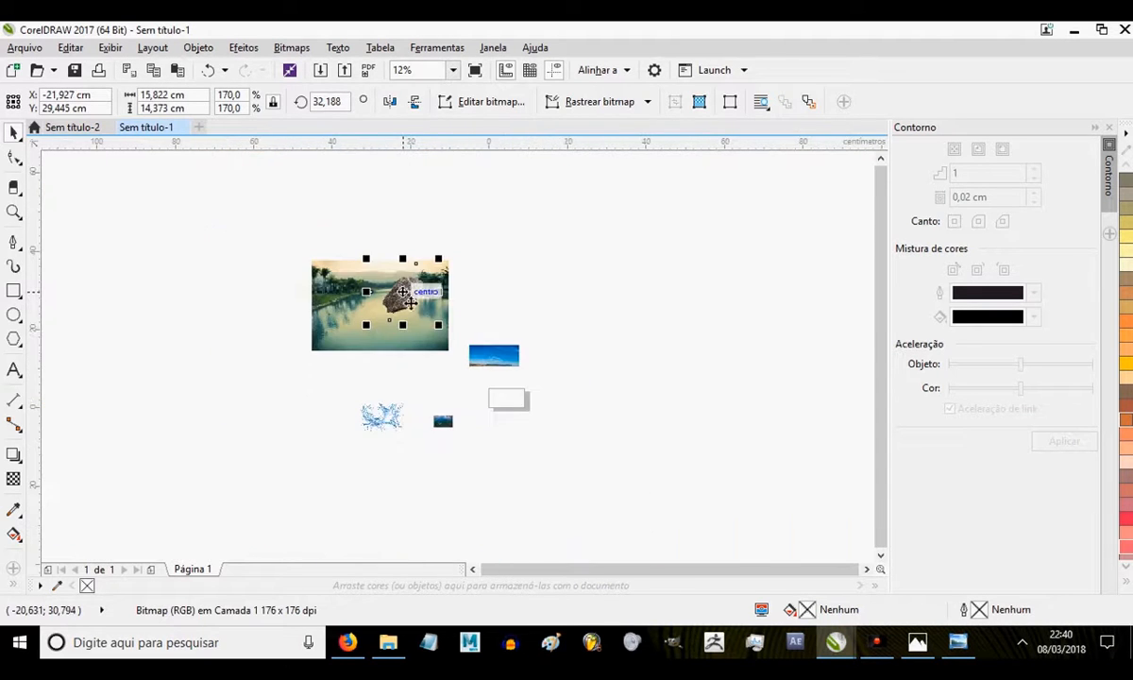
- Enlarge the small underwater photo proportionally to about 19.9 × 13.3 cm
click(446, 421)
scroll(470, 430, up, 2)
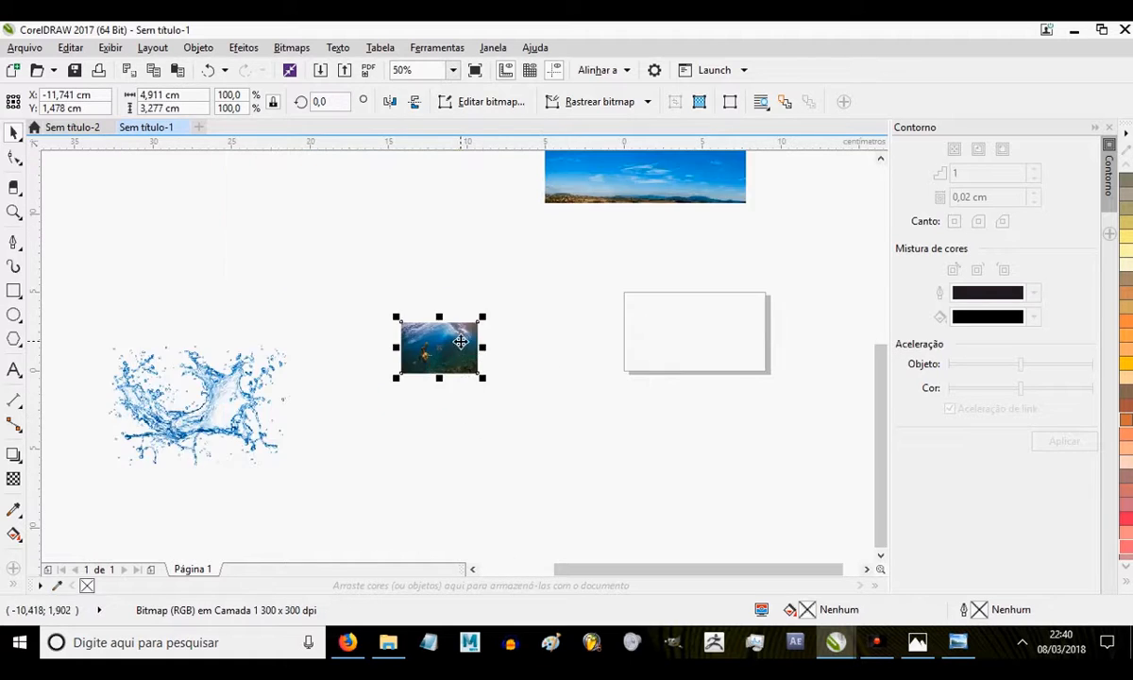
scroll(543, 349, down, 1)
drag(578, 339, 633, 304)
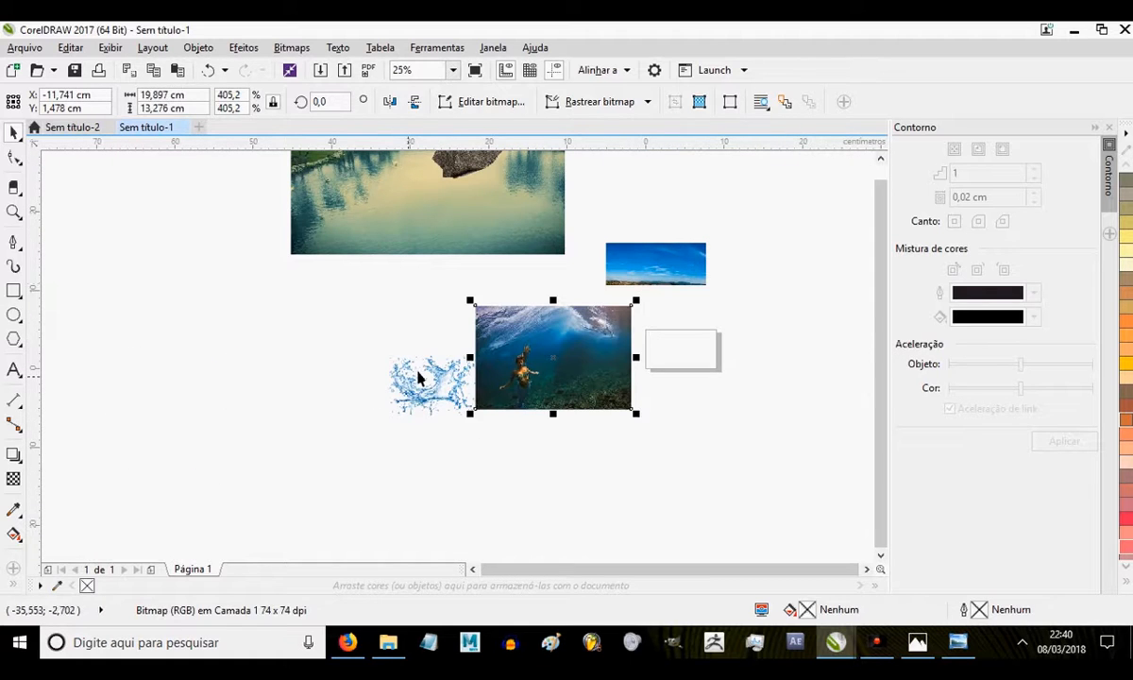
- Align the underwater photo beneath the lake photo, scale it to about 35.1 × 23.5 cm, and move the water splash aside
click(488, 321)
drag(476, 306, 291, 255)
drag(450, 364, 619, 450)
scroll(463, 313, up, 1)
scroll(463, 312, down, 1)
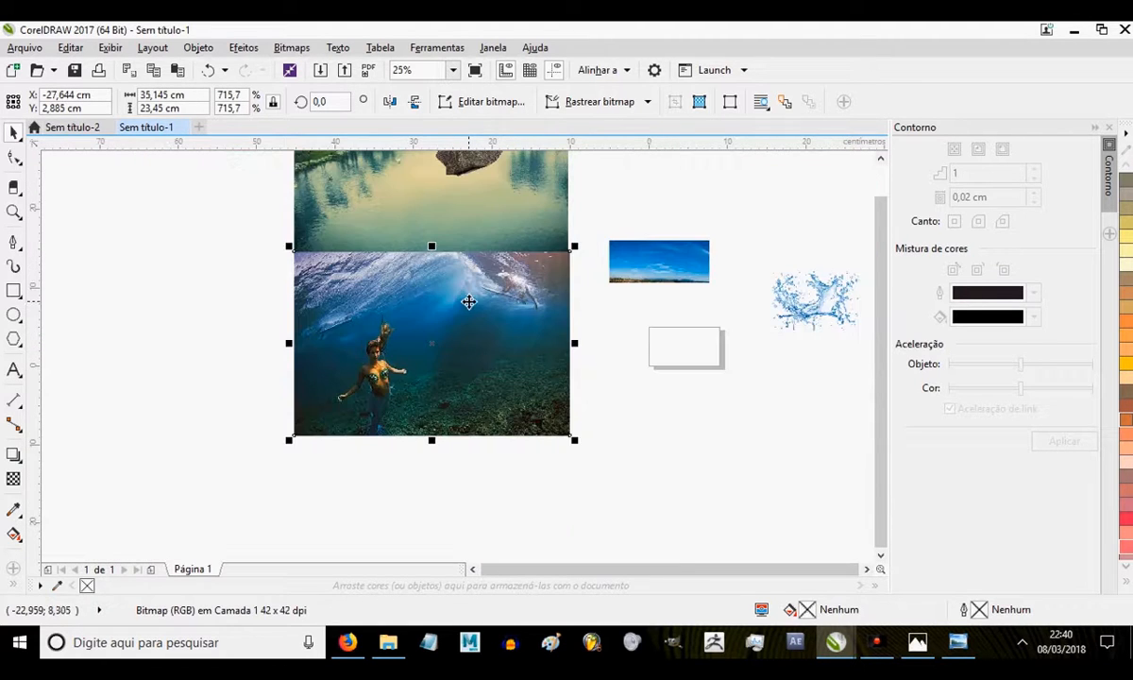
scroll(413, 253, up, 1)
drag(404, 314, 282, 314)
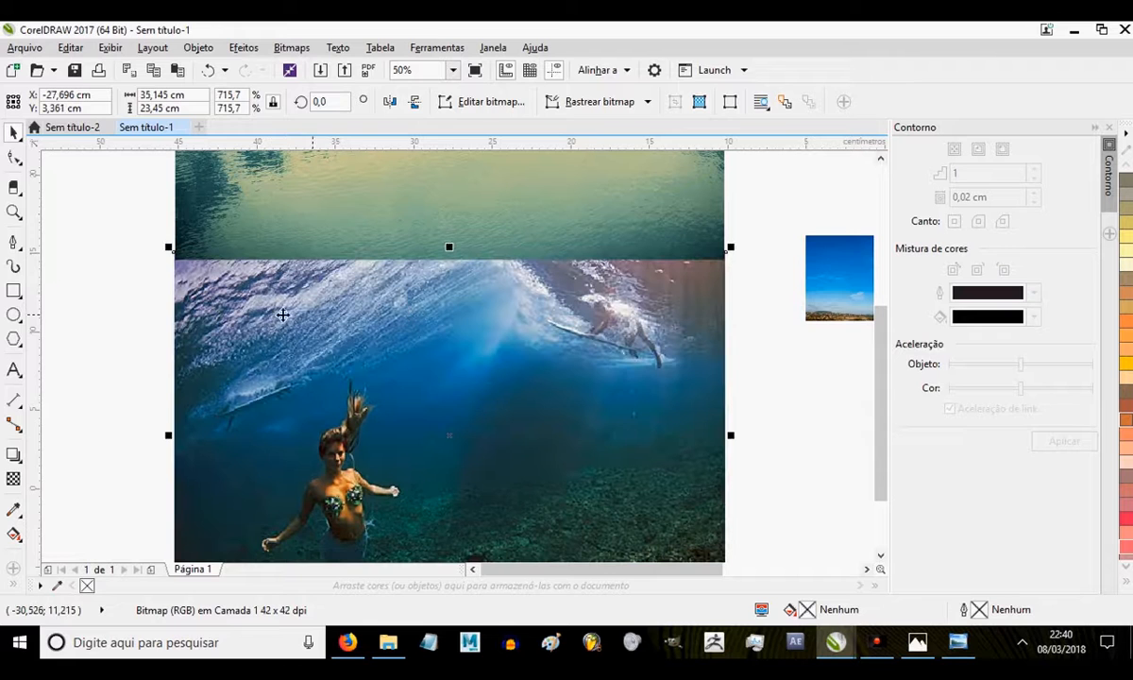
scroll(392, 268, down, 1)
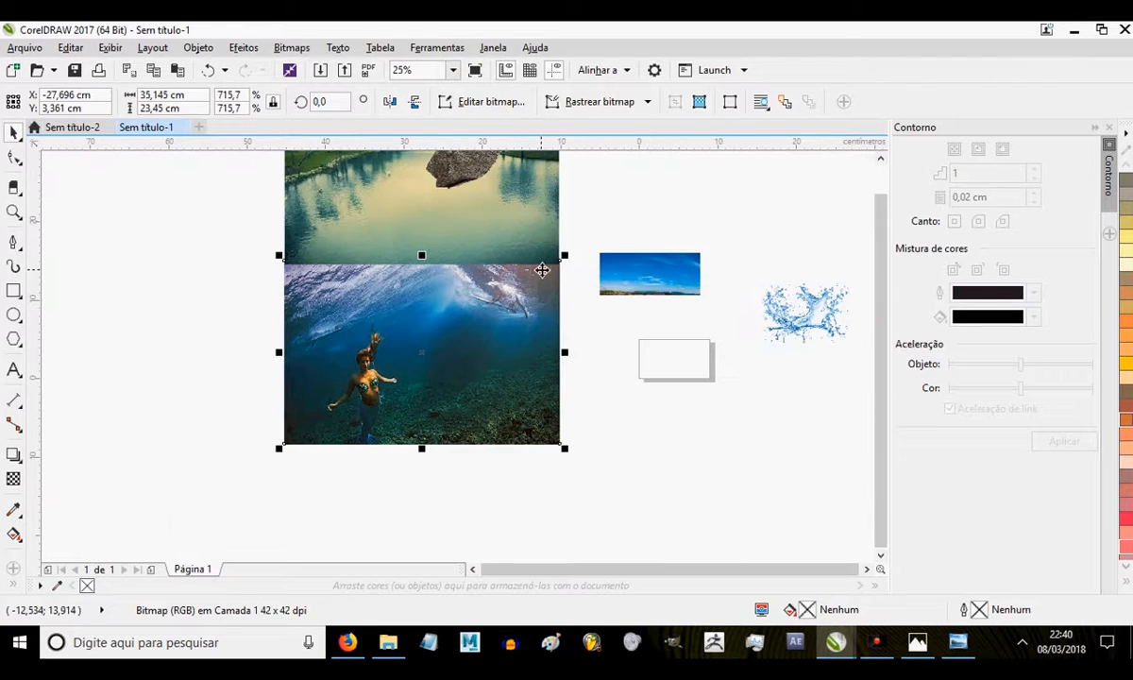
- Draw a rectangle about 4.8 × 14.2 cm over the empty seabed, well away from the mermaid in the underwater photo
click(807, 321)
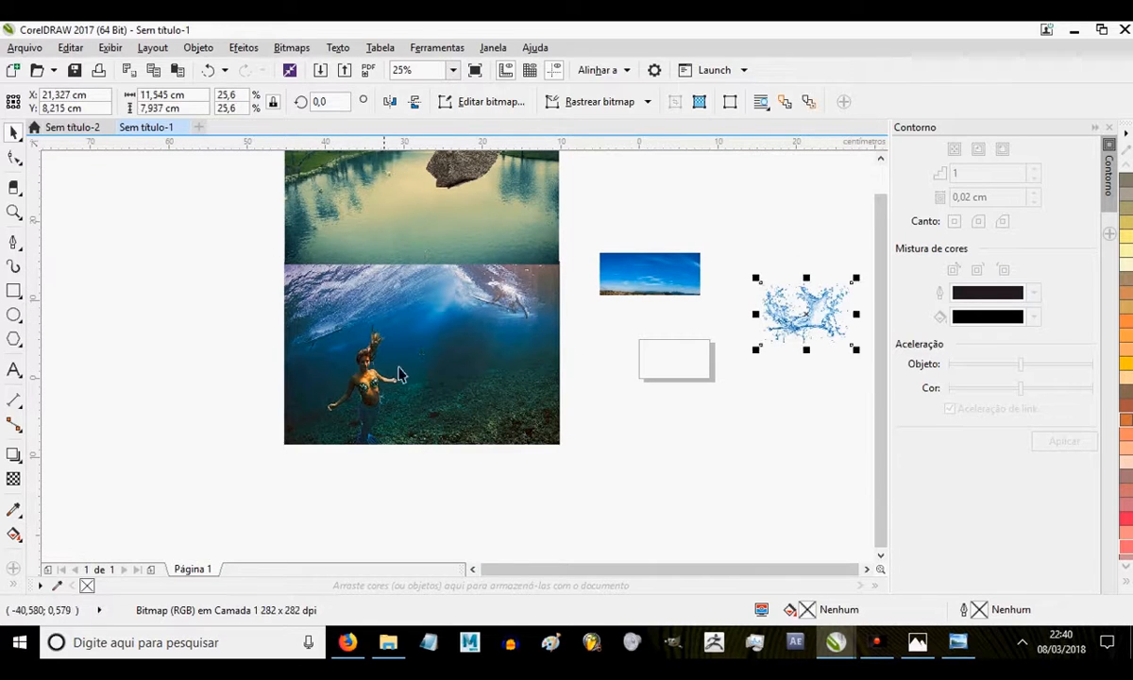
scroll(378, 396, up, 2)
drag(390, 369, 365, 331)
scroll(345, 307, down, 1)
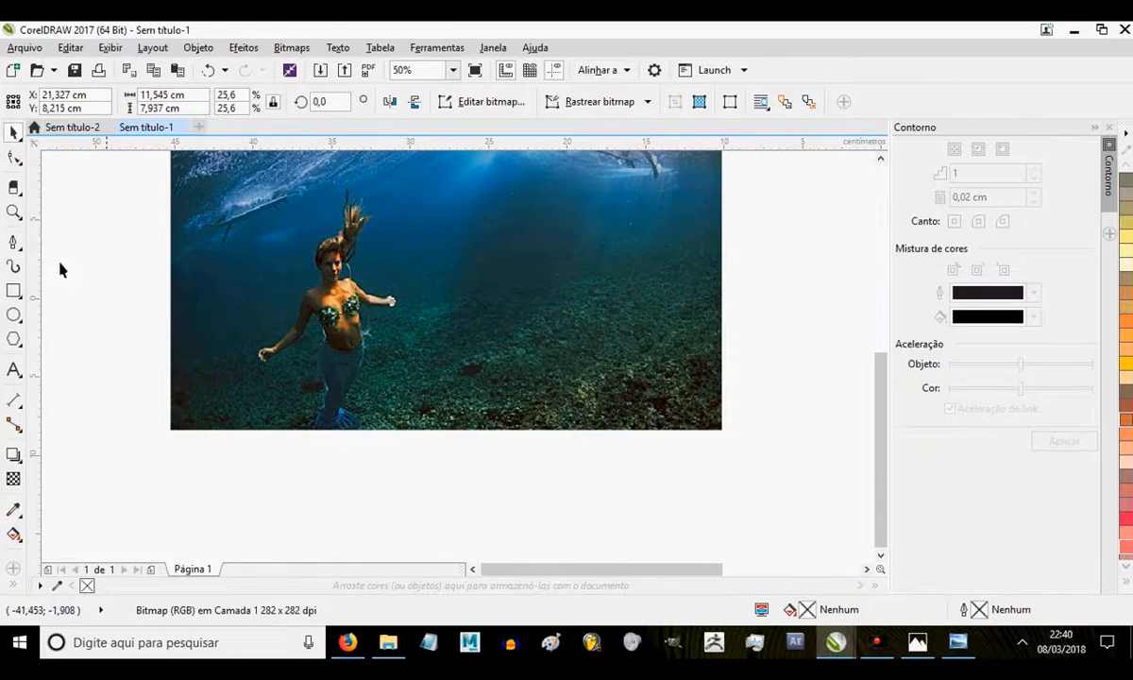
click(14, 291)
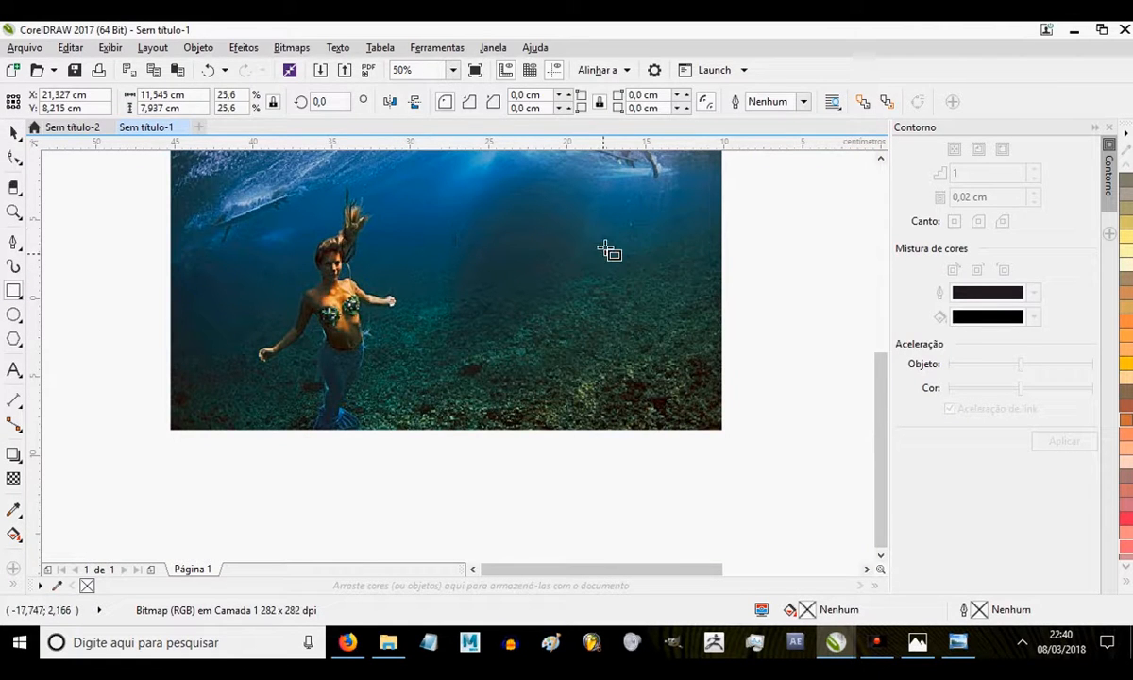
mouse_move(580, 202)
mouse_down()
mouse_move(662, 384)
mouse_move(666, 434)
mouse_up()
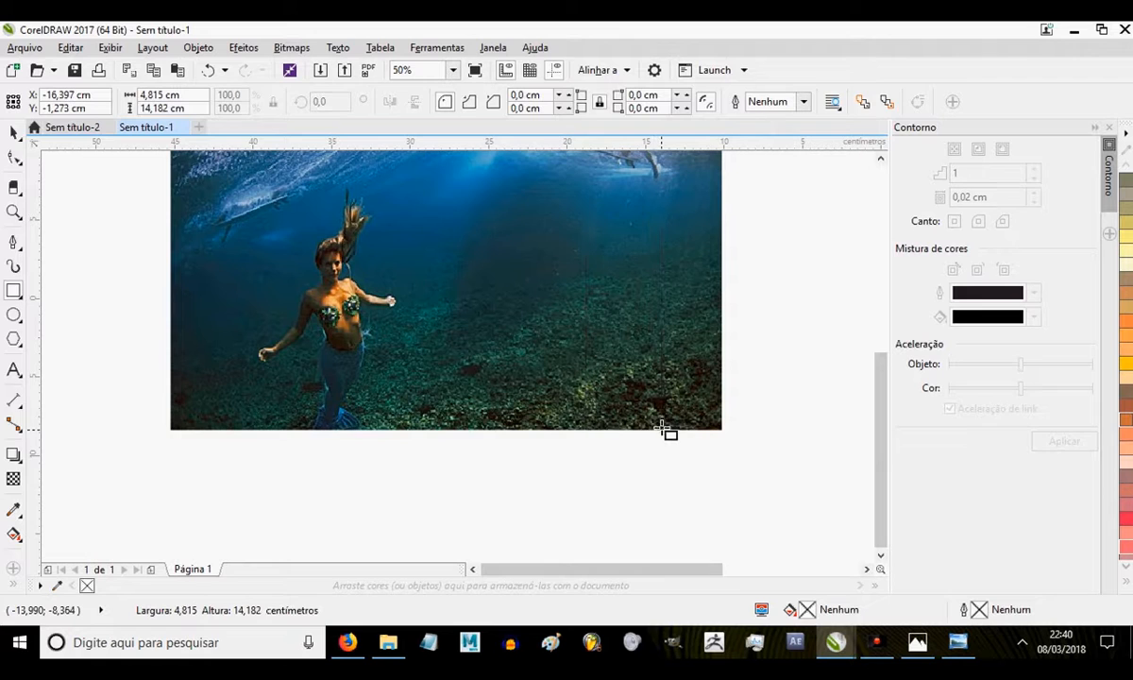
- Intersect the rectangle with the underwater photo and place the resulting patch over the mermaid, shortened to about 10.3 cm tall
click(14, 135)
shift+click(478, 207)
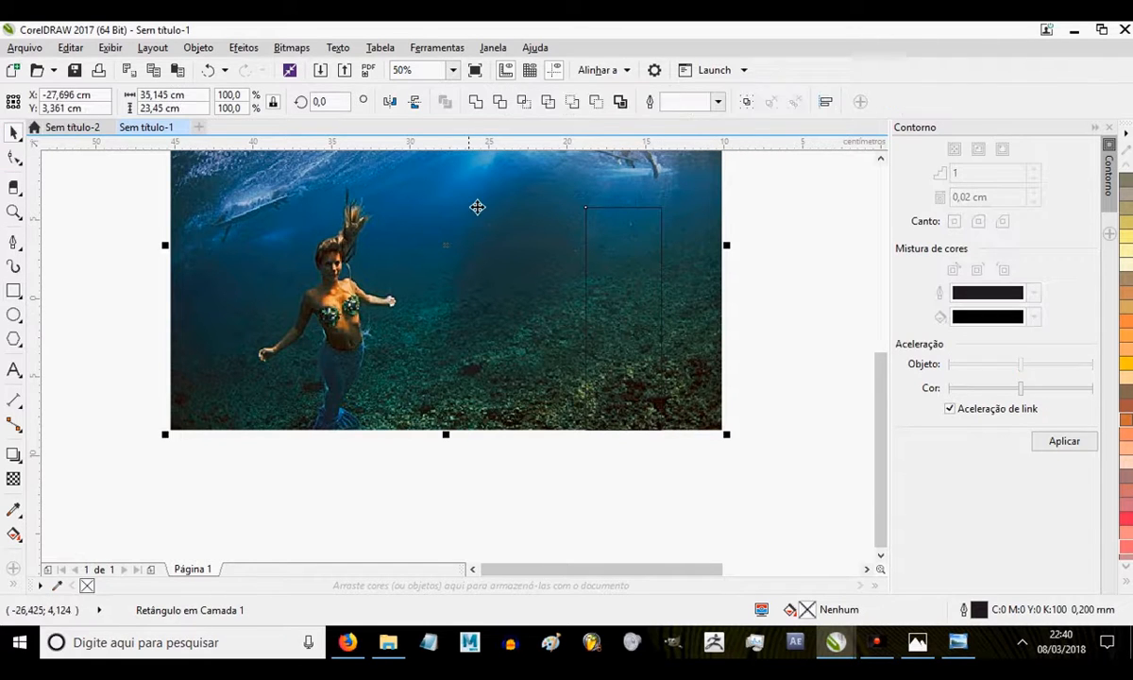
click(524, 104)
drag(634, 271, 334, 266)
drag(330, 200, 335, 263)
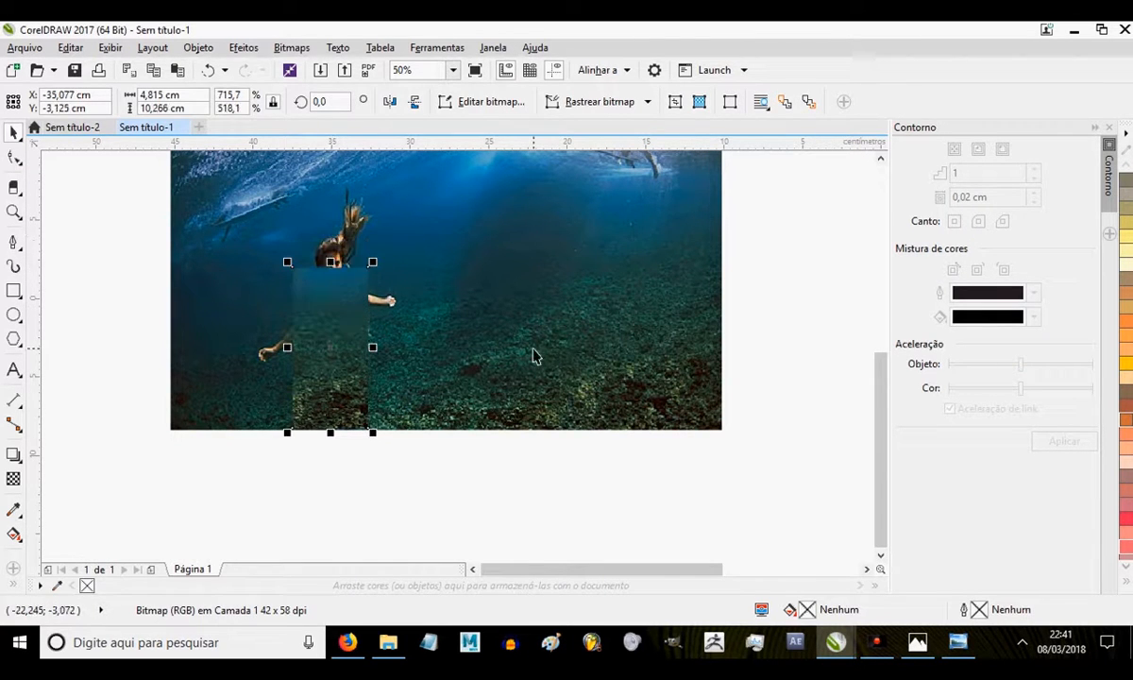
- Fade the right edge of the seabed patch with a horizontal linear transparency
click(13, 478)
scroll(350, 368, up, 2)
drag(356, 390, 397, 390)
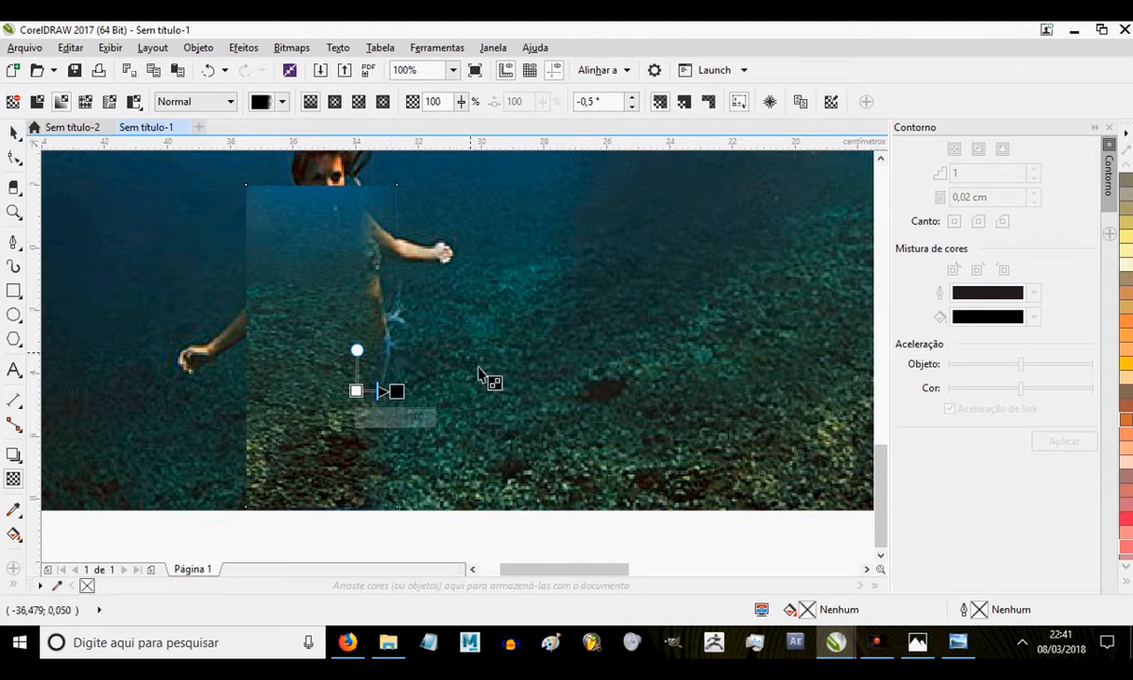
scroll(434, 378, up, 2)
- Try to convert the faded seabed patch to a CMYK bitmap at 800 dpi
click(13, 131)
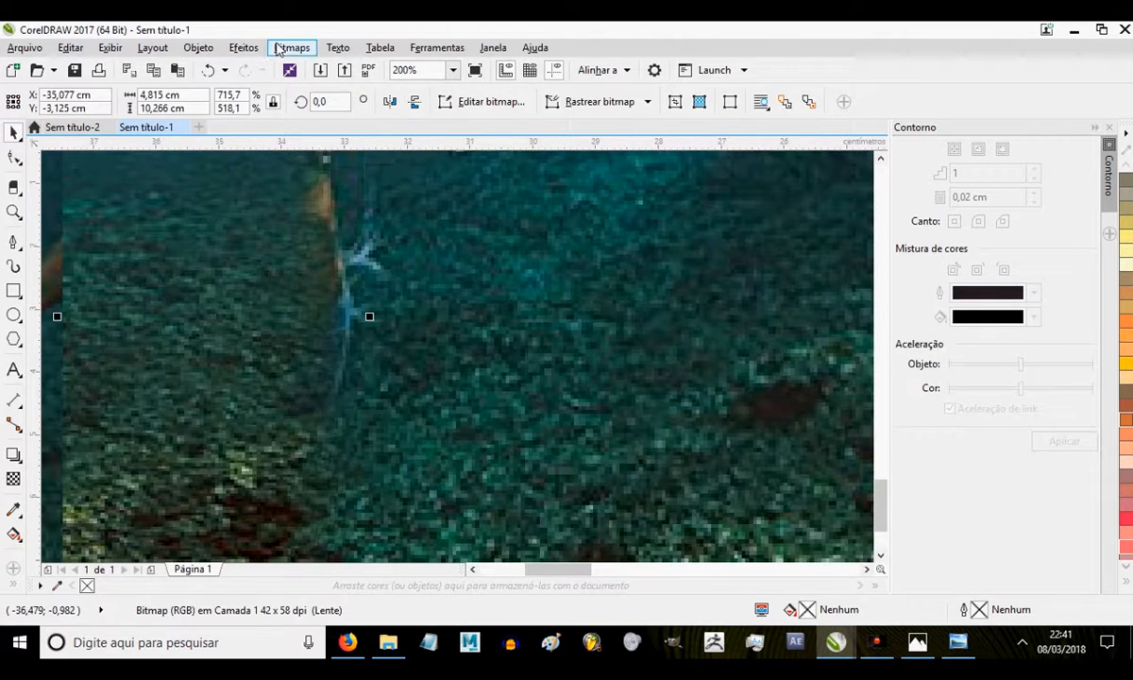
click(291, 47)
click(329, 68)
click(518, 417)
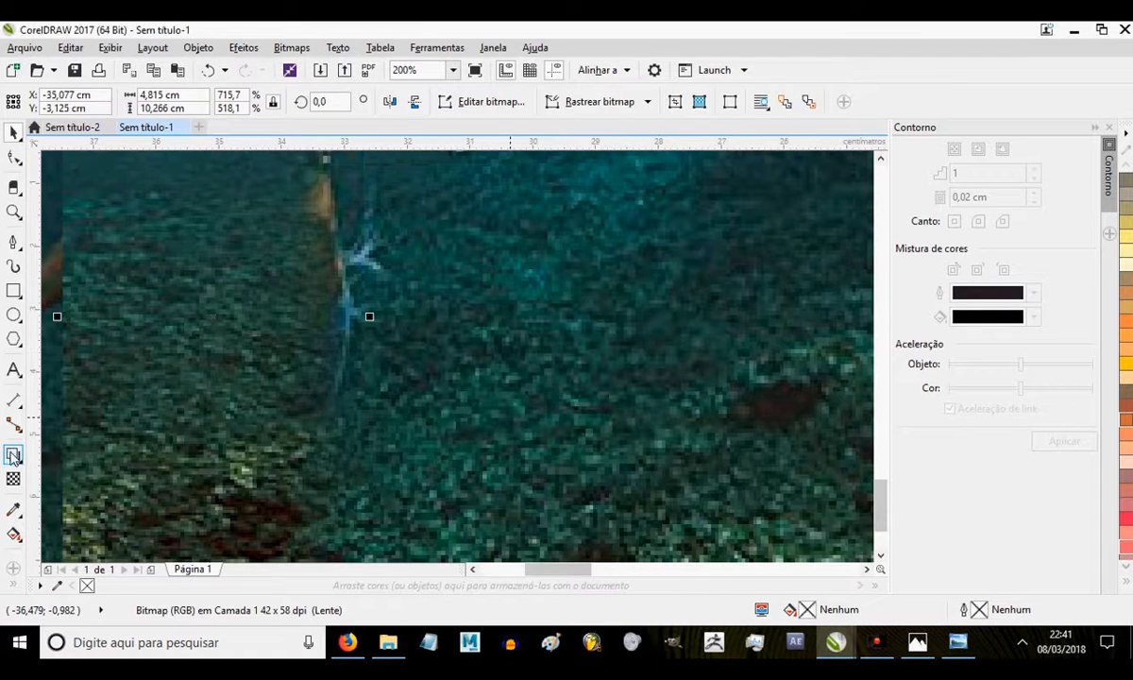
click(13, 455)
scroll(435, 349, down, 1)
scroll(258, 274, down, 1)
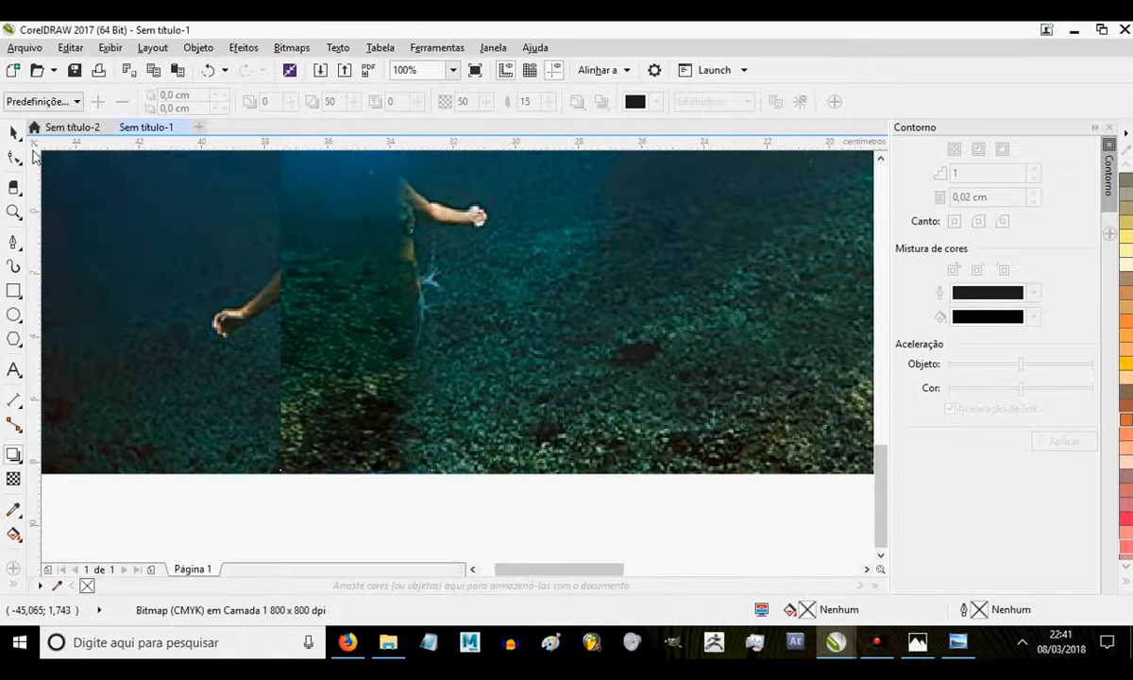
click(295, 325)
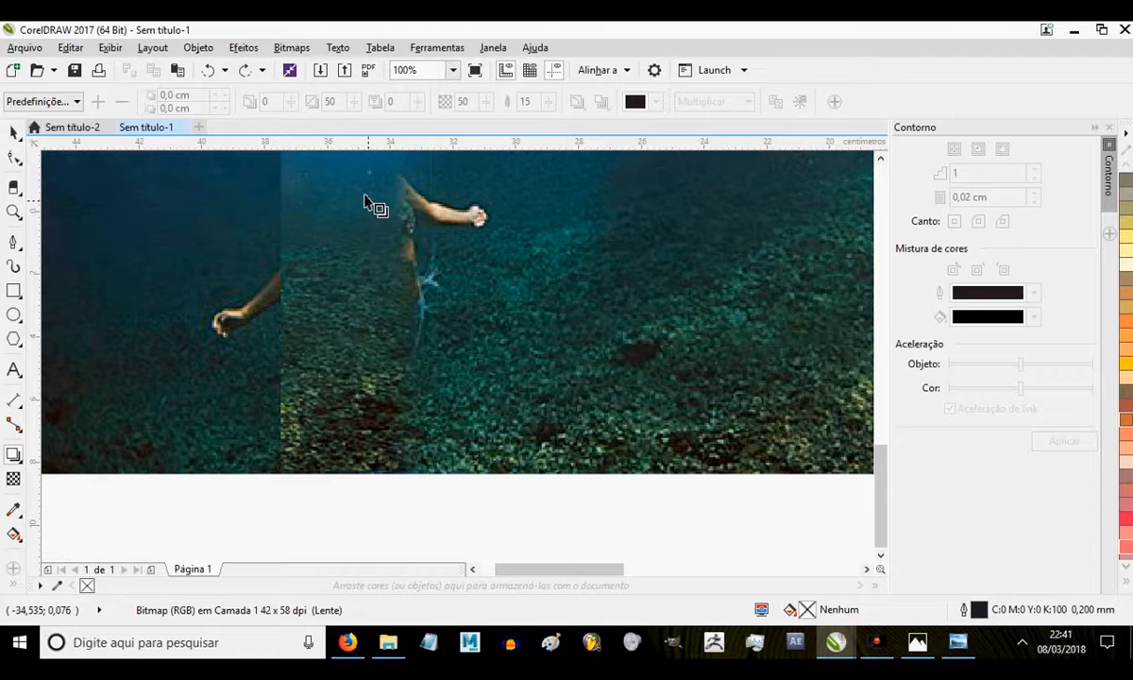
- Convert the faded seabed patch to a 24-bit RGB bitmap at 800 dpi with a transparent background
click(13, 133)
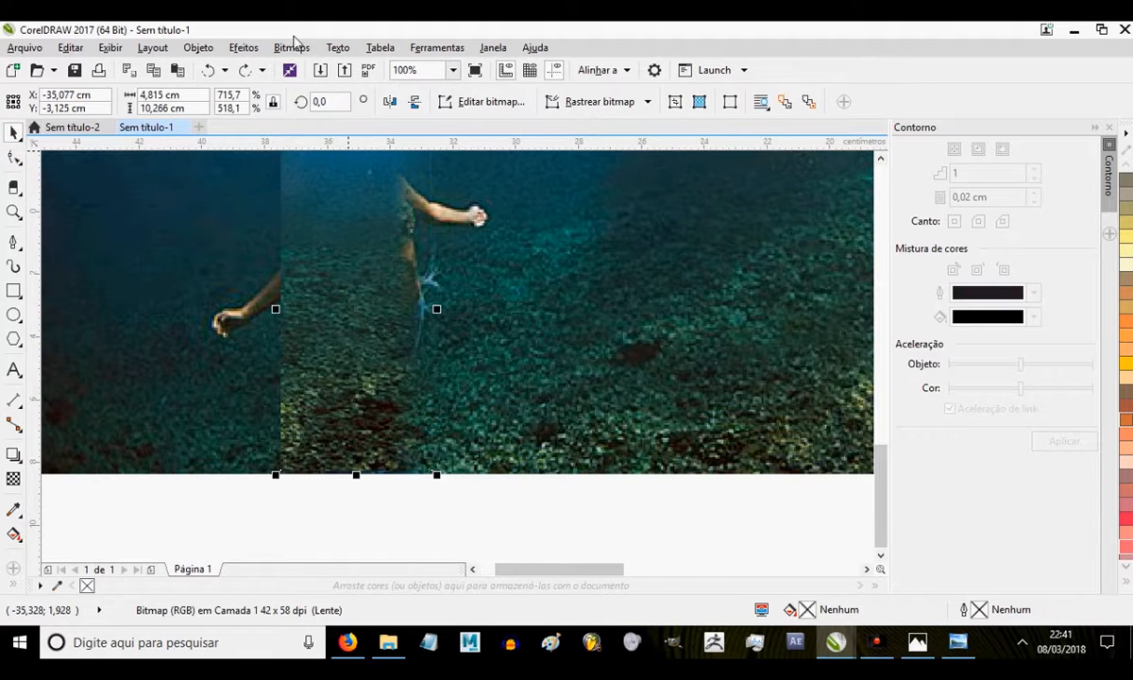
click(291, 47)
click(335, 66)
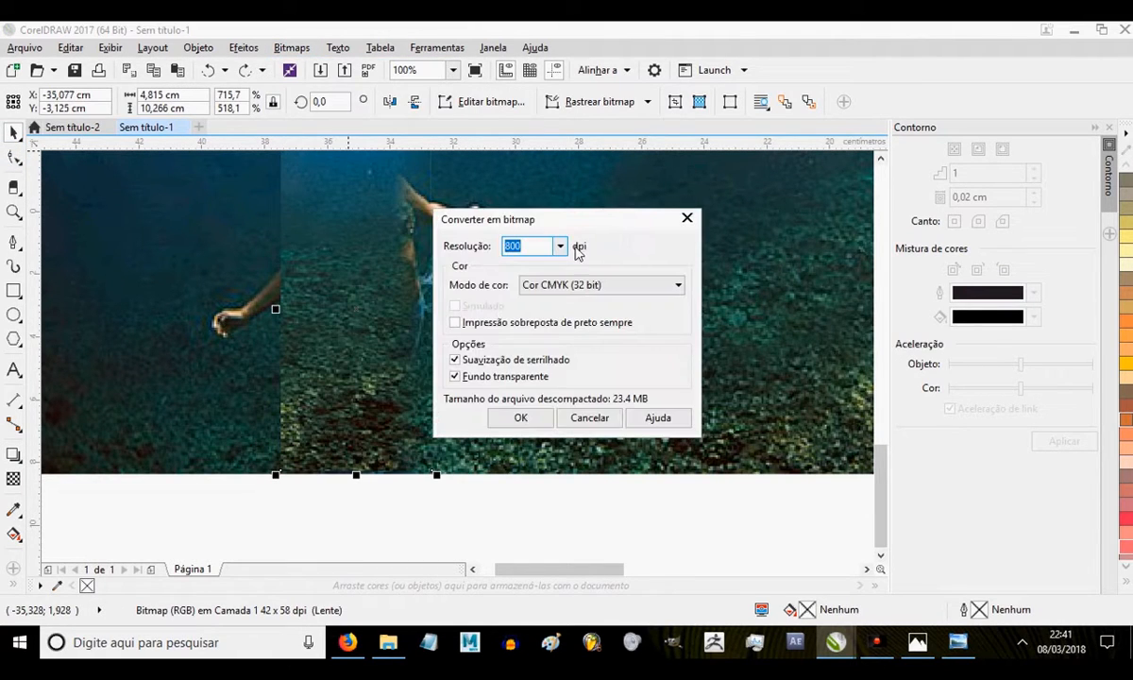
click(604, 284)
click(566, 347)
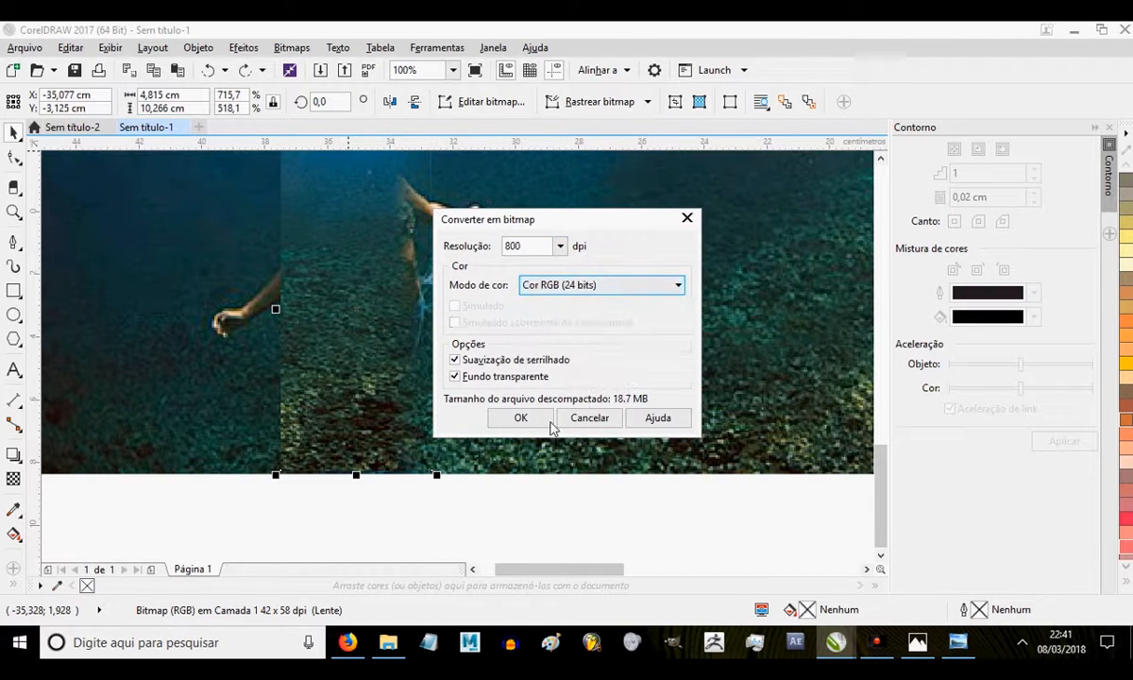
click(521, 417)
- Fade the left edge of the converted patch with a linear transparency at about -178 degrees
click(13, 478)
drag(364, 340, 368, 411)
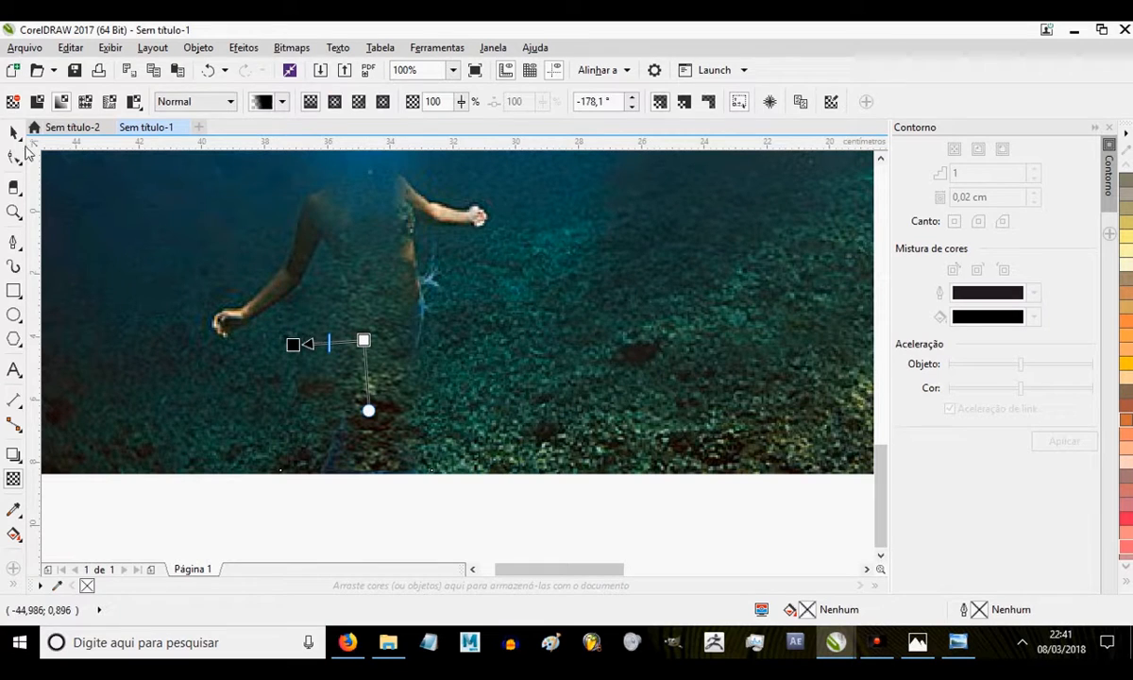
click(14, 132)
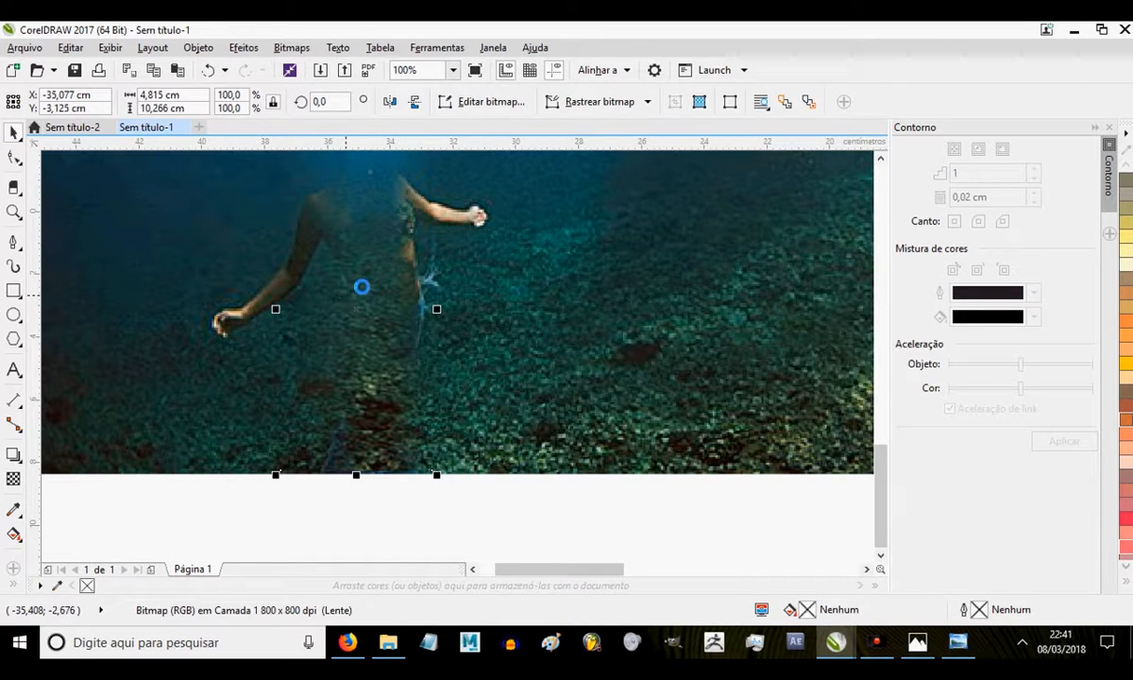
- Cover the rest of the mermaid with copies of the faded patch, stretched to about 14 cm tall
drag(340, 284, 256, 296)
scroll(326, 284, down, 1)
drag(391, 424, 176, 180)
drag(383, 208, 437, 200)
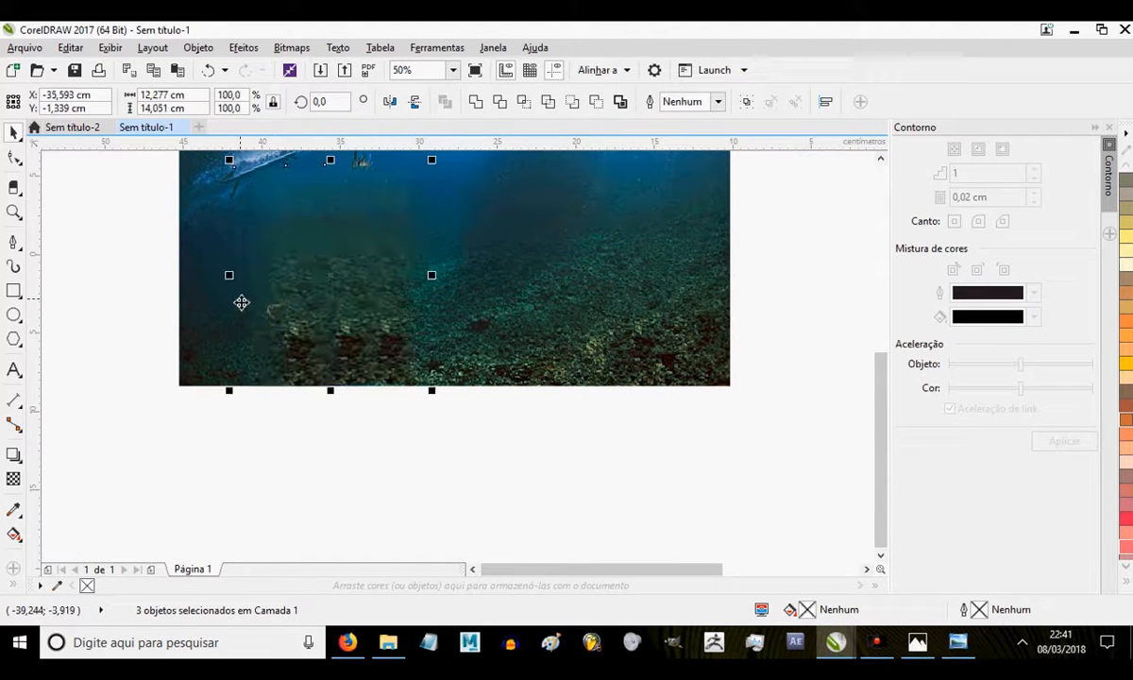
- Widen the leftmost seabed patch to about 9.8 cm so it covers the remaining hand
key(Escape)
click(275, 306)
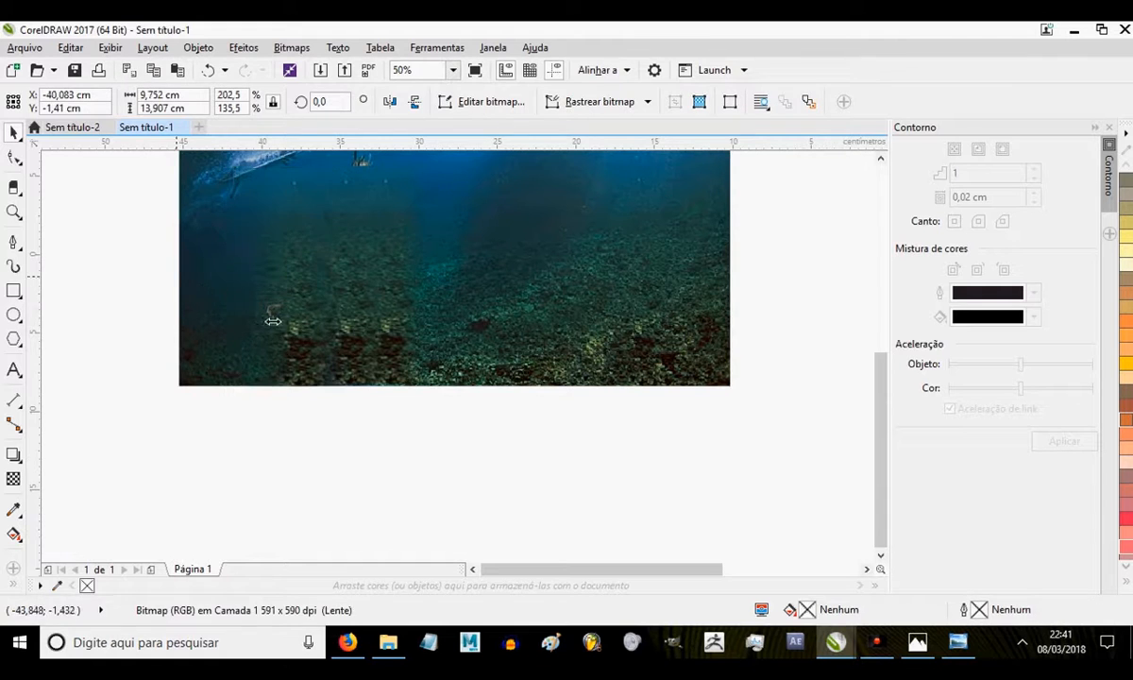
drag(295, 308, 309, 310)
click(384, 414)
scroll(414, 330, down, 1)
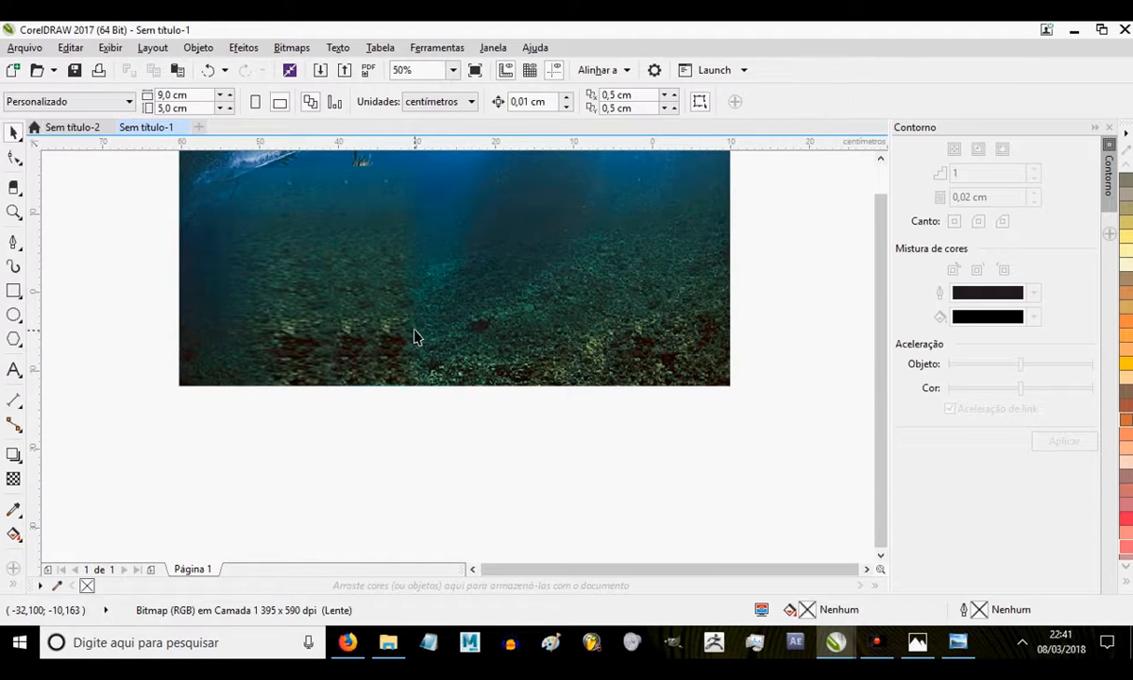
- Select the three seabed patches covering the mermaid and widen them together to about 16.5 cm
scroll(415, 337, down, 2)
scroll(415, 319, up, 1)
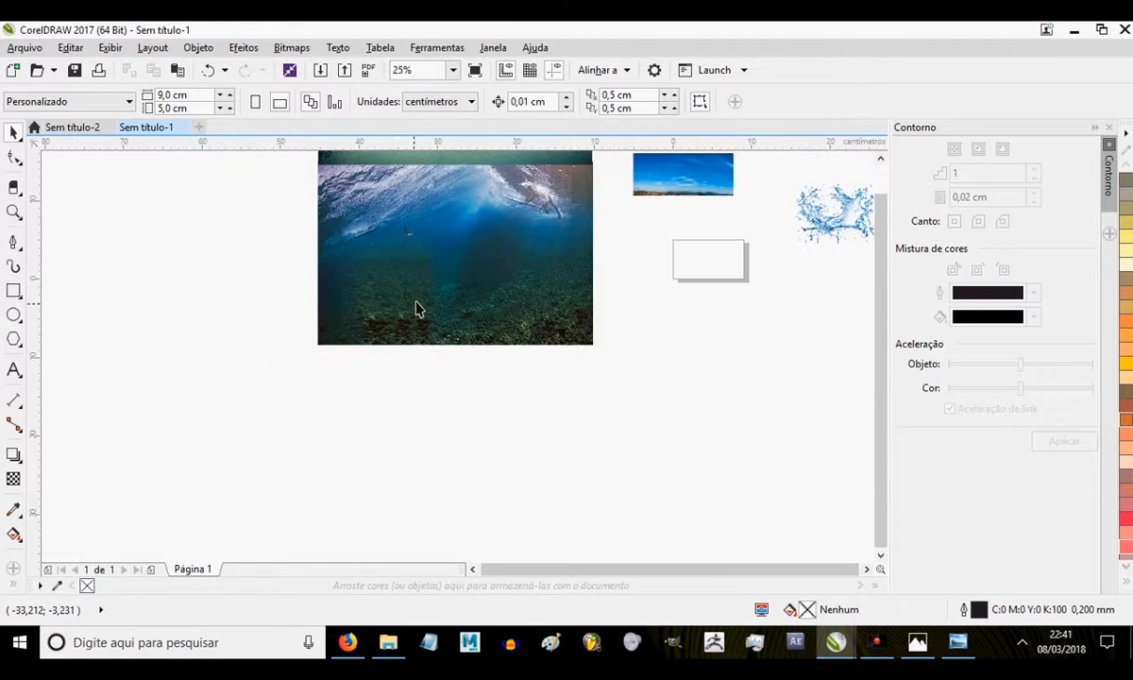
drag(458, 377, 309, 217)
drag(384, 229, 384, 215)
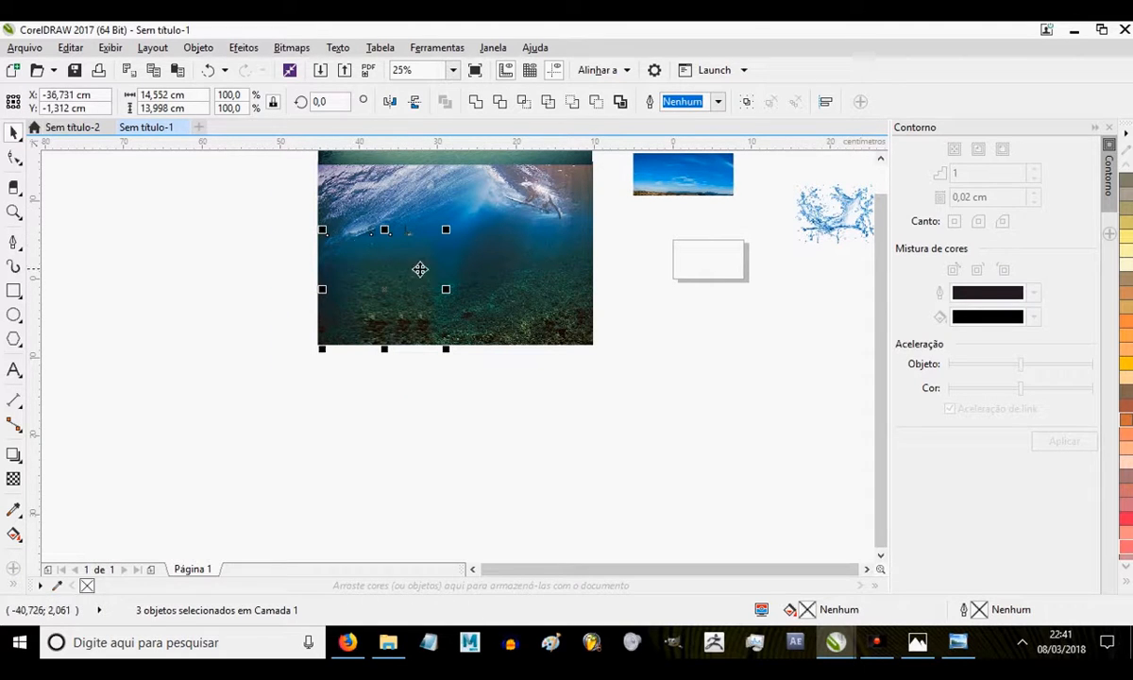
mouse_move(451, 307)
mouse_down()
mouse_move(441, 283)
mouse_move(472, 283)
mouse_move(482, 307)
mouse_move(425, 323)
mouse_move(447, 291)
mouse_move(472, 307)
mouse_up()
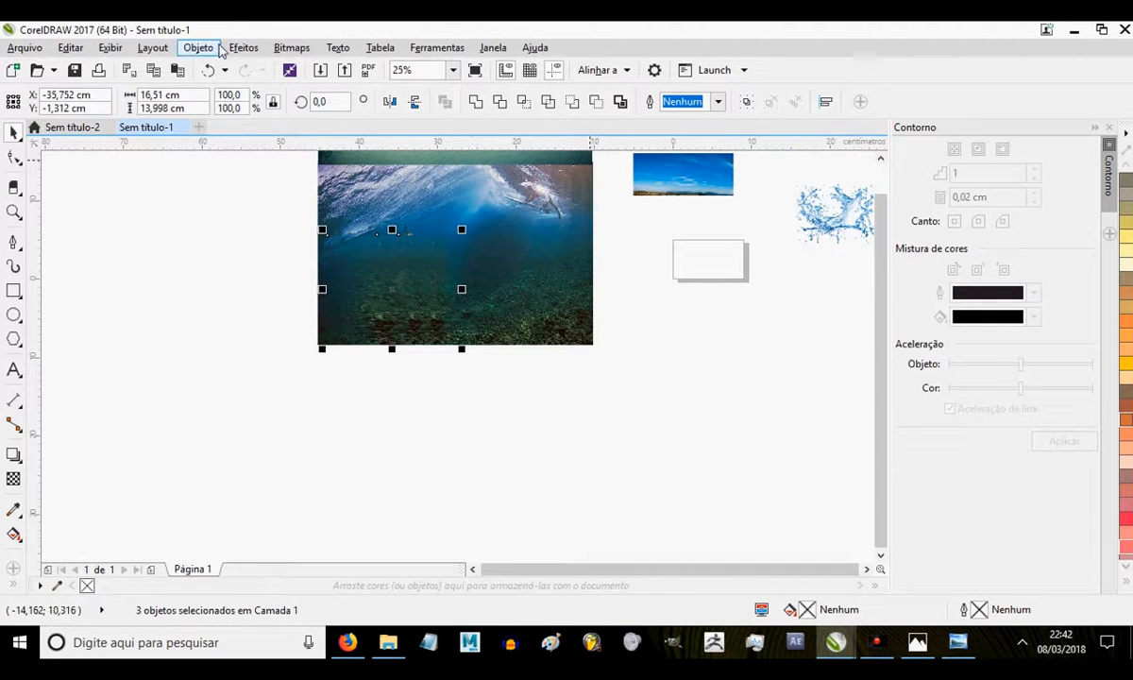
- Convert the three selected patches into one 800 dpi RGB bitmap and widen it to about 21.9 cm
click(273, 49)
click(331, 69)
click(521, 418)
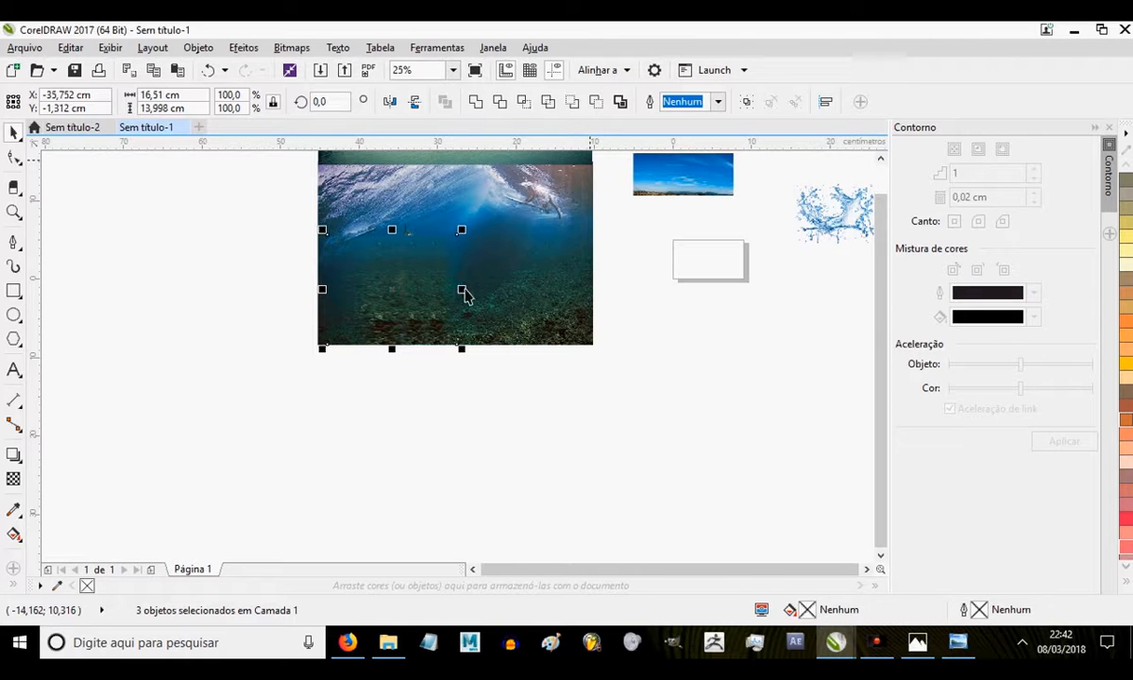
drag(461, 289, 508, 289)
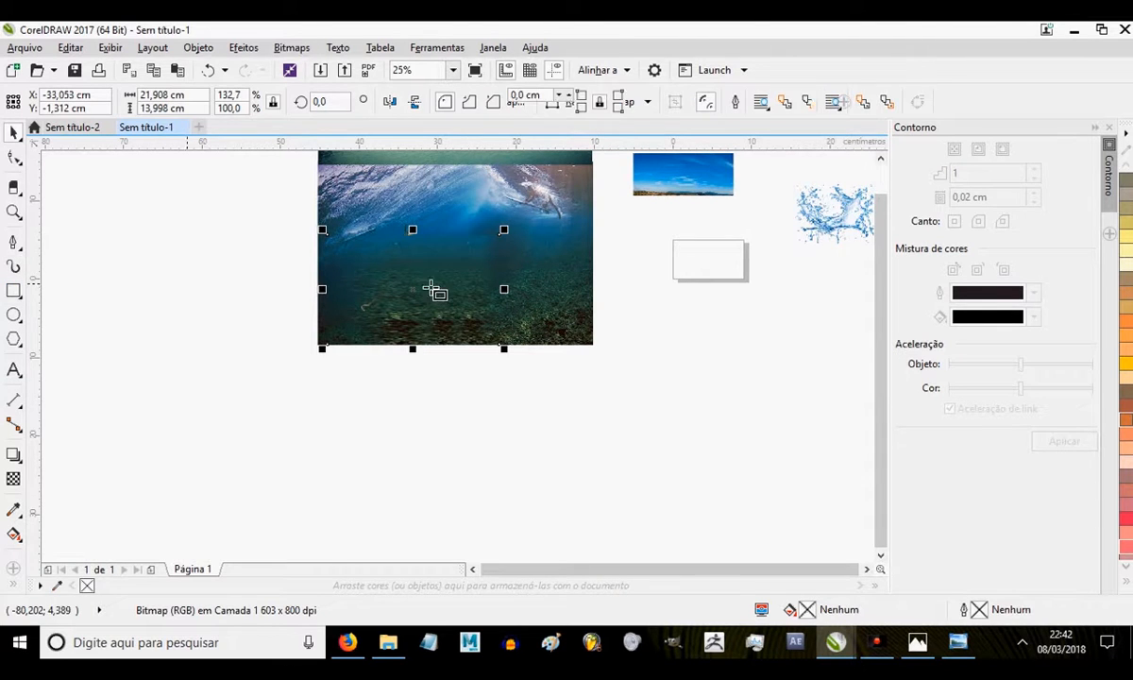
- Intersect a rectangle of about 5.6 by 3.9 cm with the widened patch to copy out a seabed piece, and delete the rectangle
click(14, 291)
scroll(472, 285, up, 1)
drag(415, 308, 444, 325)
click(13, 133)
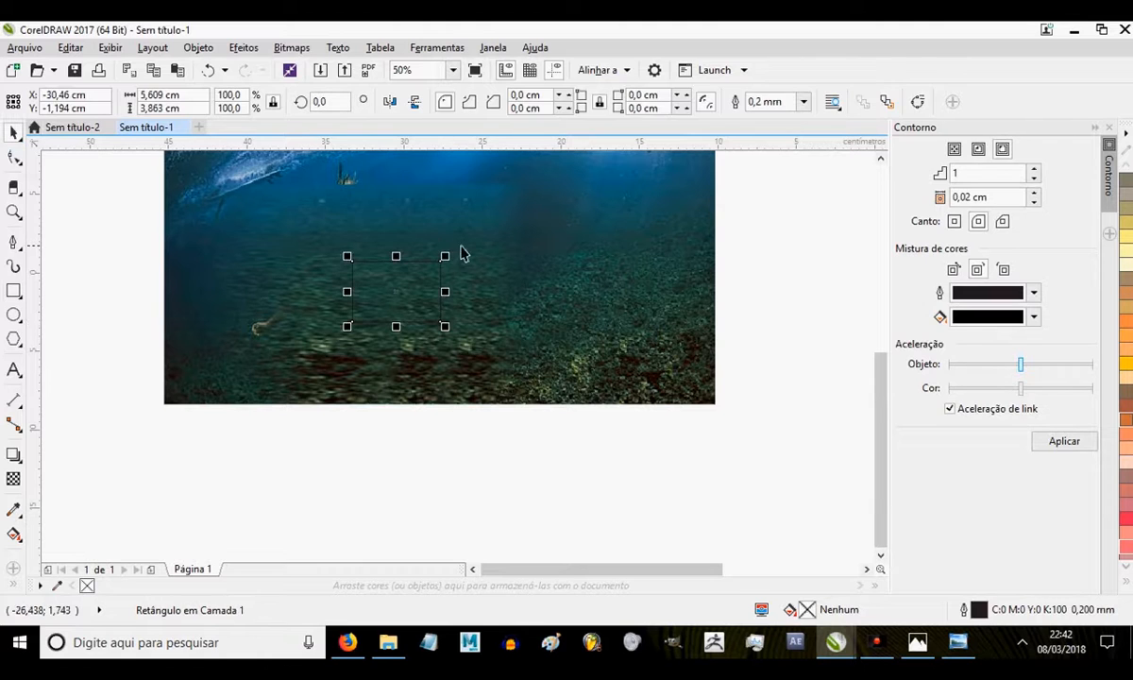
key(ctrl+a)
click(523, 104)
click(521, 262)
click(418, 308)
key(Delete)
- Place the piece over the dark bottom strip, enlarged to about 5.4 cm tall, and fade its right edge with a linear transparency at about 7.7°
drag(404, 304, 452, 378)
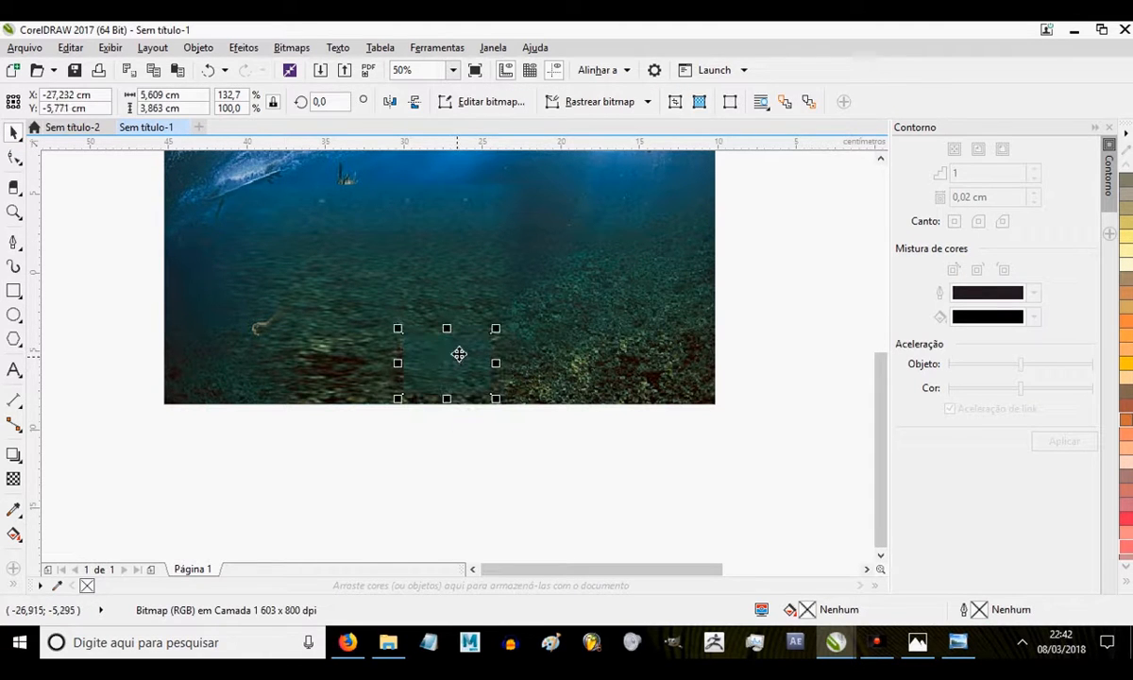
drag(503, 335, 481, 366)
click(13, 478)
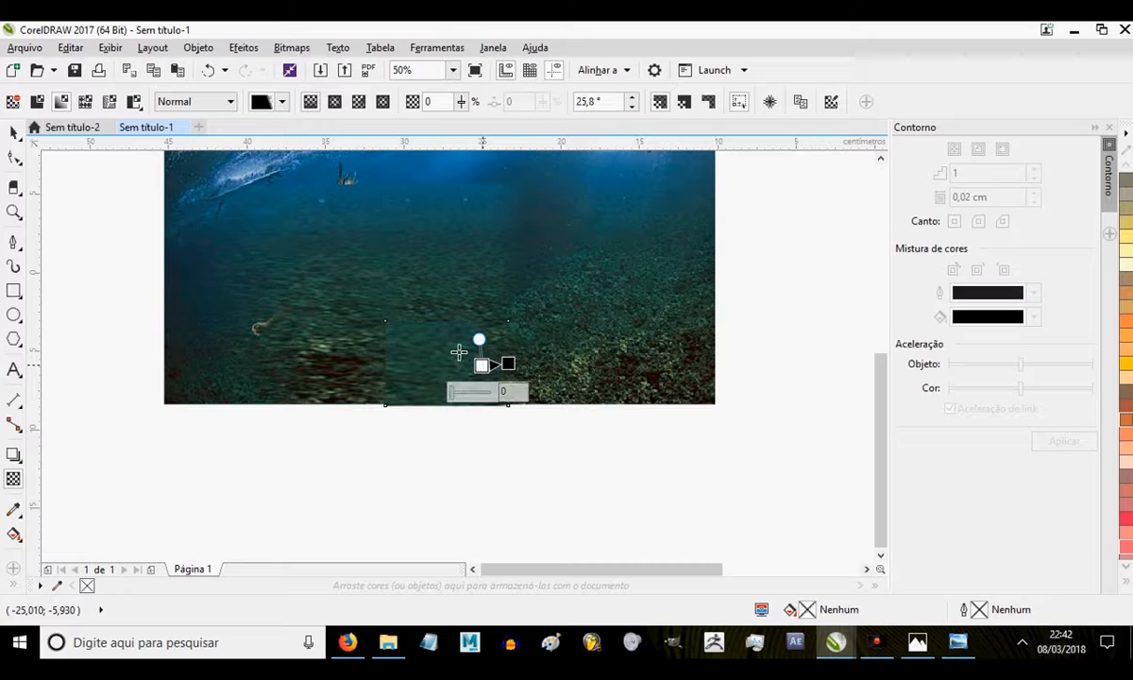
- Convert the piece to a 24-bit RGB bitmap at 800 dpi with a transparent background and fade its left edge linearly at about 176°
click(288, 47)
click(366, 68)
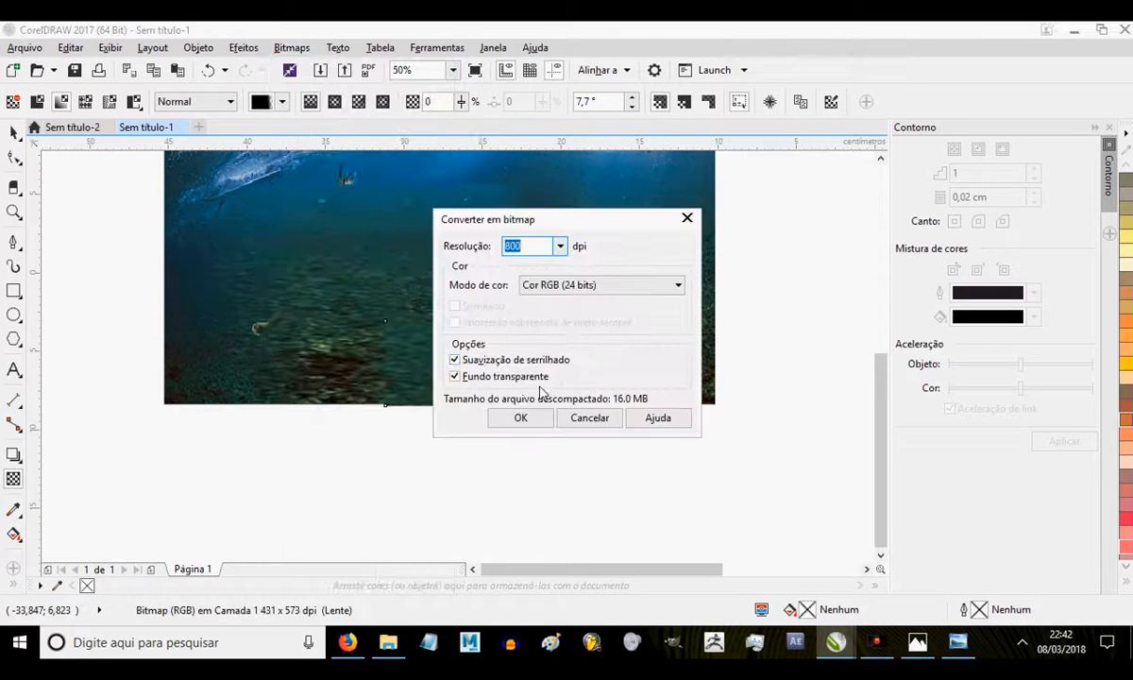
click(573, 285)
click(557, 351)
click(520, 417)
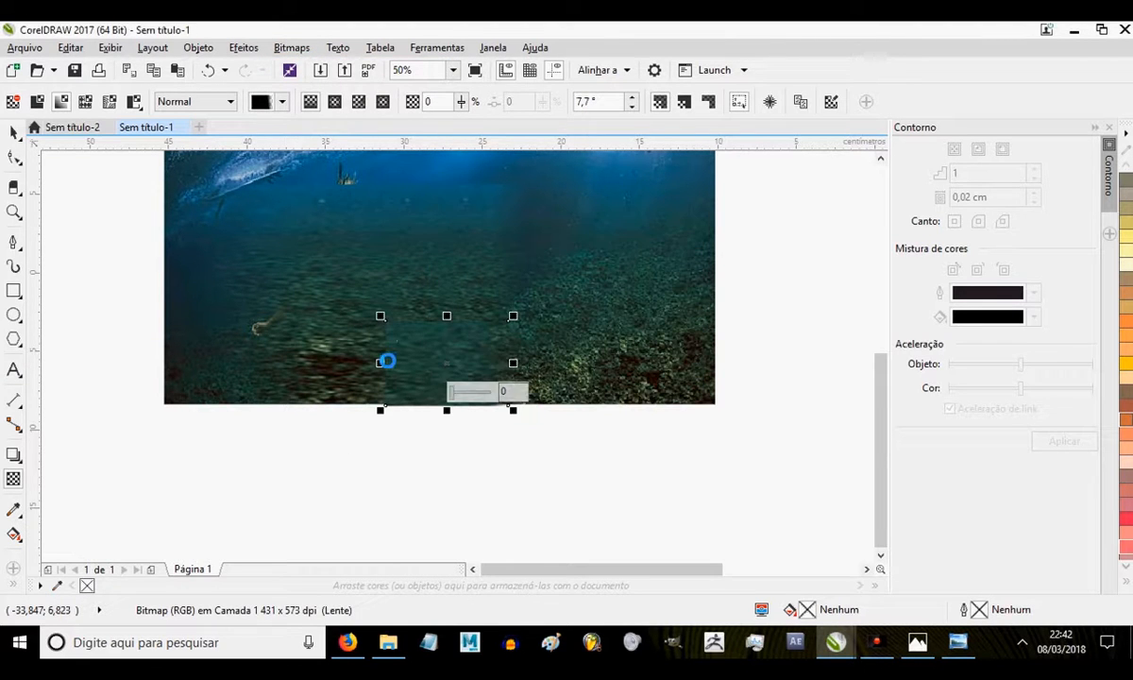
scroll(429, 363, up, 1)
drag(444, 371, 373, 367)
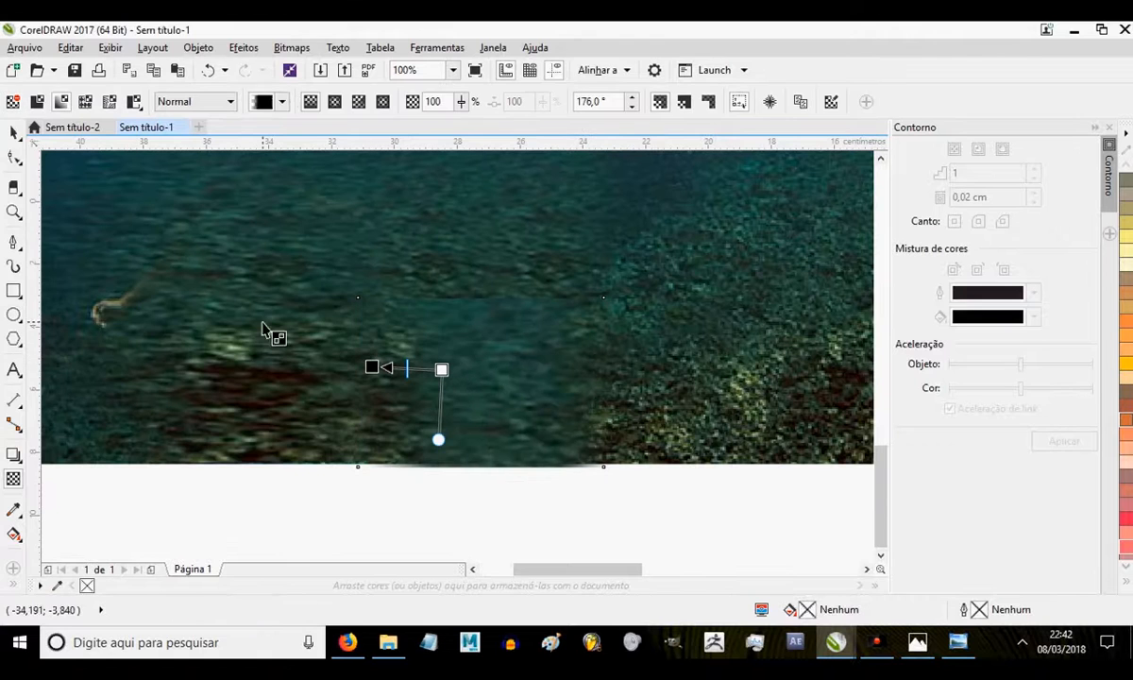
- Widen the piece to about 9.2 cm and convert it again to a 24-bit RGB bitmap at 800 dpi with a transparent background
click(14, 138)
click(350, 378)
click(352, 379)
click(464, 381)
drag(352, 381, 311, 381)
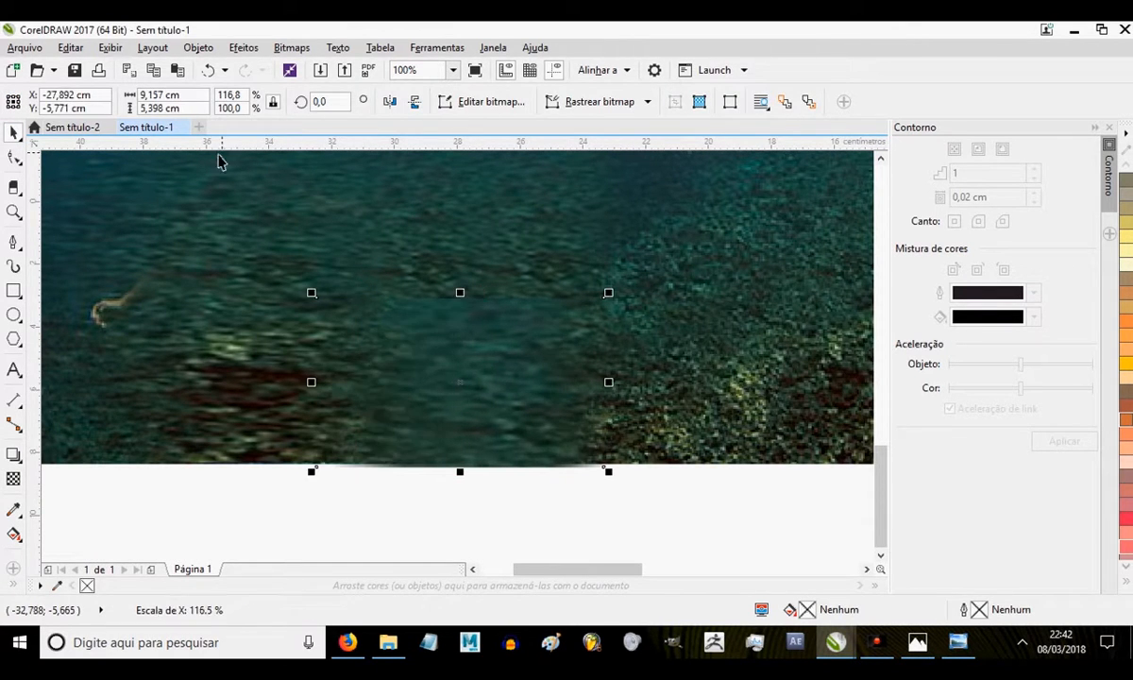
click(292, 48)
click(318, 68)
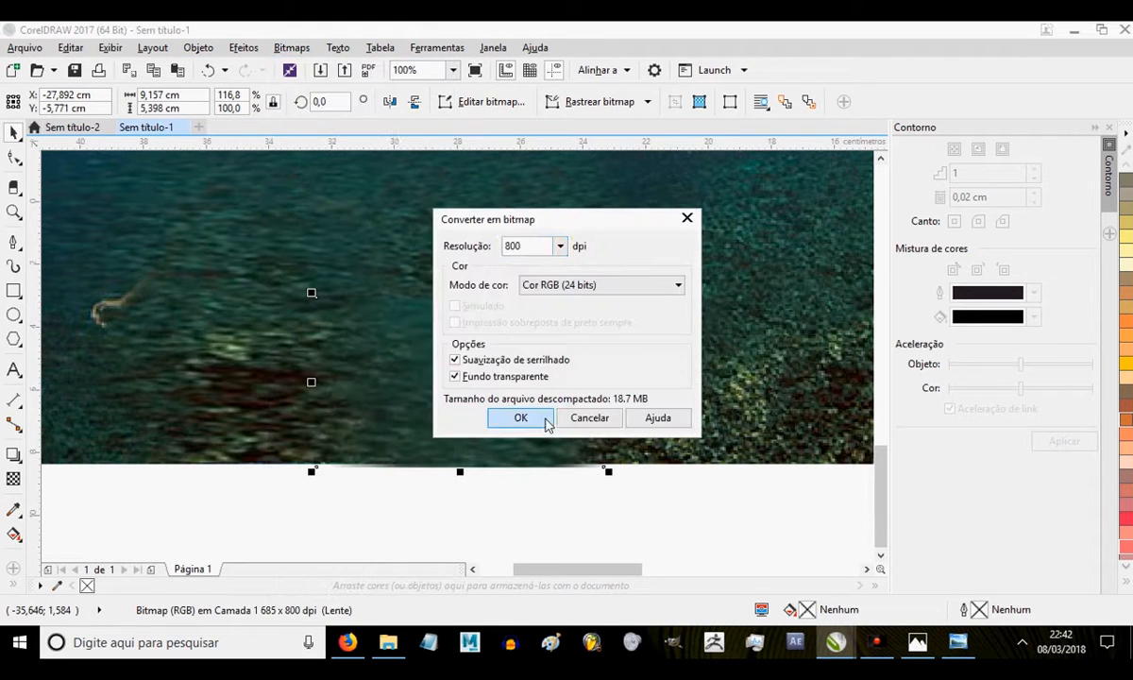
click(543, 420)
- Fade the top edge of the piece with a linear transparency and stretch it to about 5.9 cm tall
click(13, 479)
drag(459, 353, 460, 297)
click(14, 132)
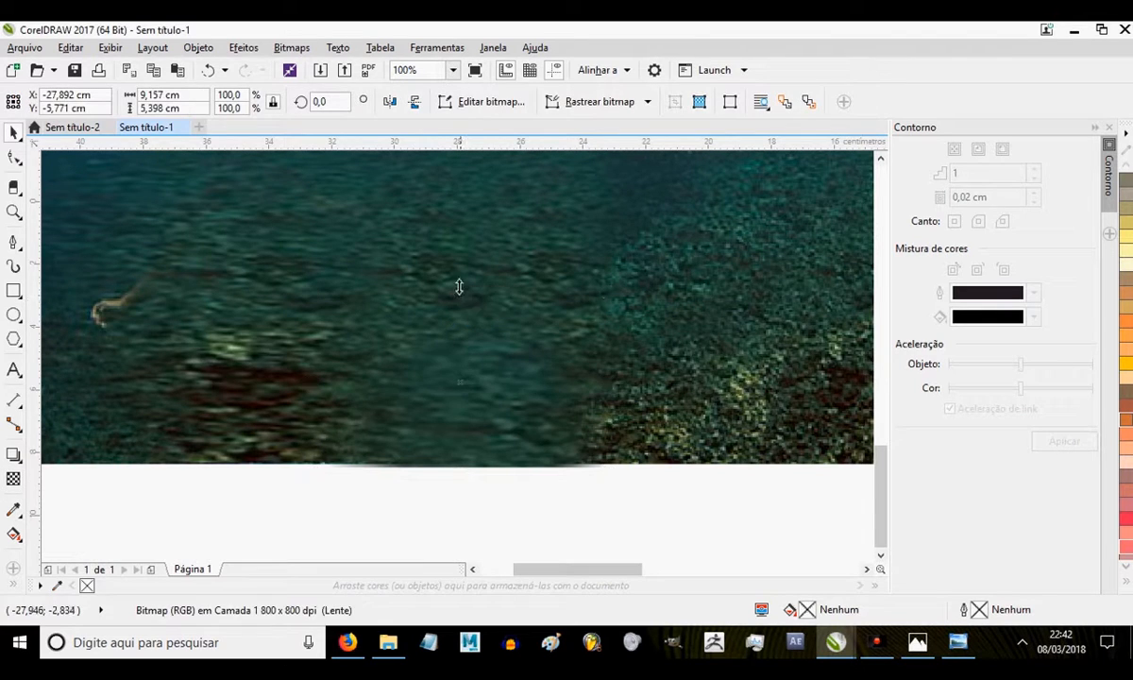
scroll(472, 289, down, 2)
scroll(530, 356, up, 2)
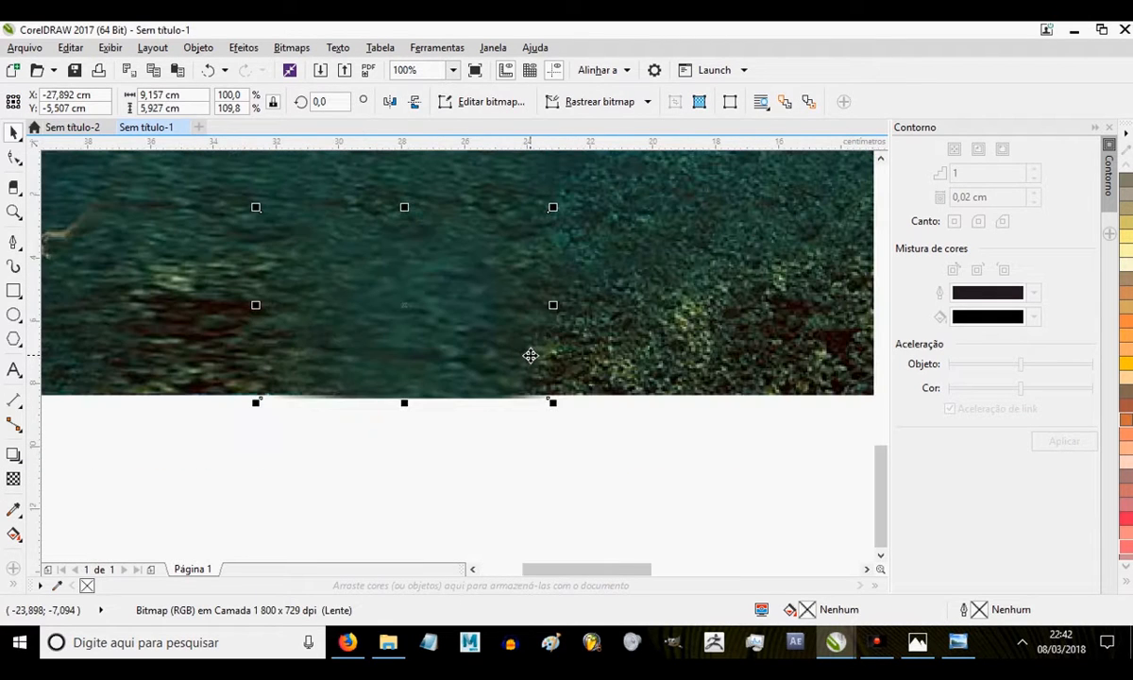
- Shift the hue of the small seabed patch slightly towards green with the Hue/Saturation/Lightness adjustment
key(ctrl+shift+b)
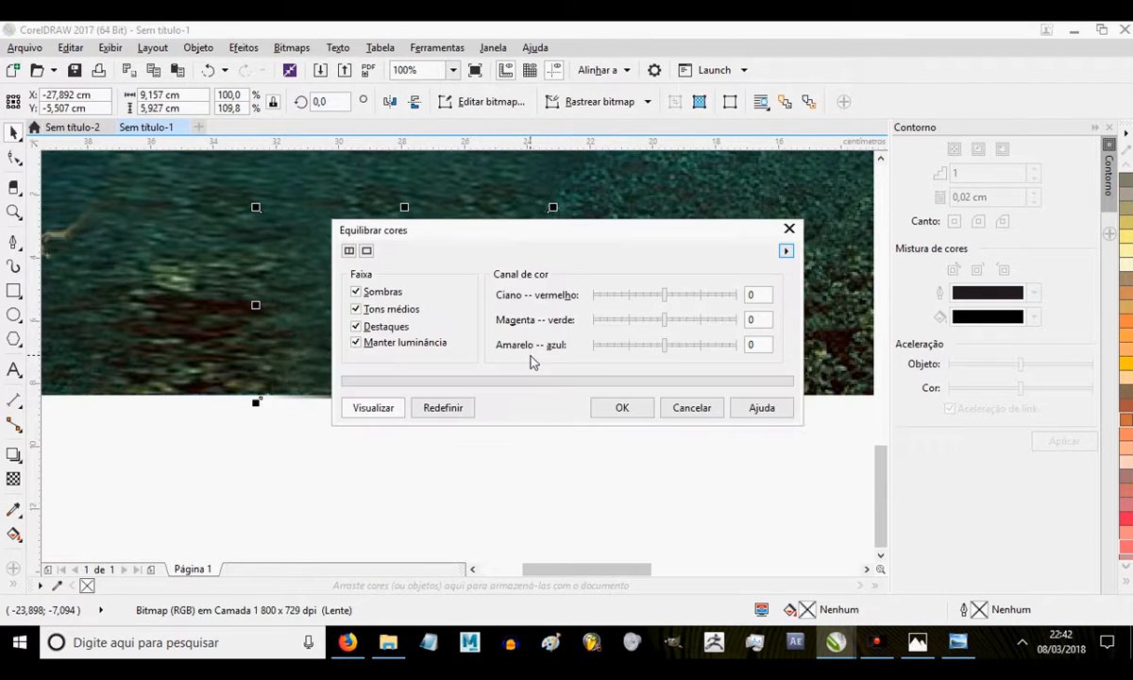
click(692, 410)
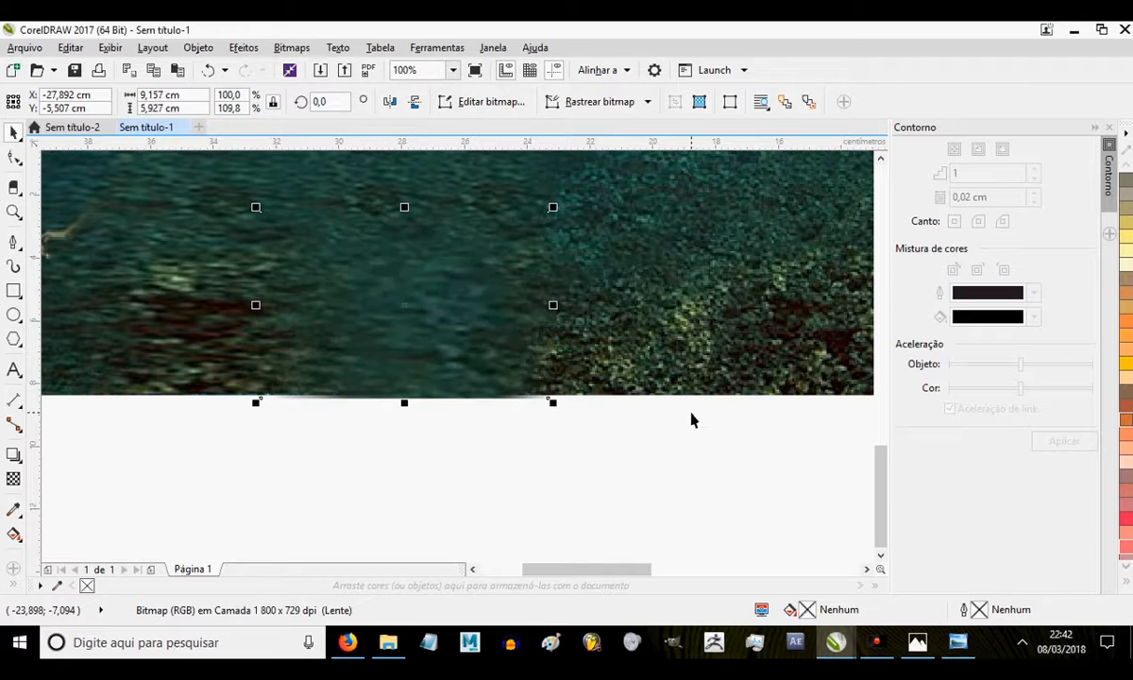
key(ctrl+shift+u)
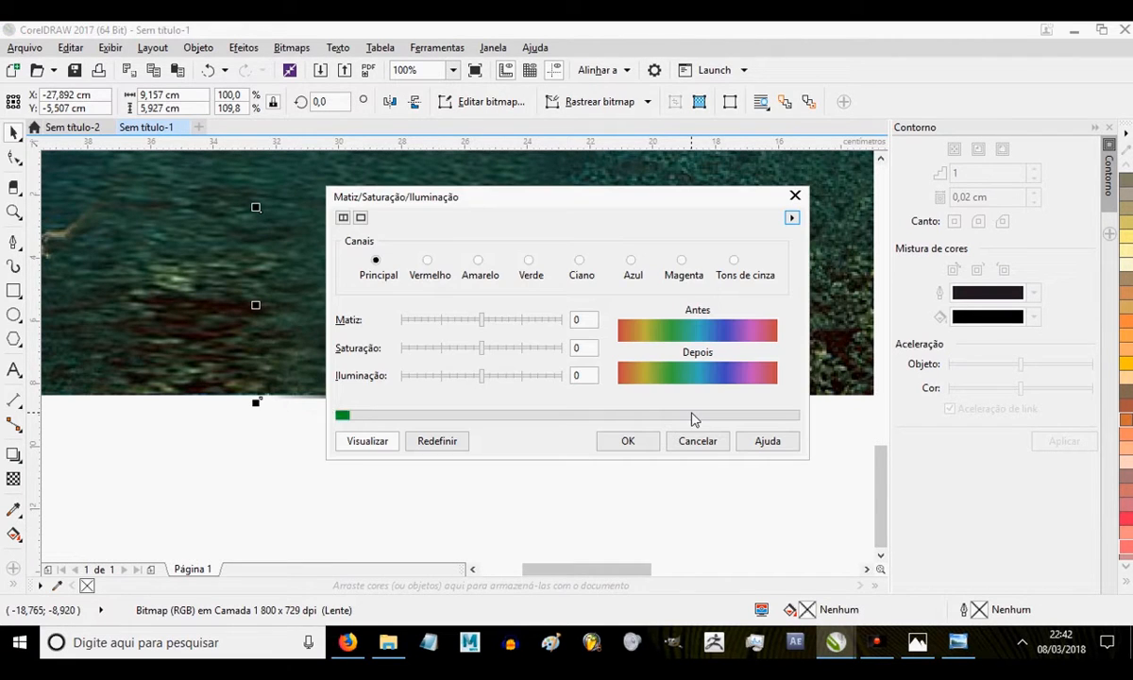
drag(542, 203, 709, 204)
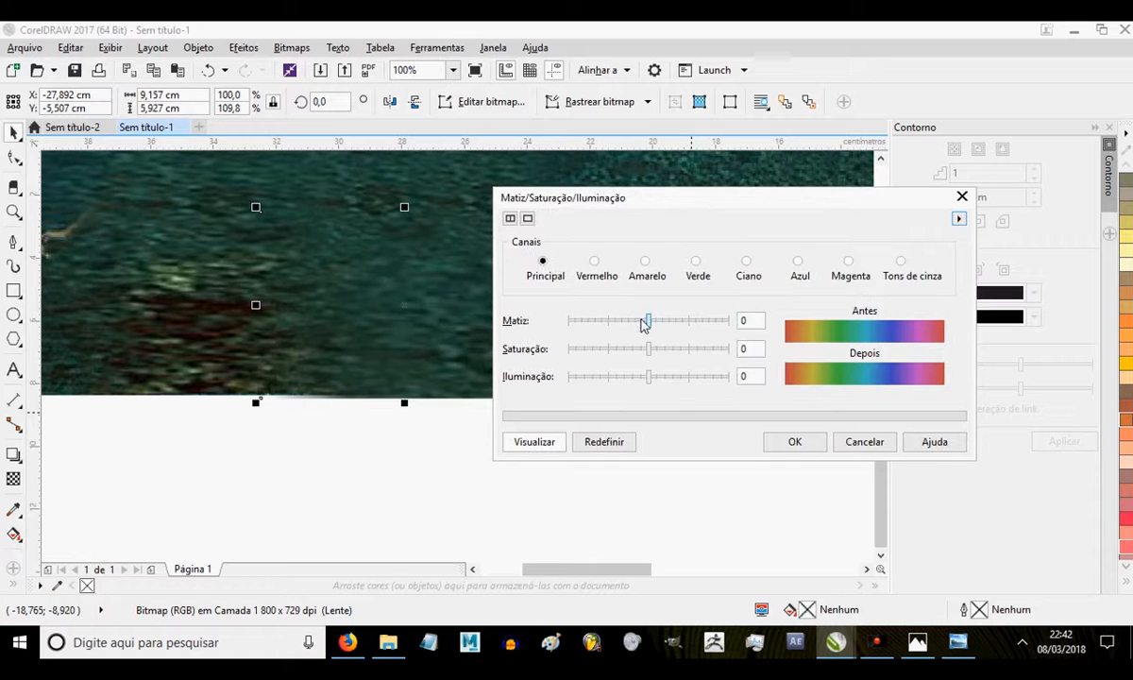
drag(642, 321, 639, 322)
click(770, 444)
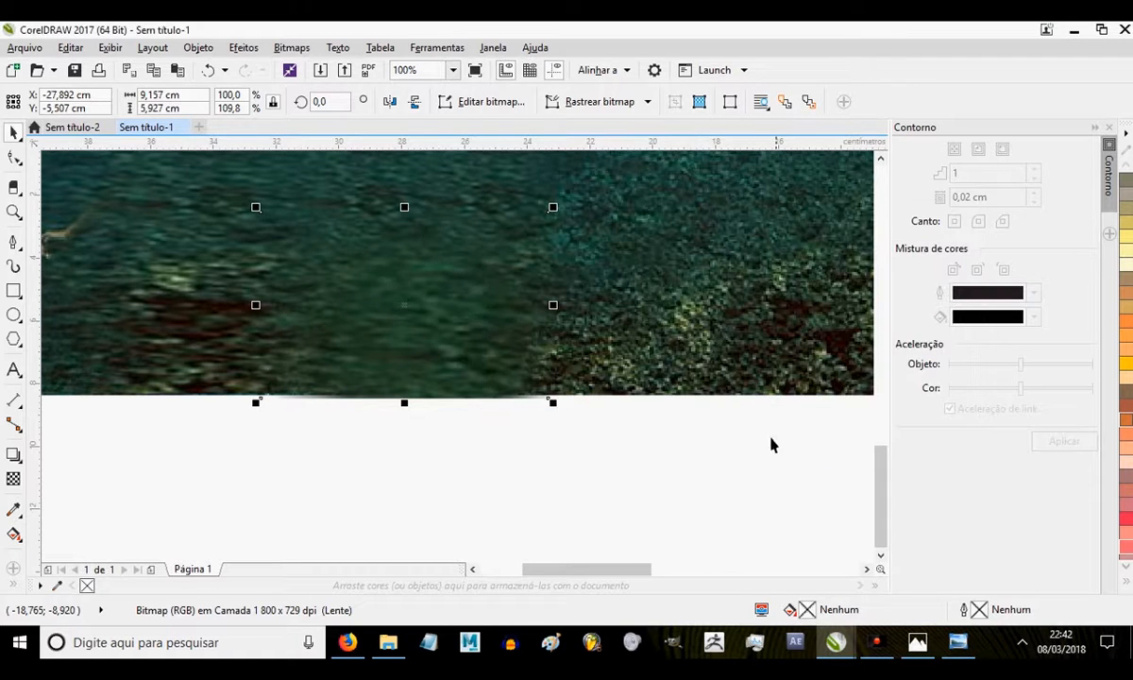
- Place a copy of the green-tinted patch over the remaining hand near the seabed's left edge
scroll(670, 270, down, 3)
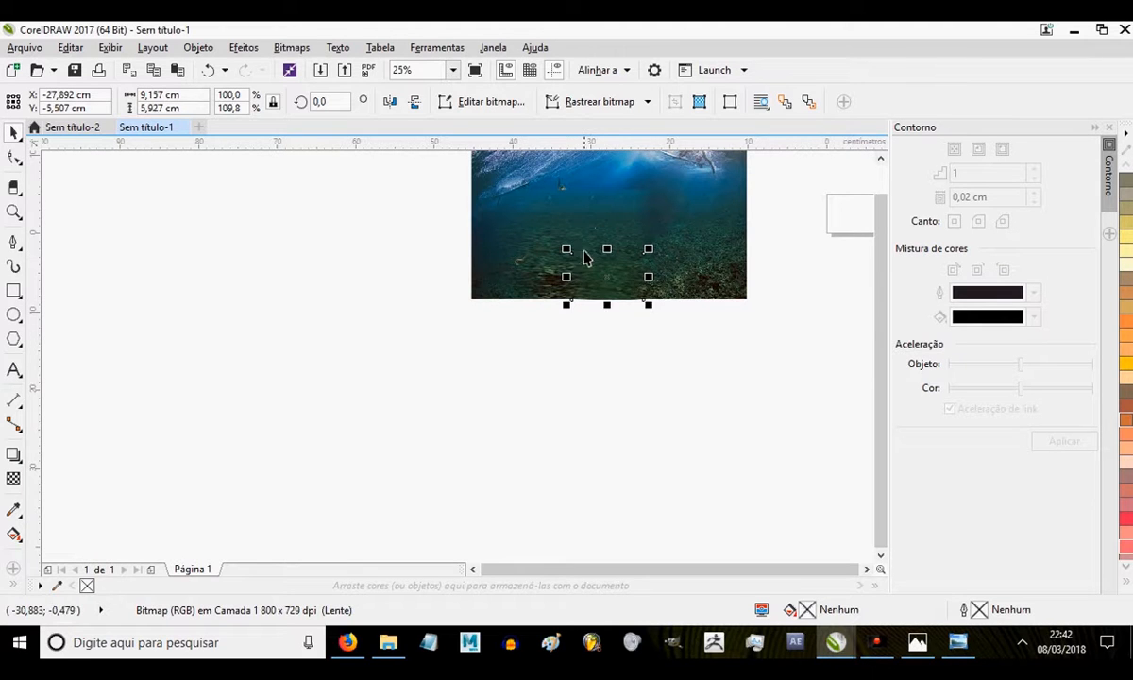
scroll(583, 297, up, 1)
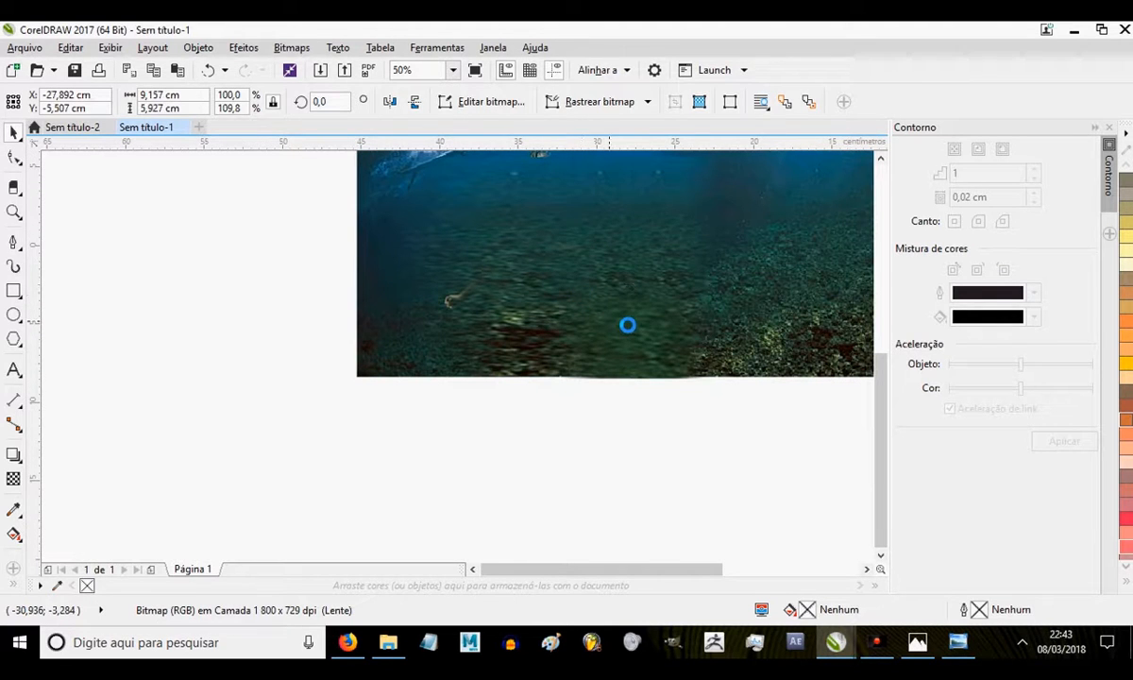
drag(626, 328, 458, 278)
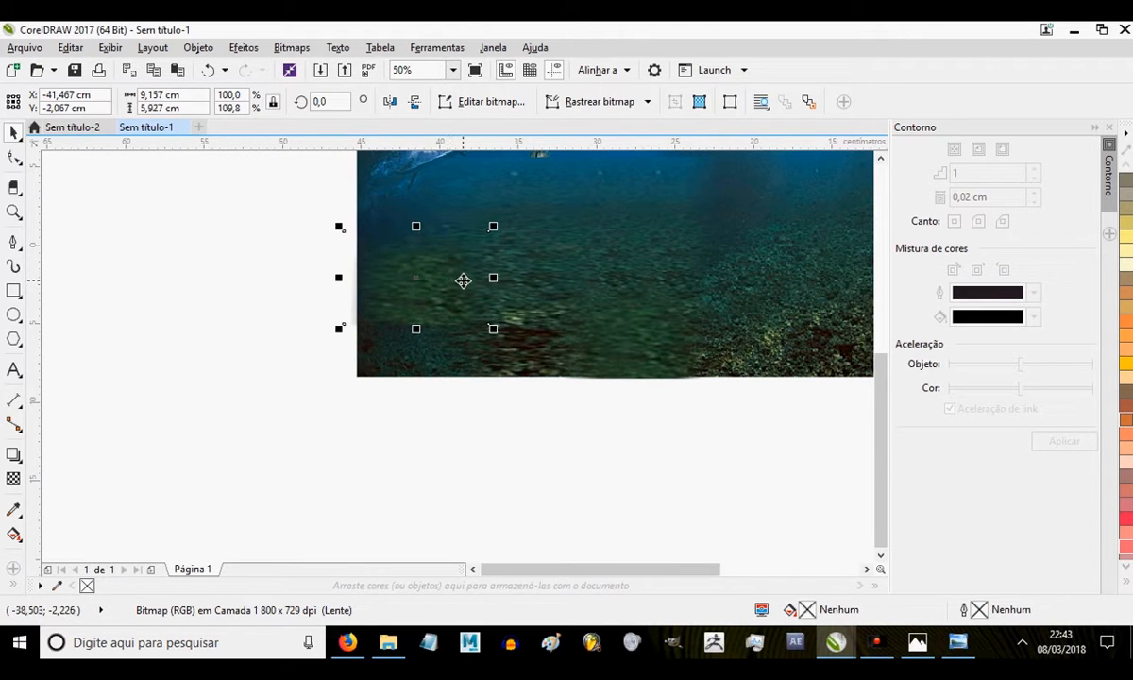
- Set the copied patch's hue to -4 and its saturation to -38
key(ctrl+shift+u)
drag(478, 205, 743, 162)
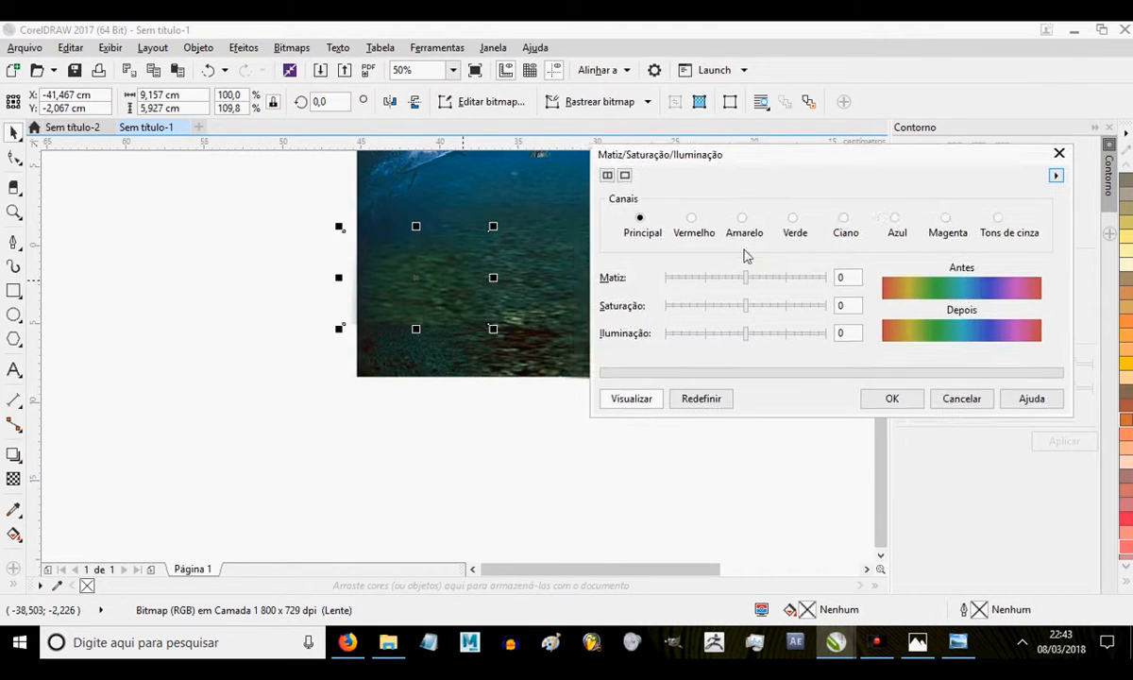
mouse_move(742, 278)
mouse_down()
mouse_move(726, 286)
mouse_move(733, 308)
mouse_move(713, 305)
mouse_move(710, 286)
mouse_move(746, 279)
mouse_up()
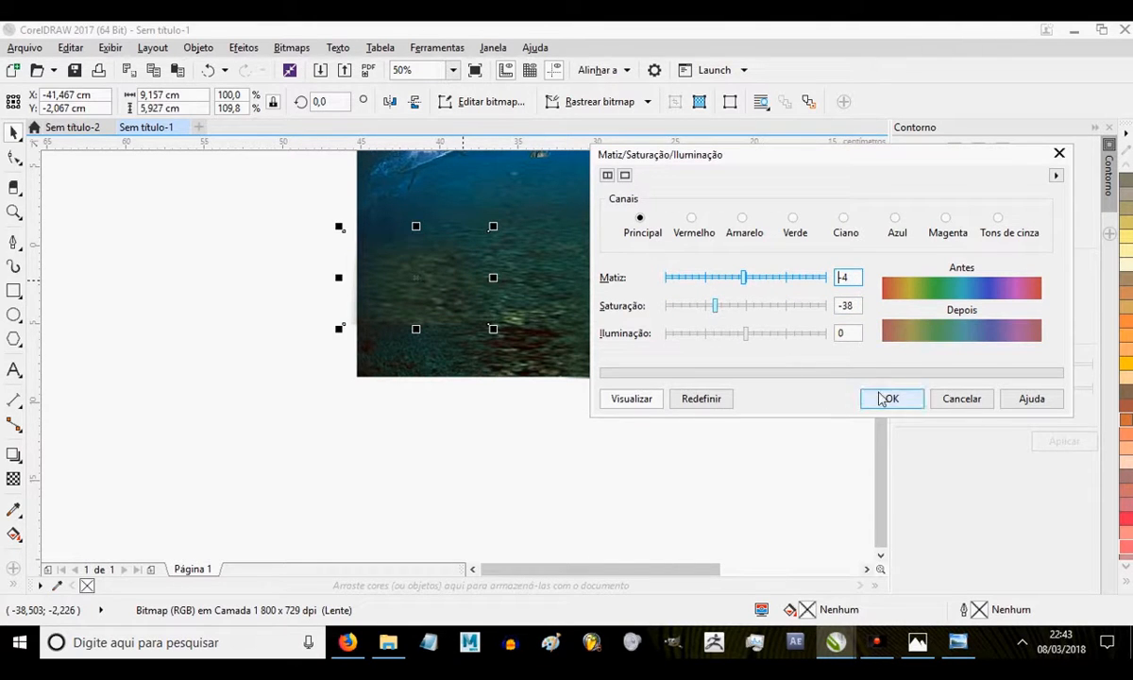
click(887, 398)
- Stretch the copied patch downward to about 8.4 cm tall and deselect it
drag(416, 379, 485, 372)
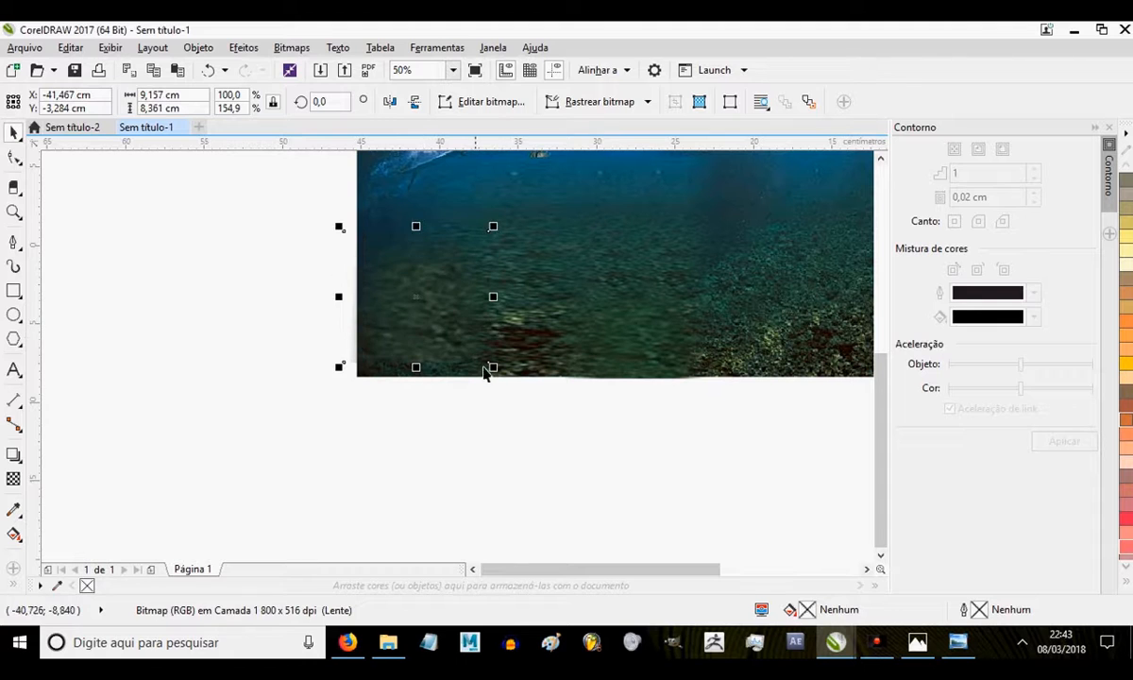
click(540, 440)
scroll(618, 387, down, 1)
drag(628, 323, 543, 373)
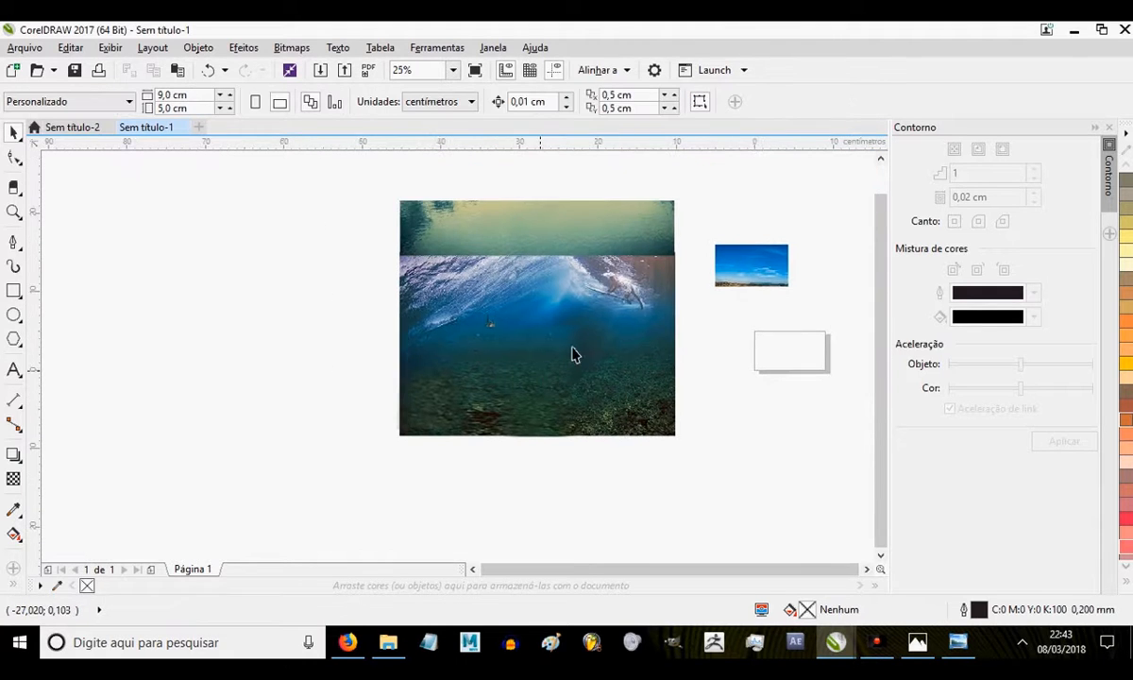
- Fade the top edge of the wide seabed patch with a 90° linear transparency and convert it to a 24-bit RGB bitmap at 800 dpi
scroll(539, 318, up, 1)
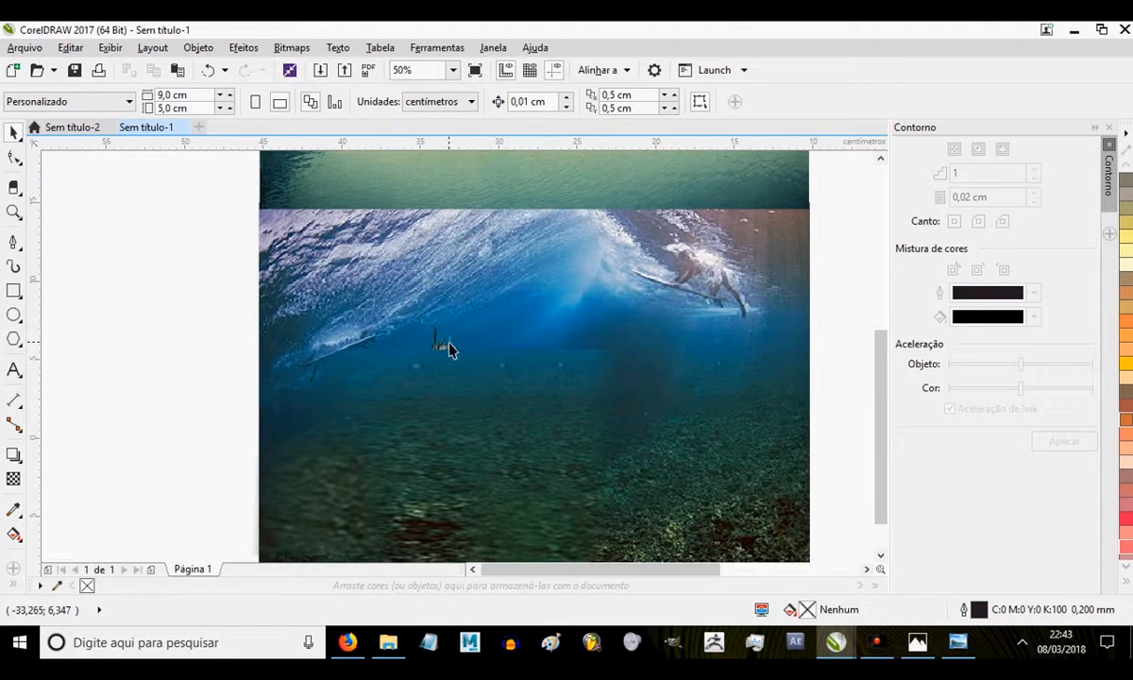
click(475, 379)
click(13, 478)
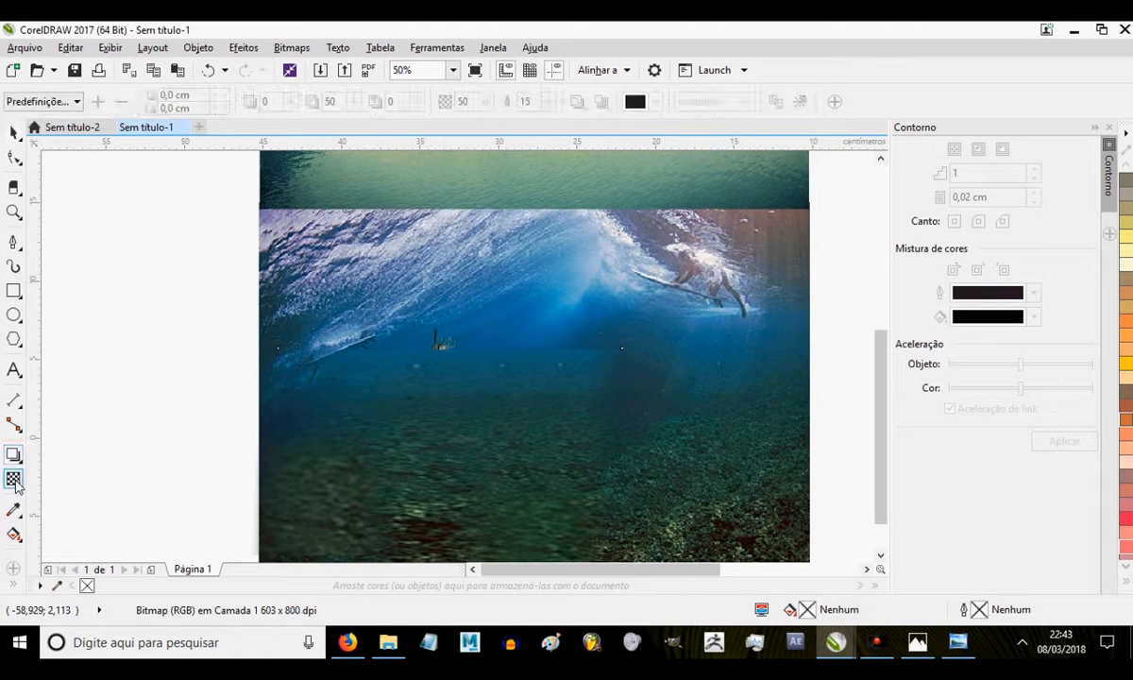
drag(470, 380, 467, 347)
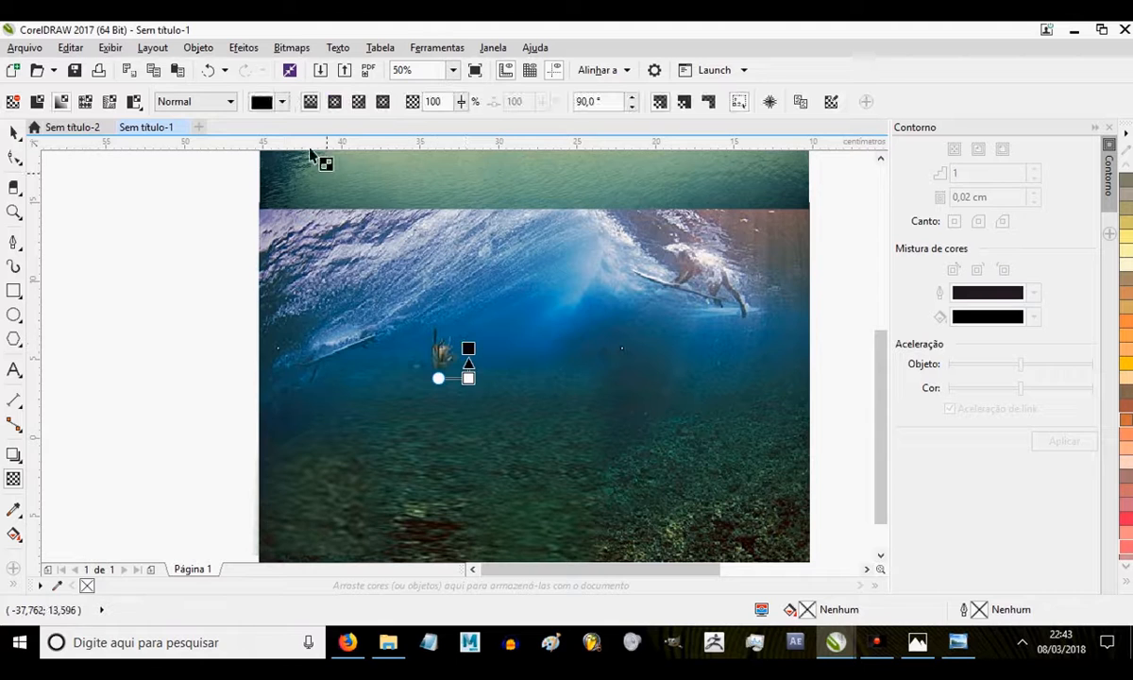
click(293, 48)
click(319, 69)
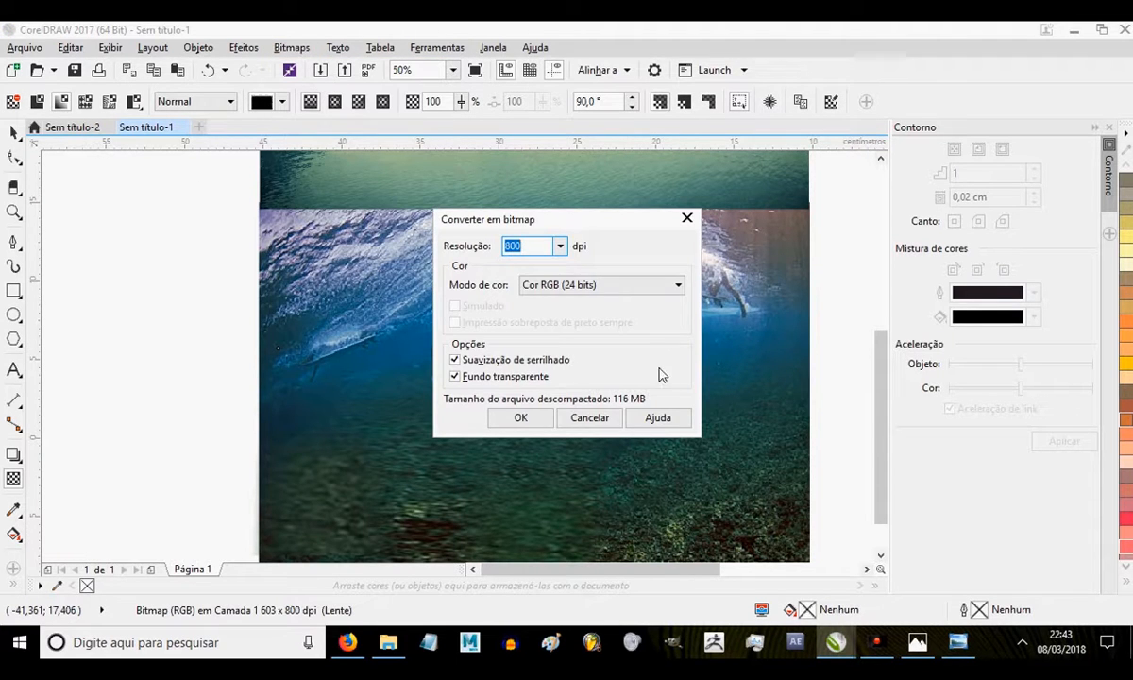
click(542, 419)
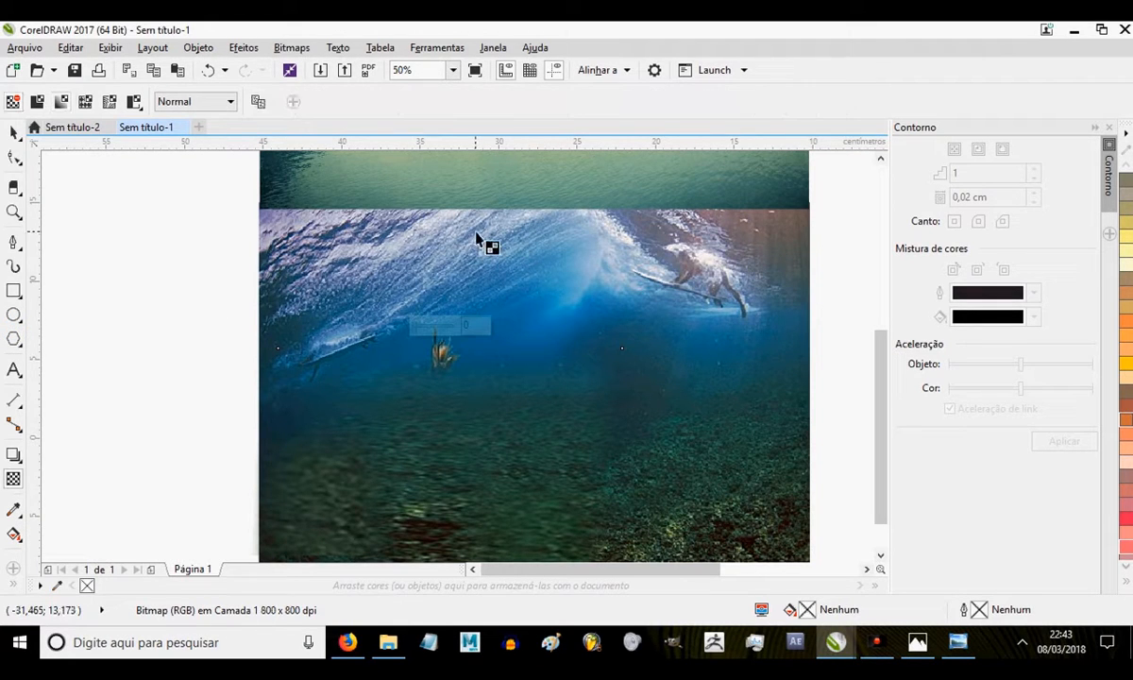
- Move the water splash image onto the composite, over the line where the lake meets the underwater photo
scroll(483, 243, down, 1)
click(13, 132)
scroll(746, 283, right, 2)
click(766, 266)
drag(765, 267, 596, 272)
drag(540, 332, 407, 221)
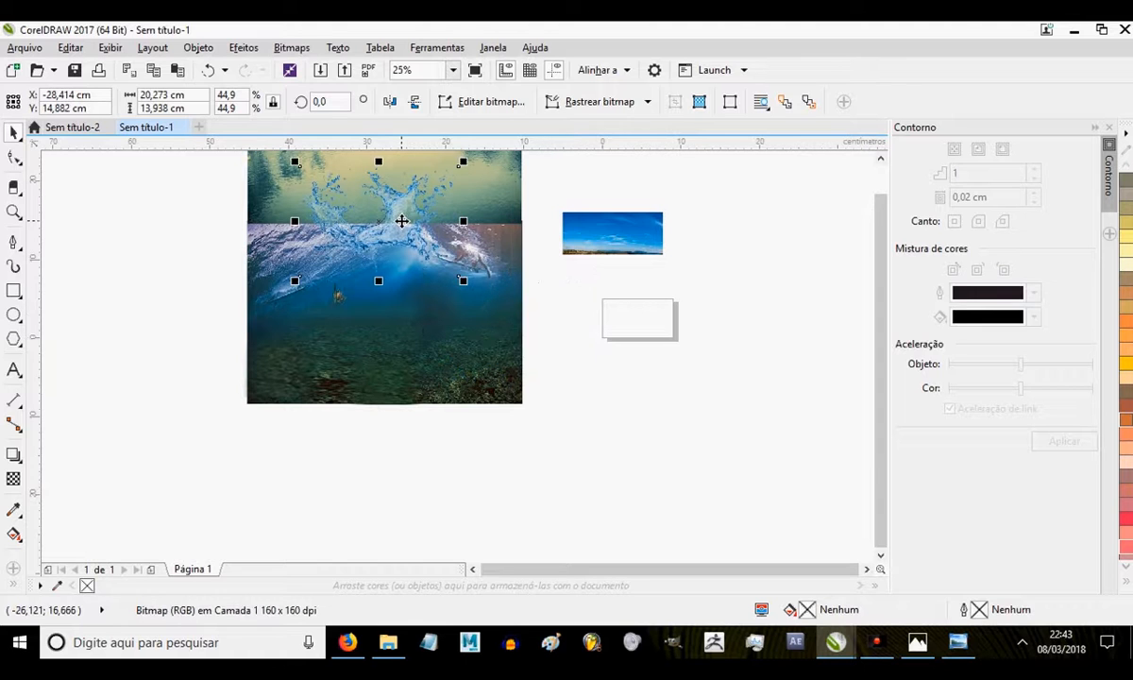
scroll(417, 242, up, 2)
mouse_move(421, 286)
mouse_down()
mouse_move(435, 250)
mouse_move(434, 268)
mouse_up()
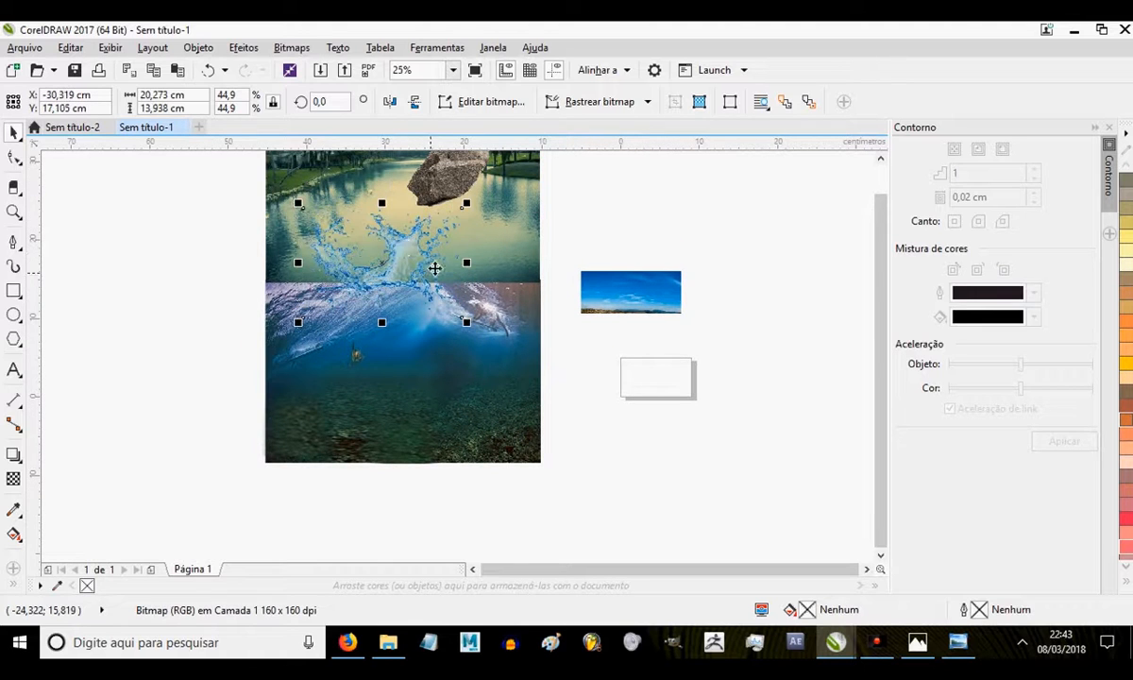
- Lower the rock onto the splash and enlarge the splash to about 32 by 22 cm, positioned around the rock
drag(472, 231, 454, 332)
drag(444, 254, 411, 288)
drag(463, 241, 509, 204)
drag(409, 295, 492, 281)
click(656, 326)
click(303, 354)
drag(388, 389, 407, 374)
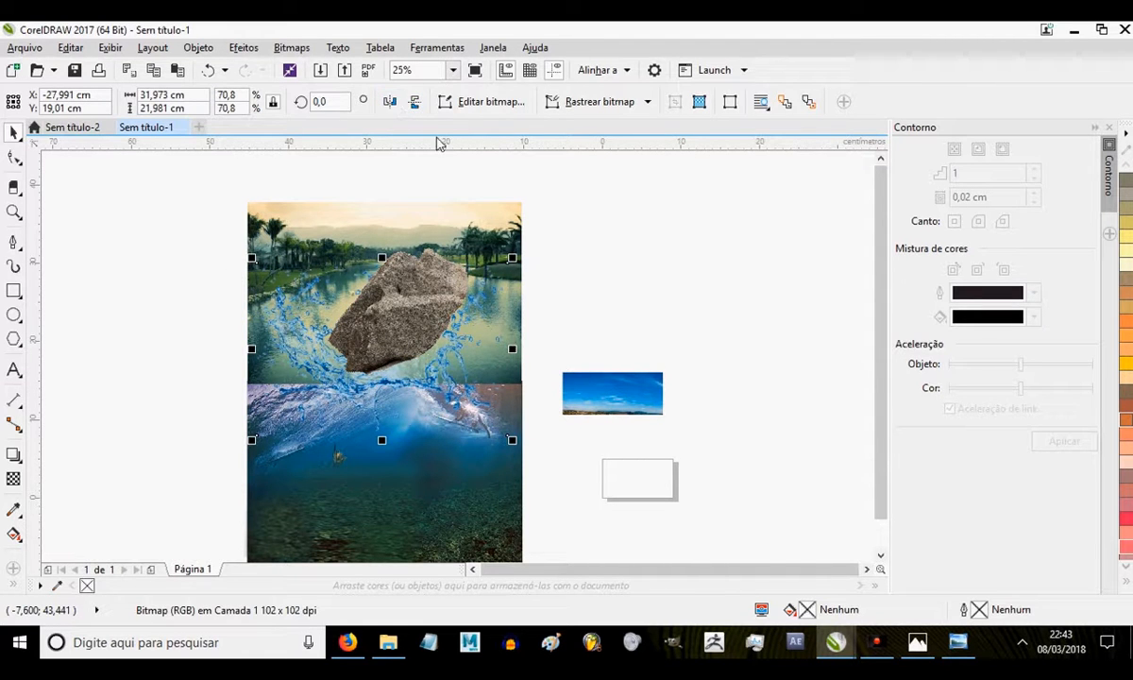
- Mirror the splash horizontally, shift it sideways, and place a copy of it slightly lower, in front of the rock
click(391, 102)
drag(444, 360, 423, 361)
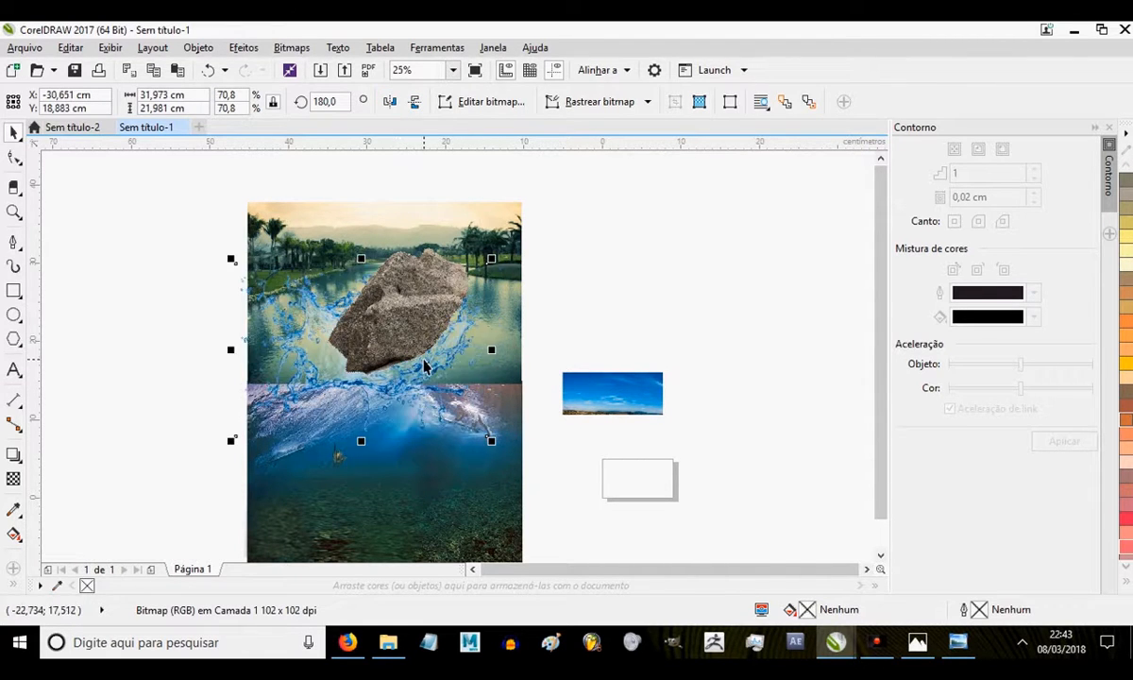
scroll(407, 351, up, 1)
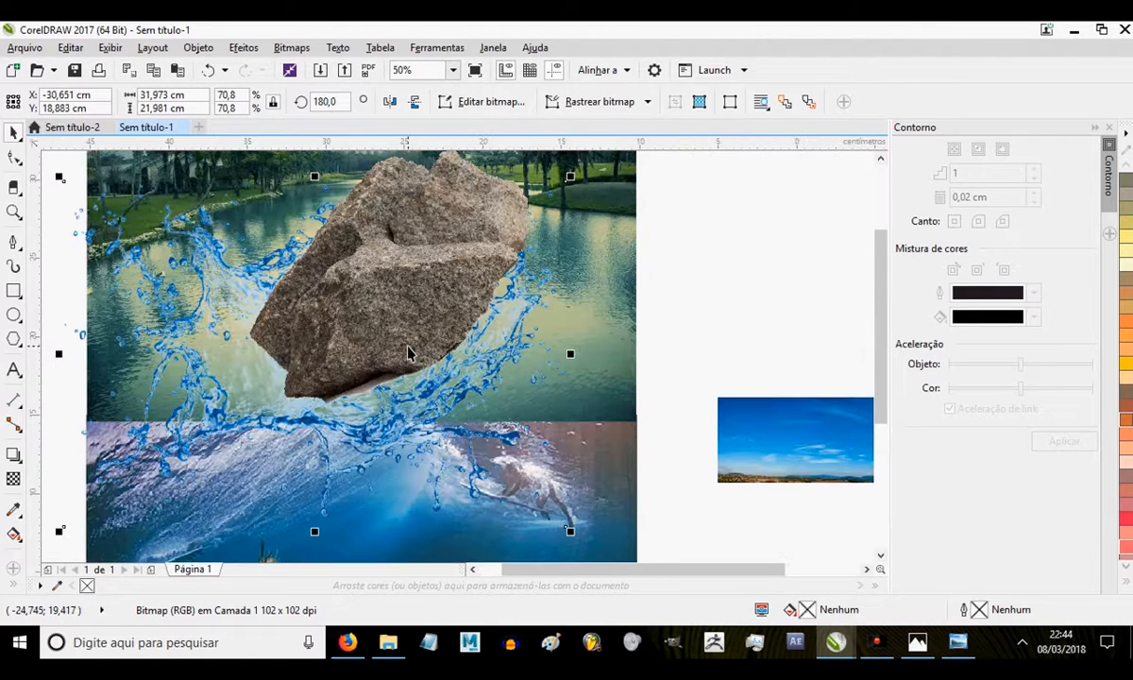
drag(408, 351, 337, 395)
- Rotate the copied splash to about 186.5° and deselect it
click(334, 396)
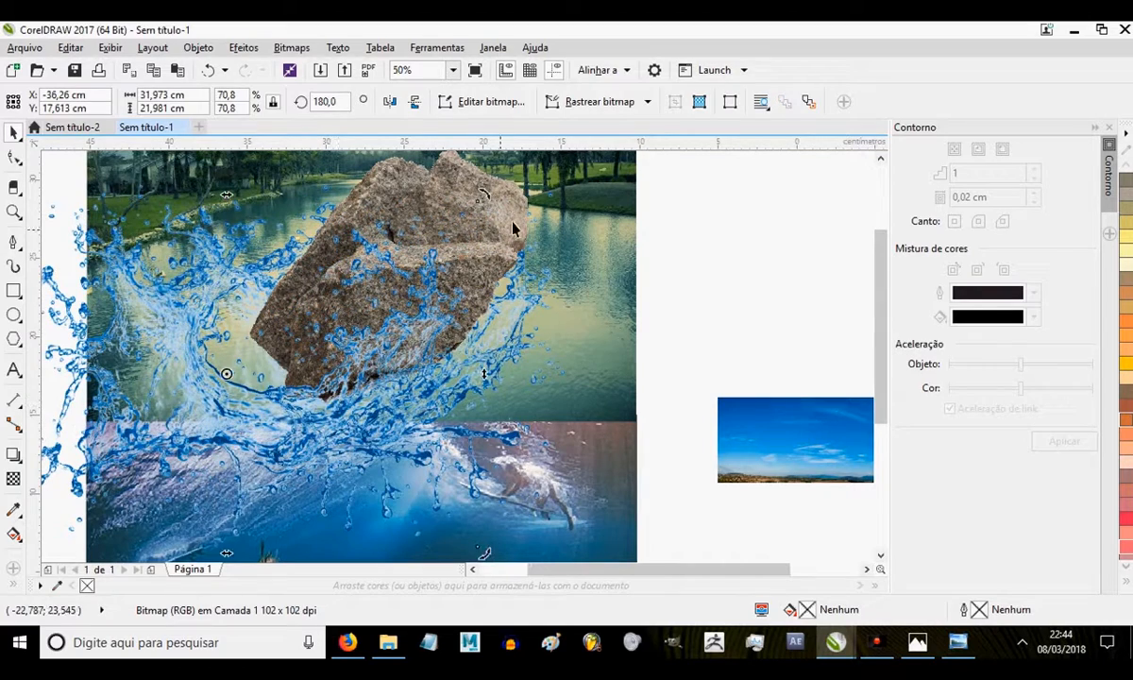
drag(480, 194, 455, 179)
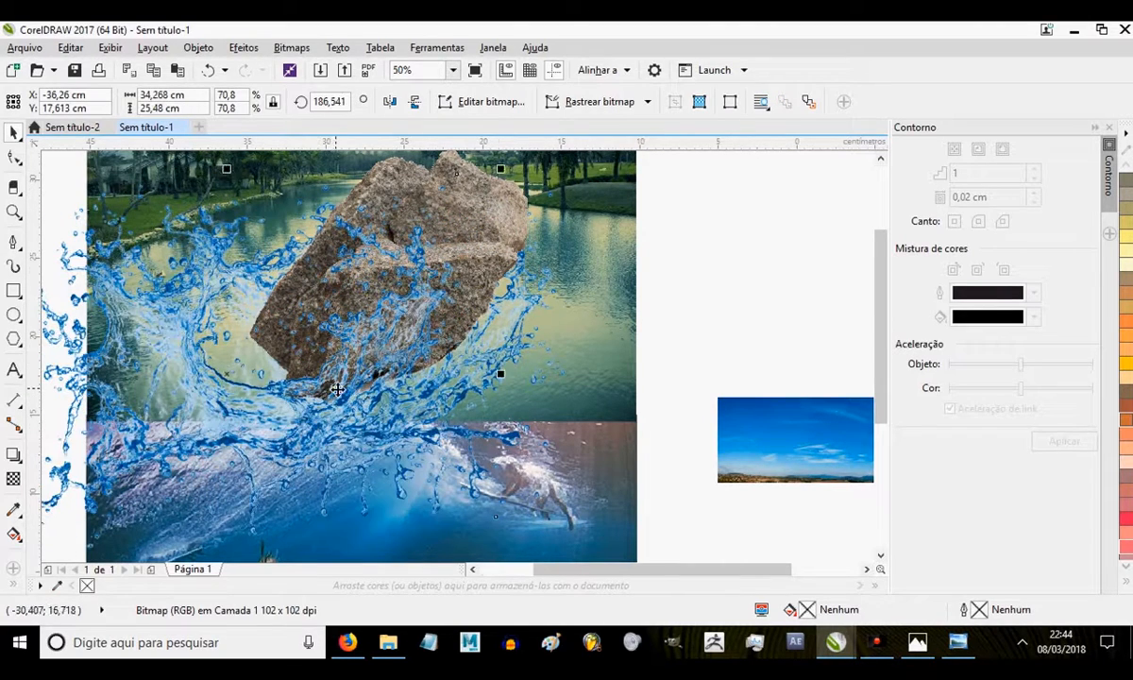
scroll(659, 328, down, 1)
click(561, 295)
- Draw a rectangle about 37.6 by 9.2 cm over the part of the copied splash below the waterline
scroll(266, 404, up, 1)
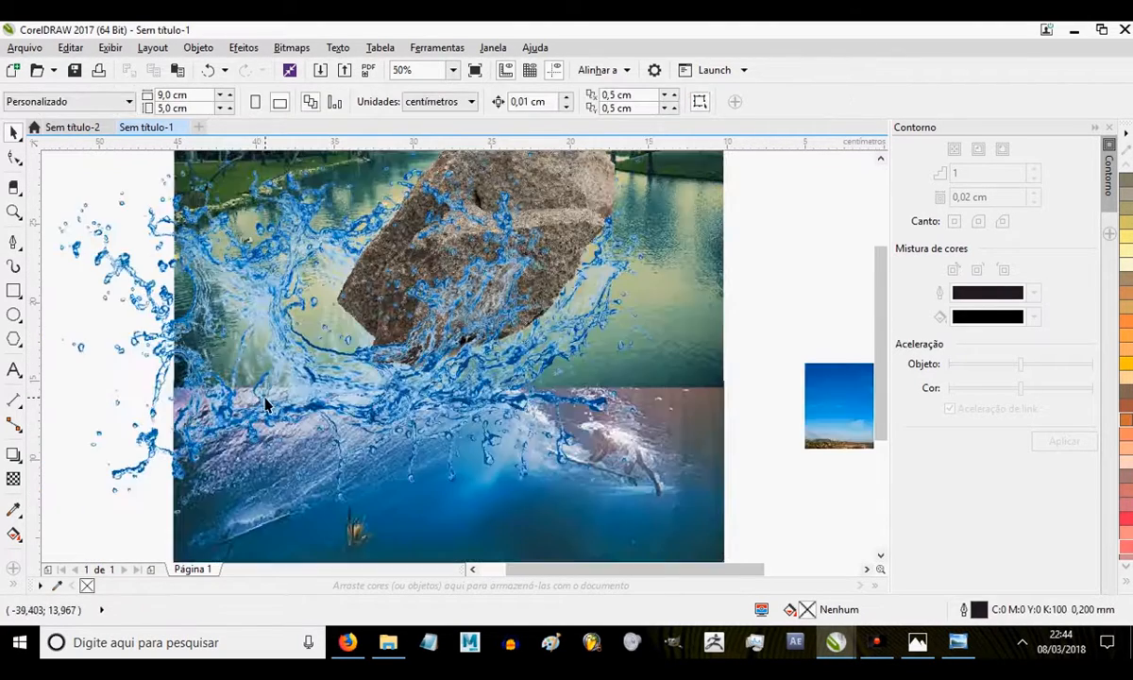
click(25, 298)
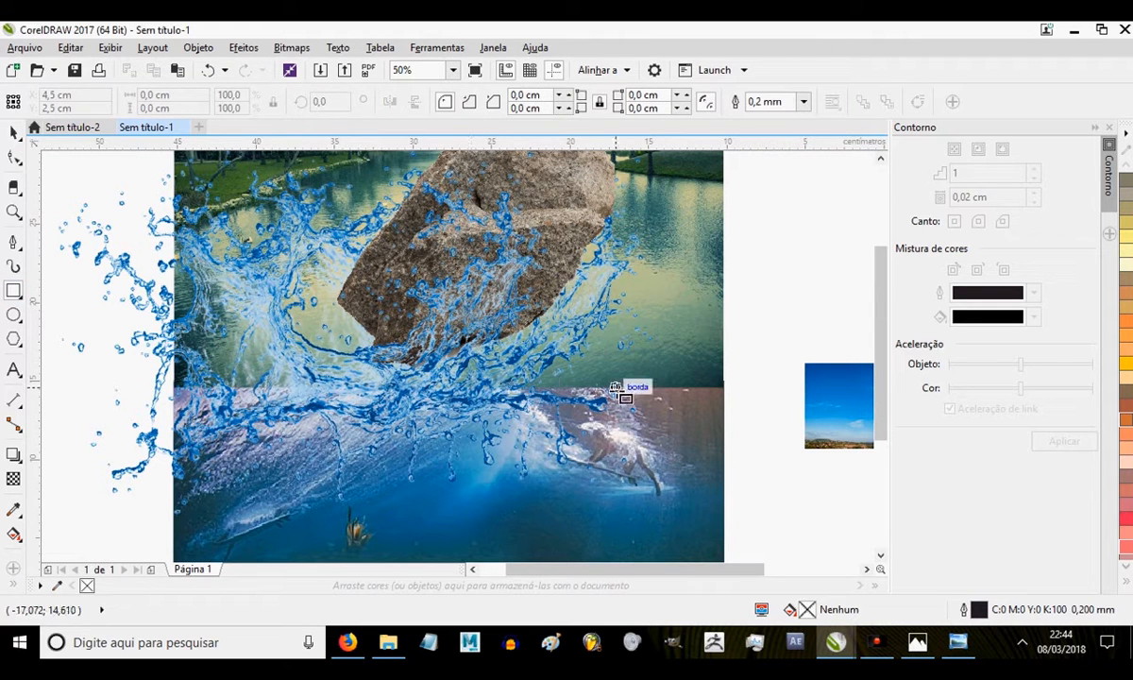
drag(619, 388, 43, 535)
key(space)
- Trim the copied splash with the rectangle and delete the rectangle
shift+click(309, 175)
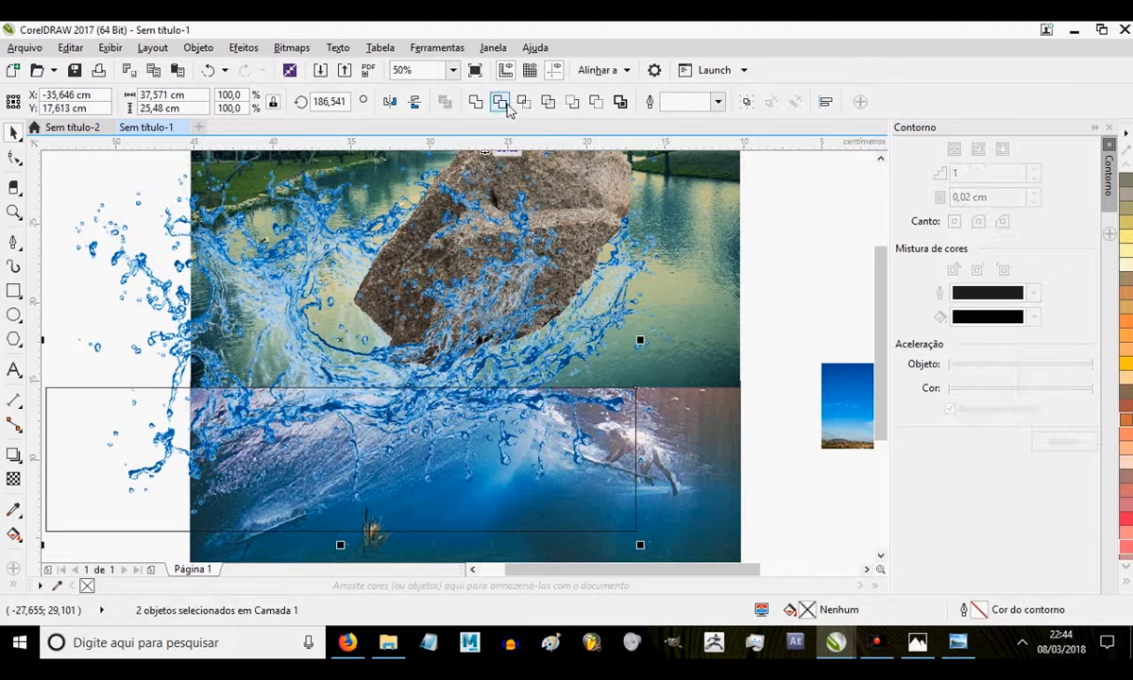
click(503, 105)
scroll(415, 321, down, 1)
click(705, 238)
click(471, 390)
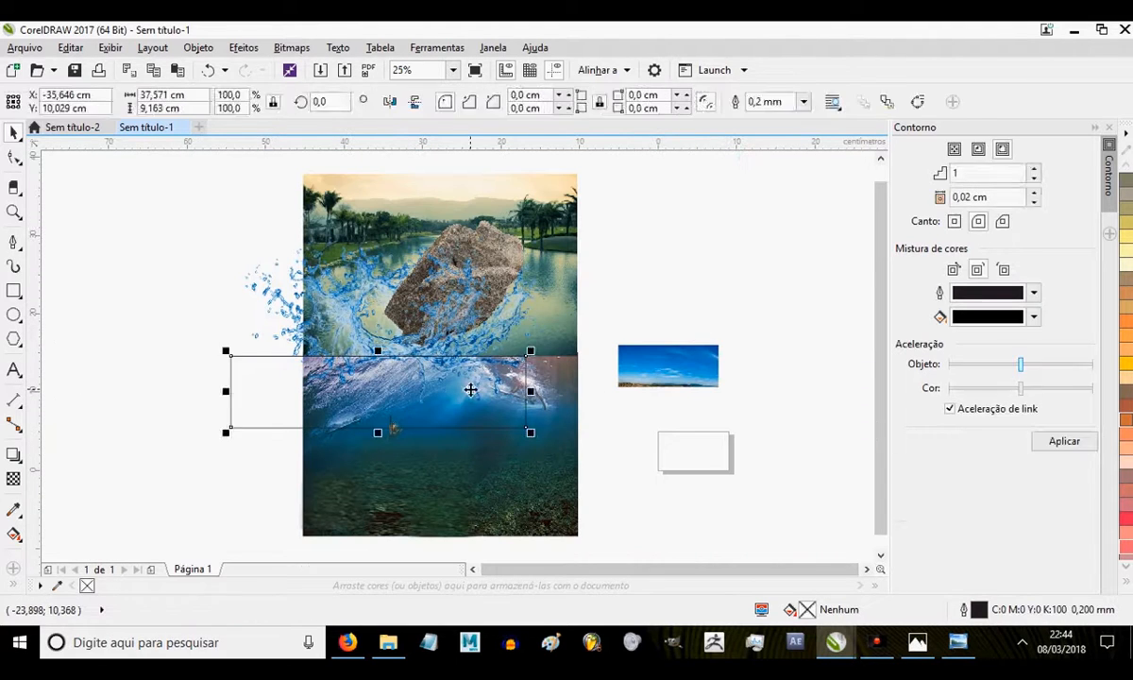
key(Delete)
- Enlarge the sky photo to about 58 by 25 cm and place it above the lake photo, aligned with its side edge
scroll(509, 332, down, 1)
scroll(510, 337, up, 1)
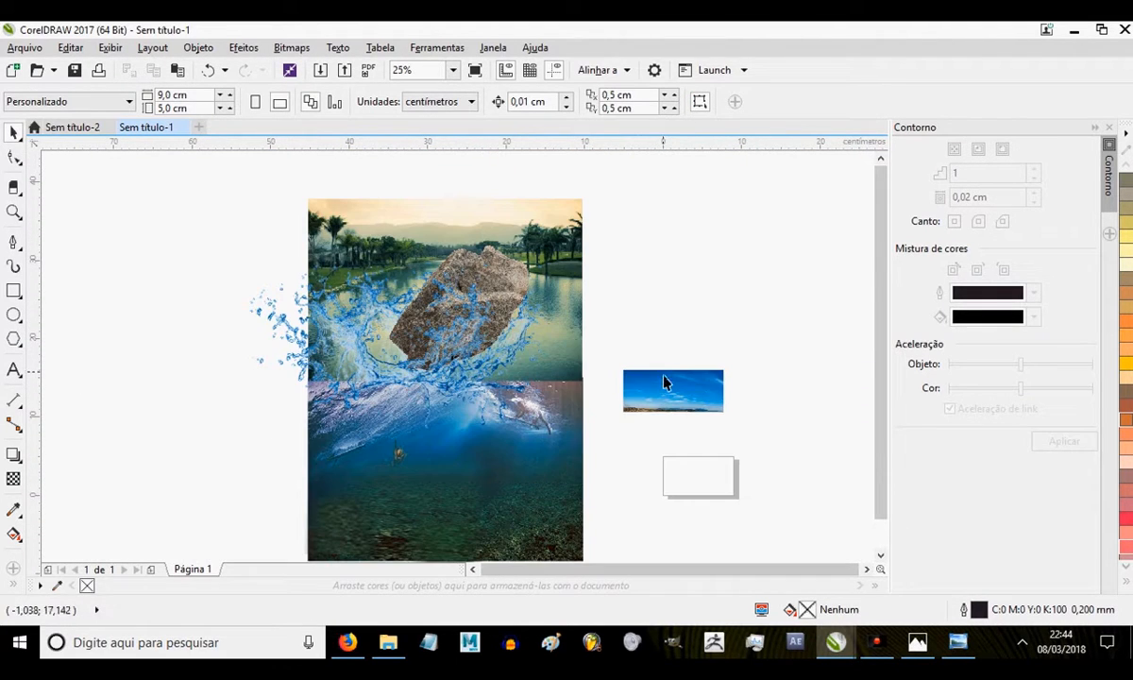
scroll(669, 369, down, 1)
drag(492, 359, 542, 168)
scroll(387, 235, up, 1)
scroll(433, 256, down, 1)
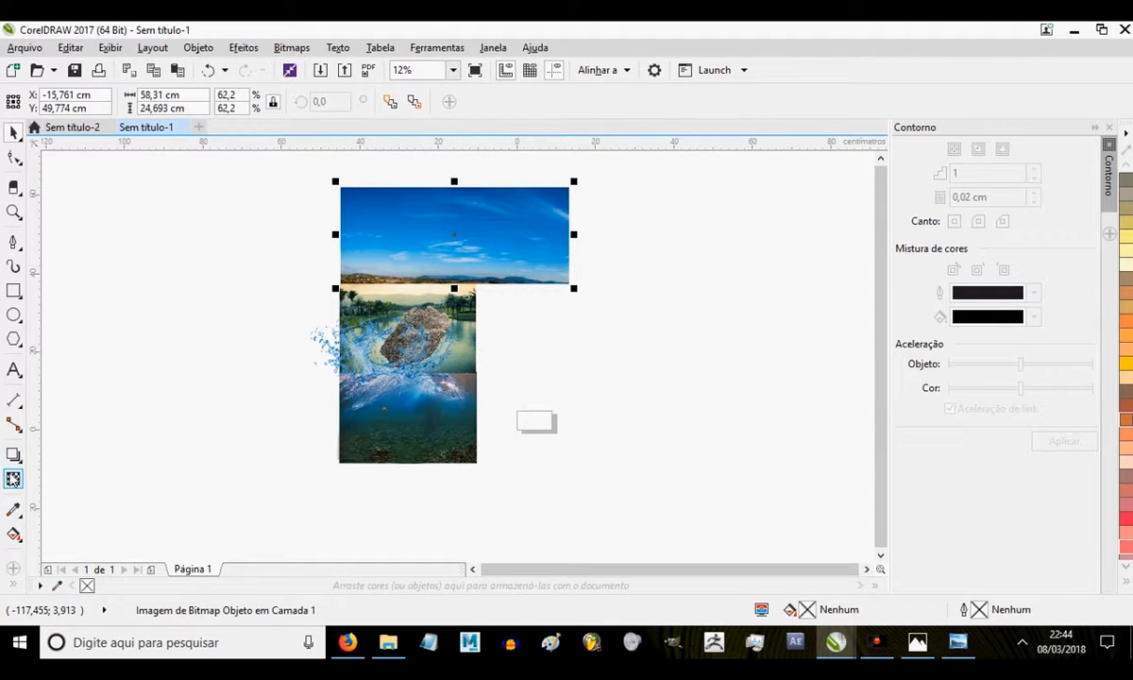
- Try to fade the sky photo's lower edge with the Transparency tool, and lower the photo over the top of the lake
click(13, 478)
scroll(440, 281, up, 1)
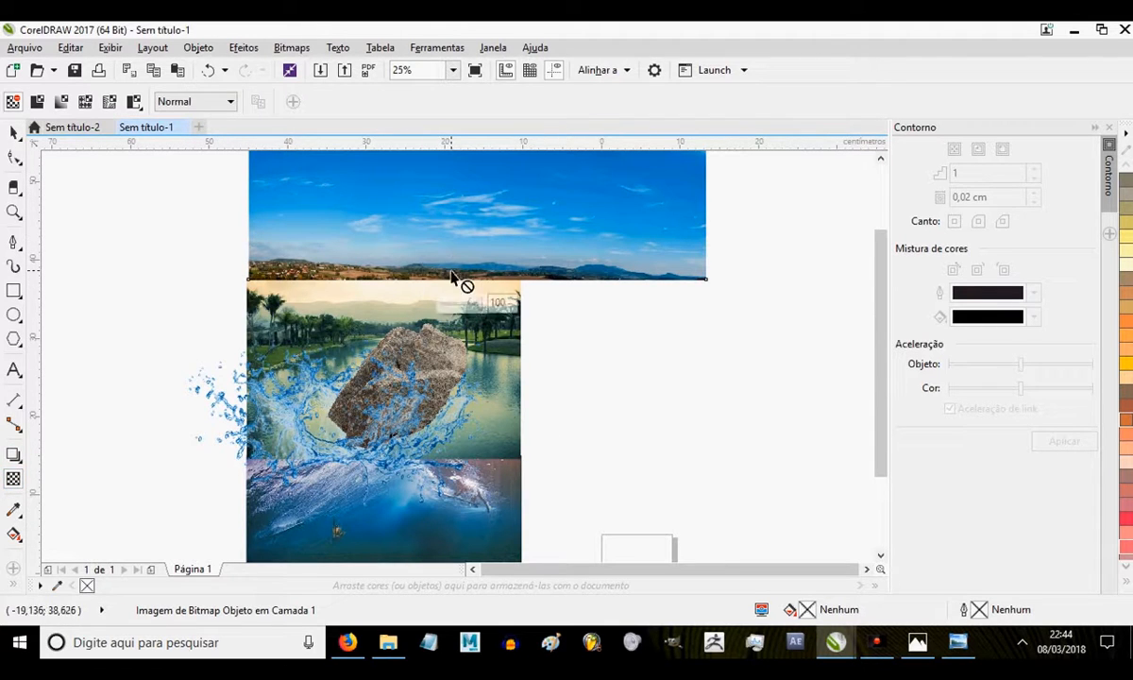
click(13, 132)
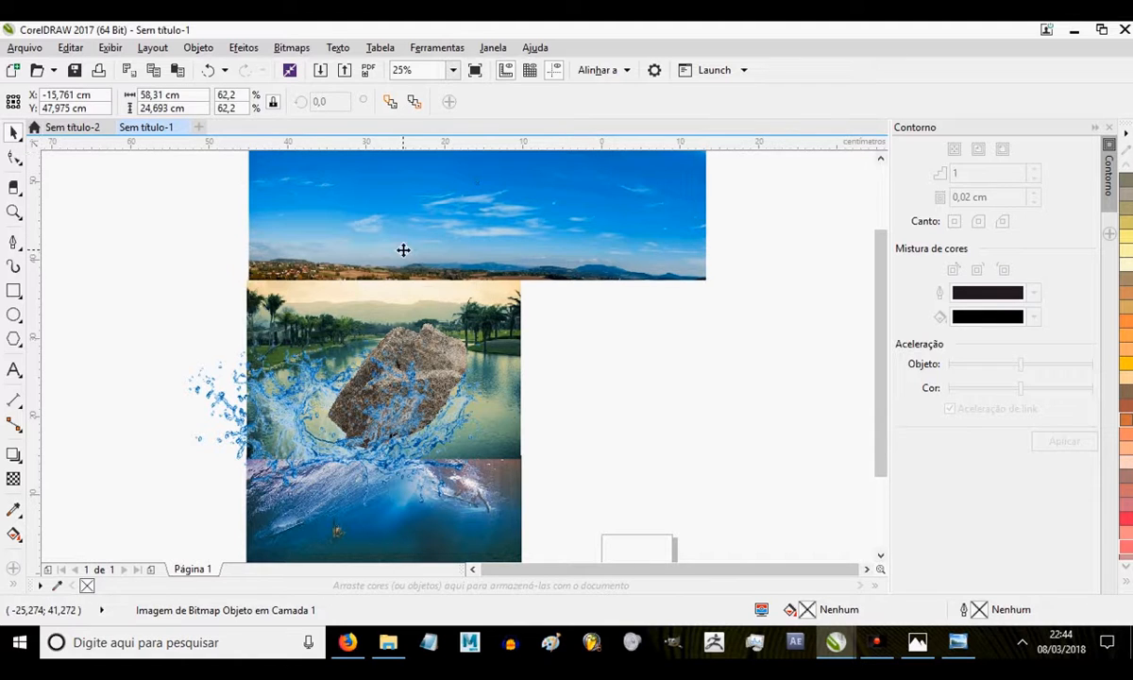
key(Down)
key(Down)
key(Down)
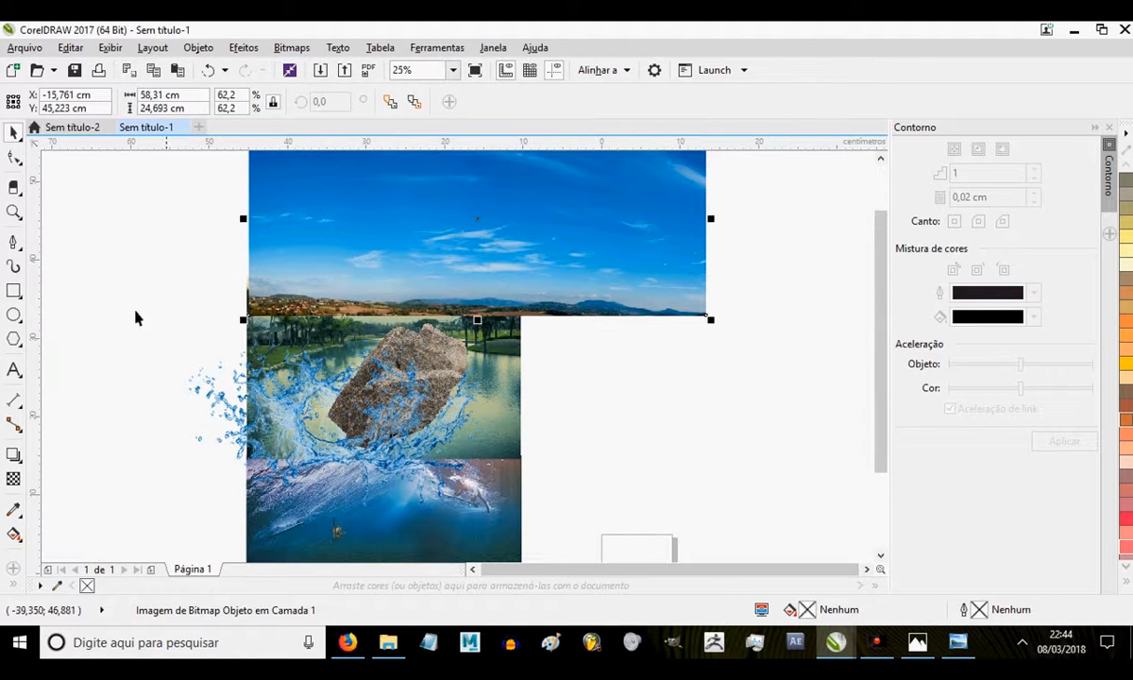
drag(322, 241, 331, 237)
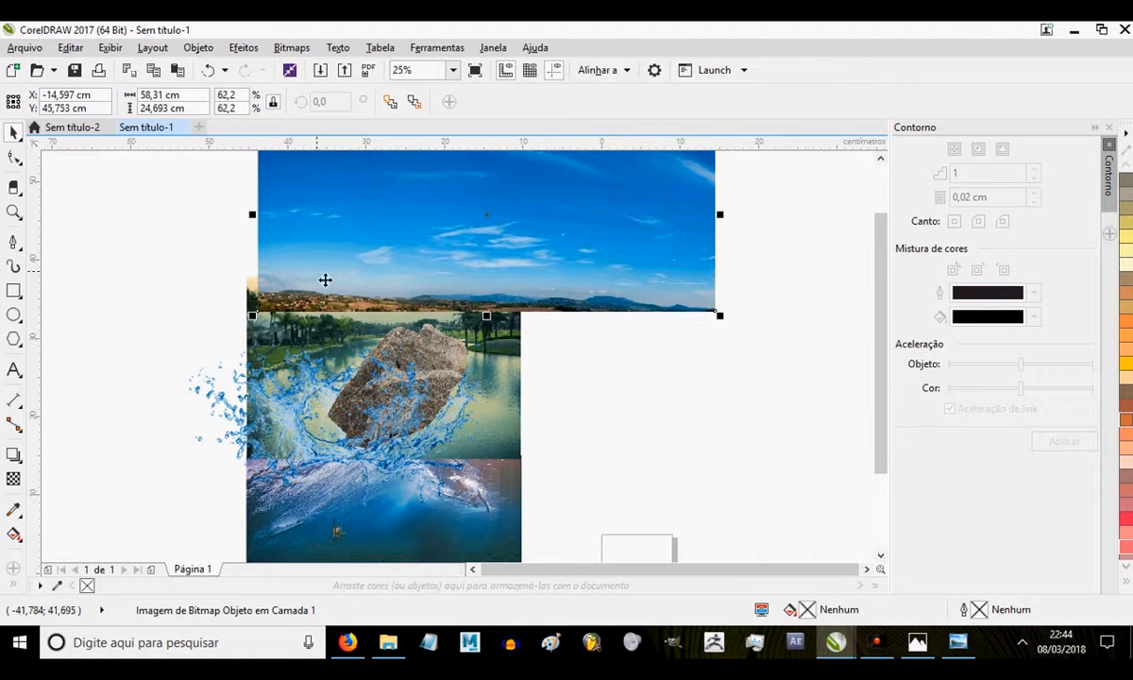
- Convert the sky photo to a 24-bit RGB bitmap at 800 dpi with anti-aliasing and a transparent background
click(291, 47)
click(340, 68)
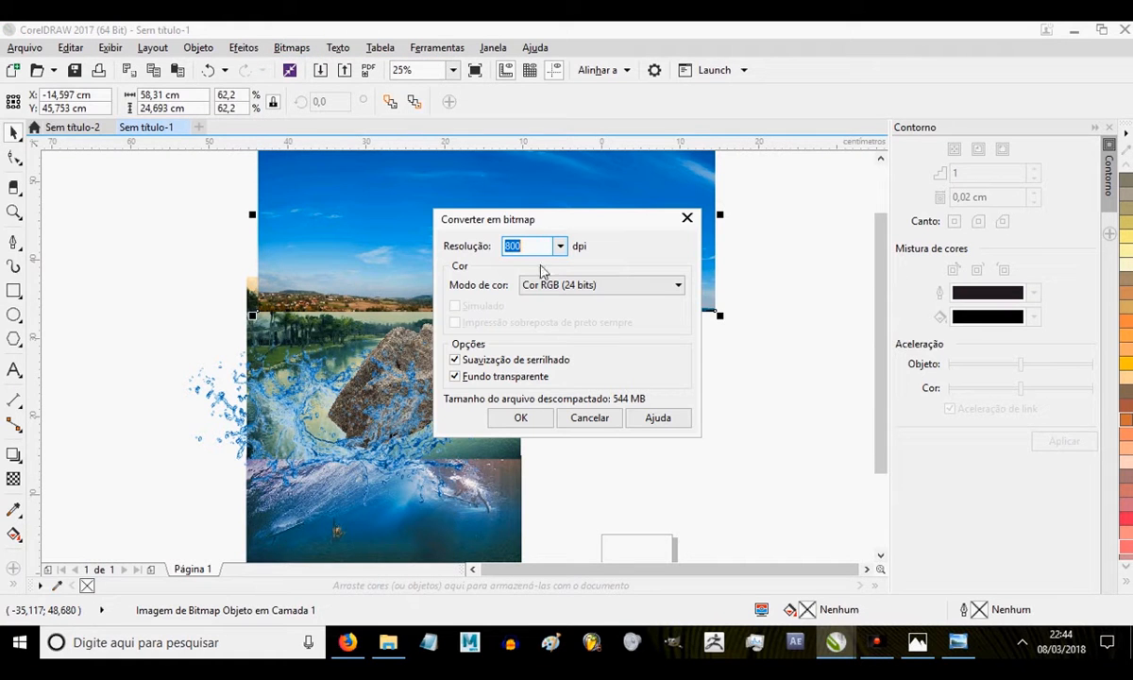
click(520, 418)
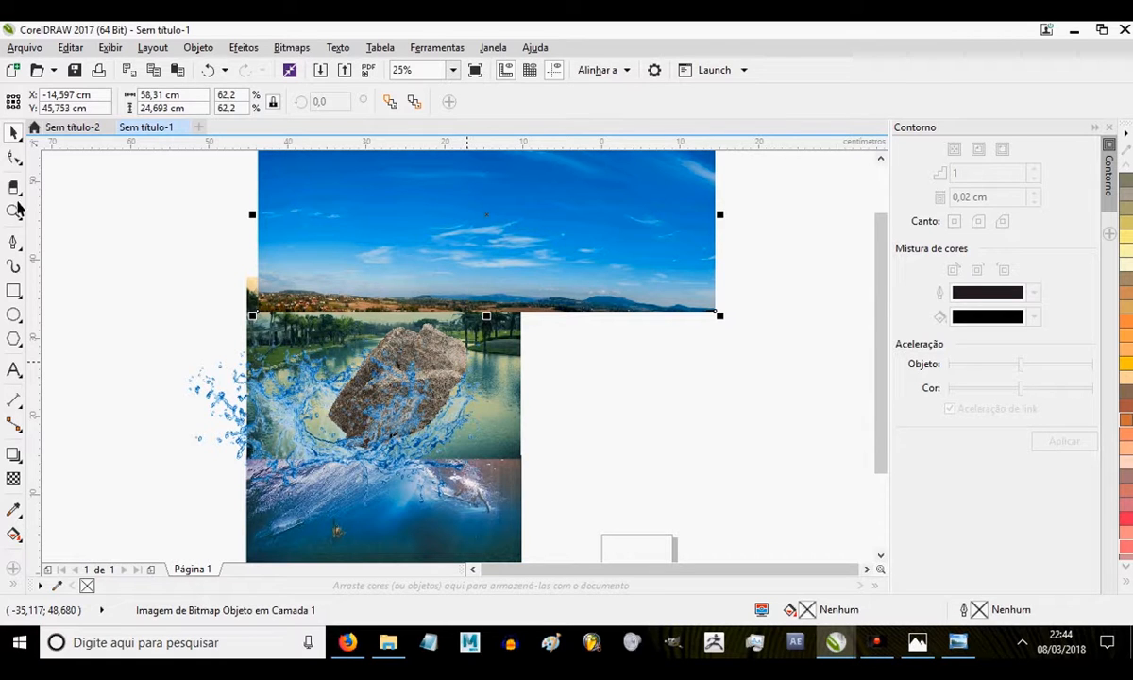
click(516, 388)
scroll(520, 389, down, 1)
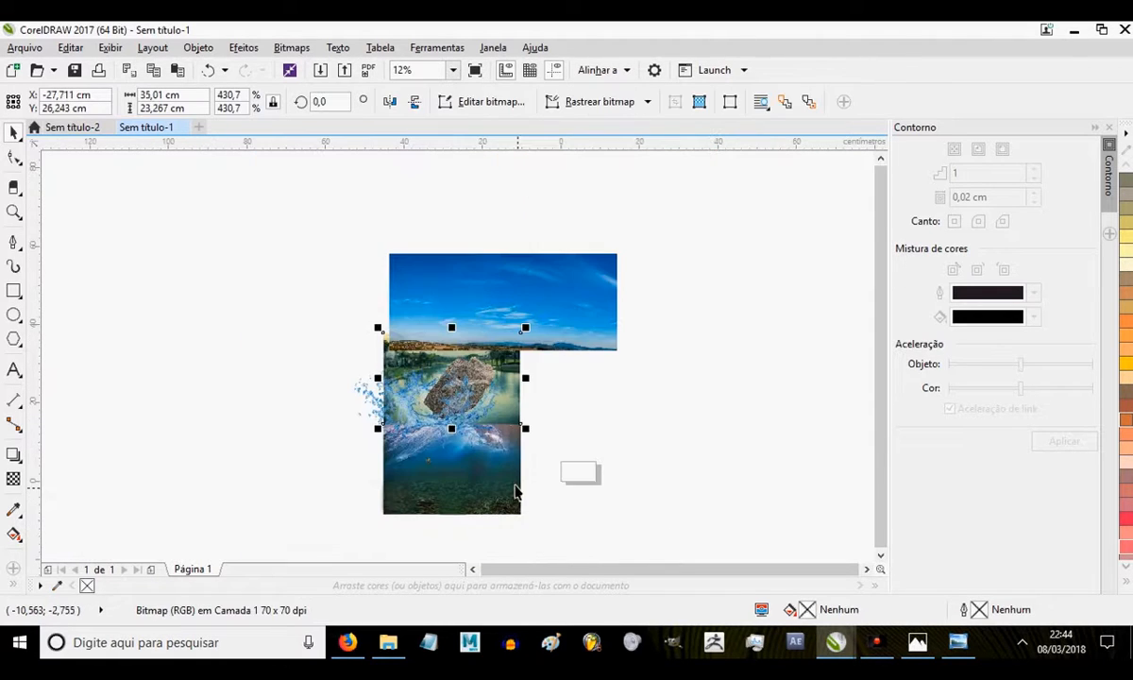
shift+click(514, 482)
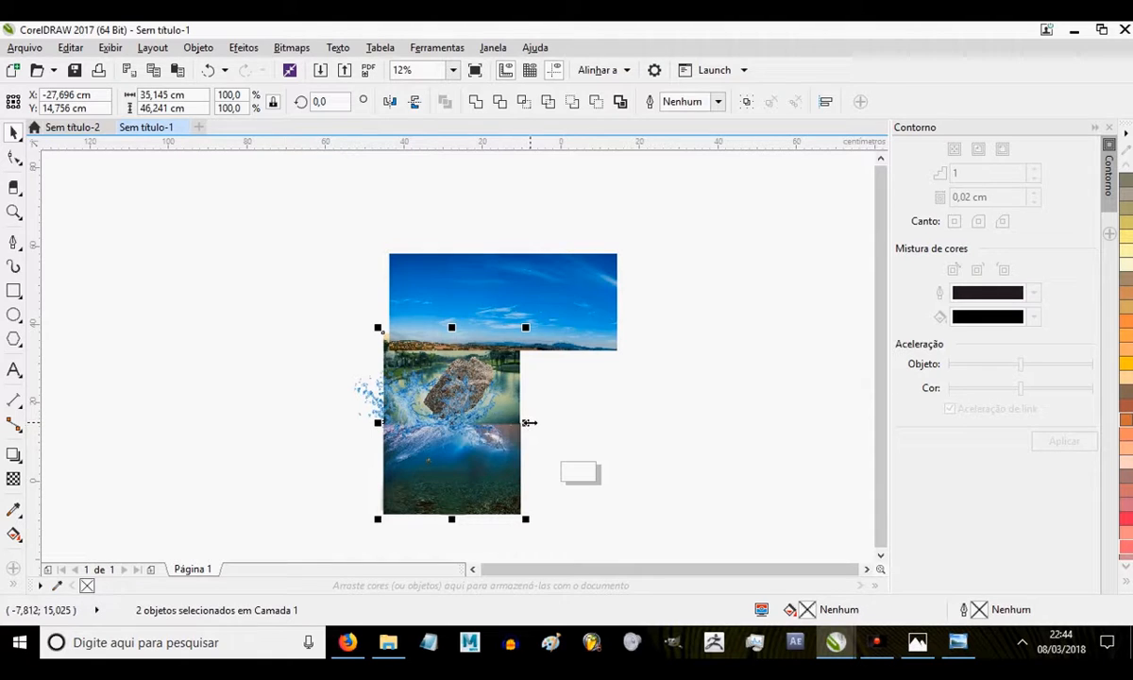
- Crop the hills off the bottom of the sky bitmap with the Shape tool, leaving it about 20 cm tall
click(612, 310)
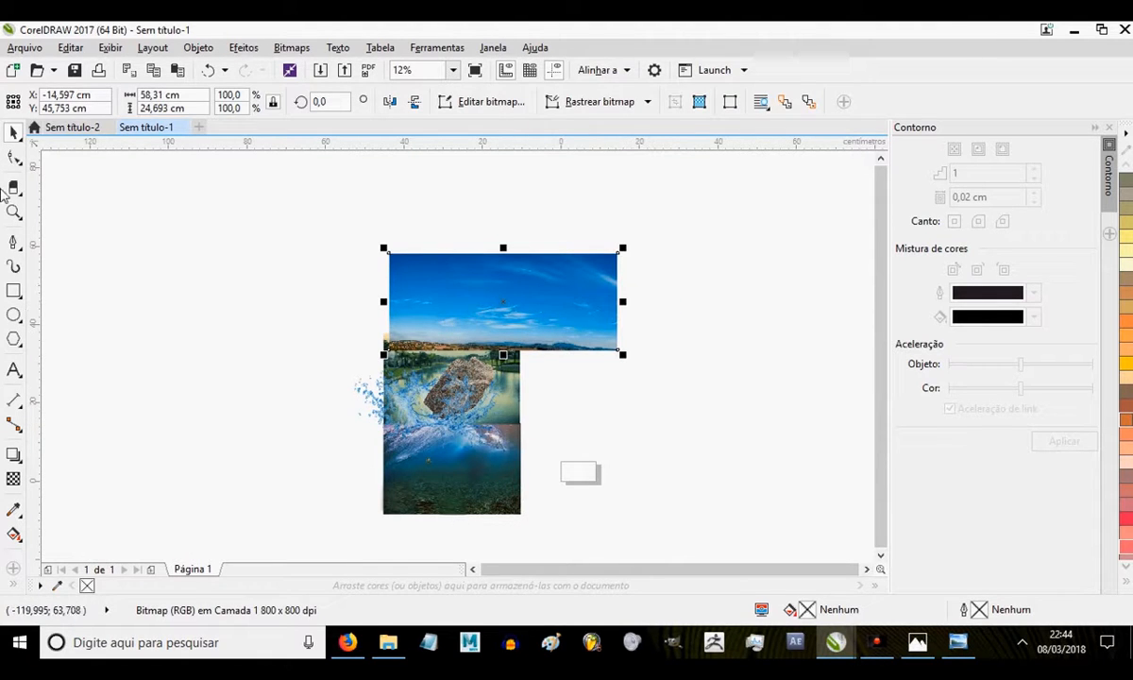
click(16, 155)
drag(389, 350, 404, 340)
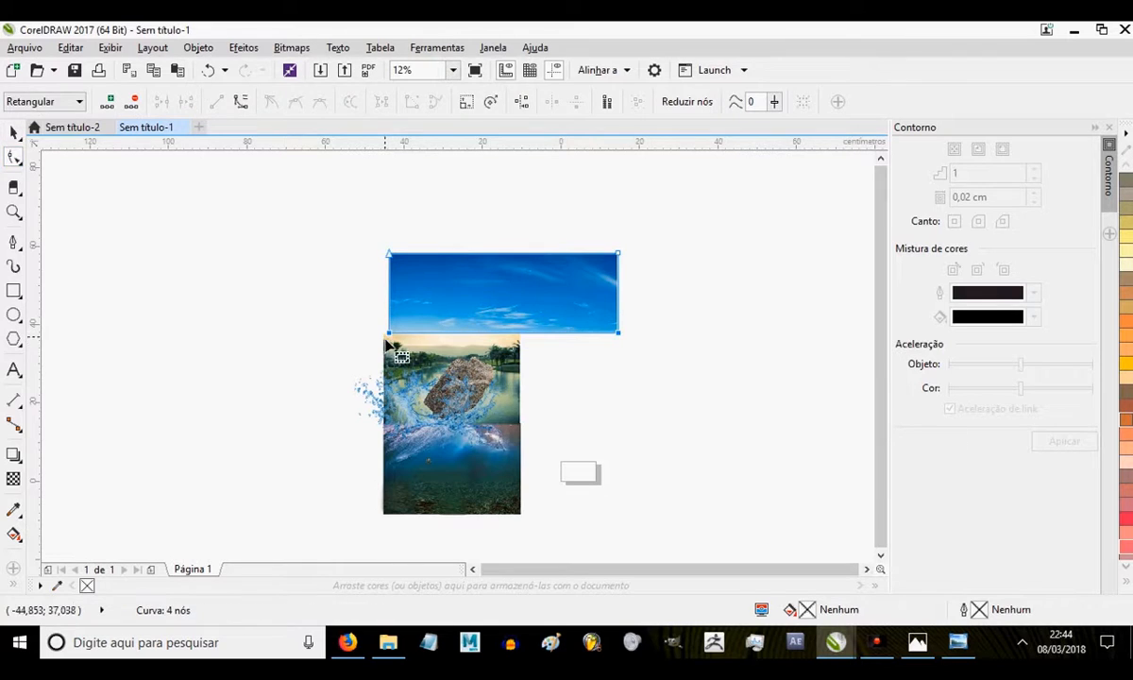
- Fade the sky's bottom edge with a linear transparency of about -89° and lower it onto the top of the lake photo
click(13, 479)
scroll(496, 351, up, 2)
drag(518, 324, 520, 293)
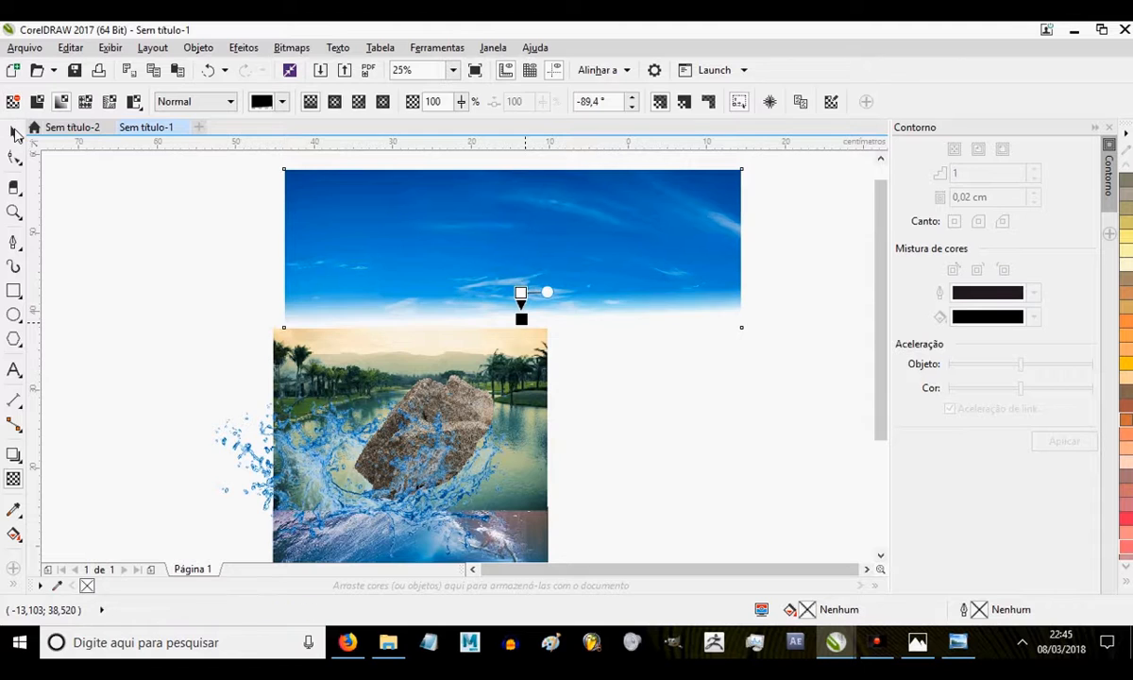
key(space)
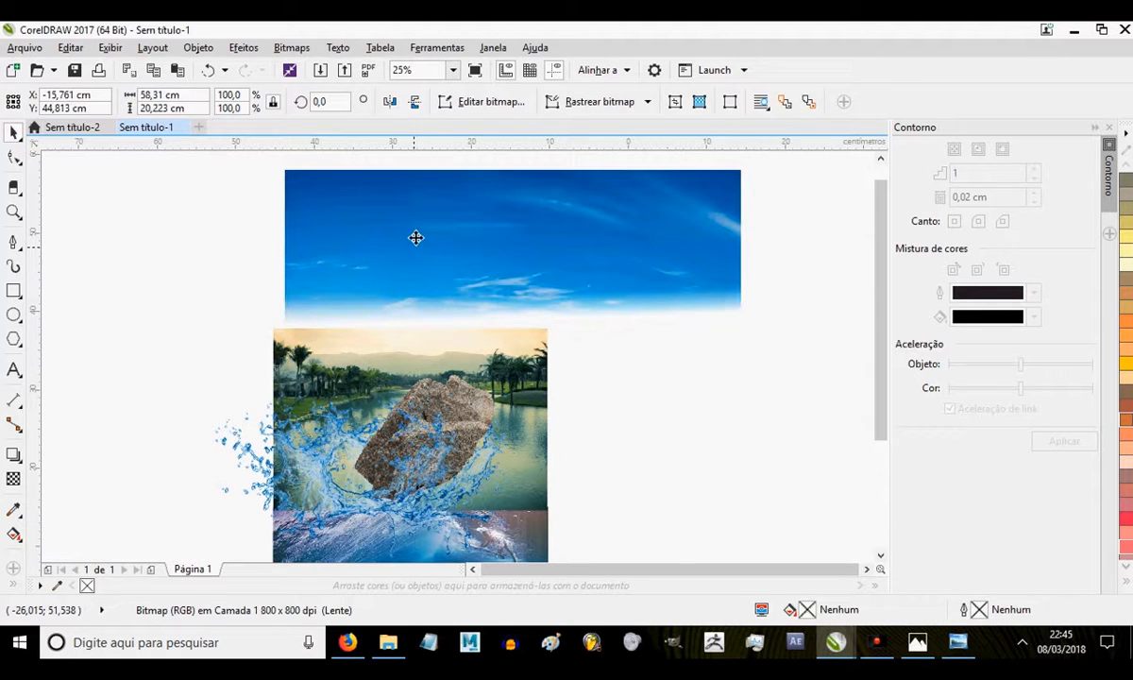
click(202, 249)
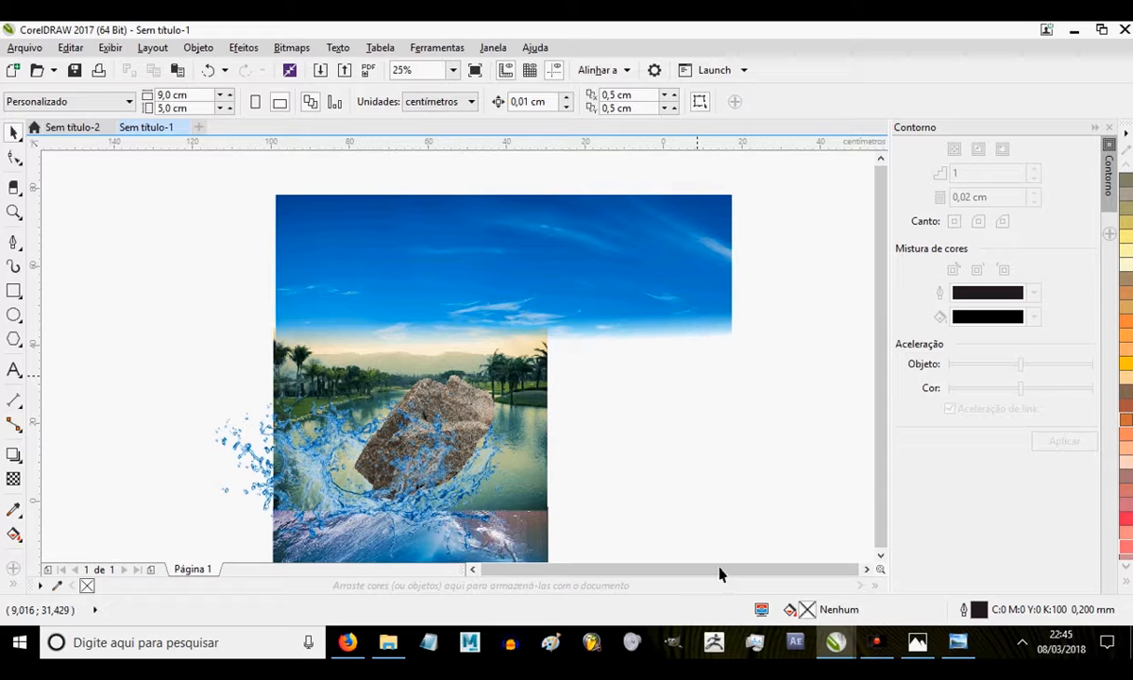
click(876, 638)
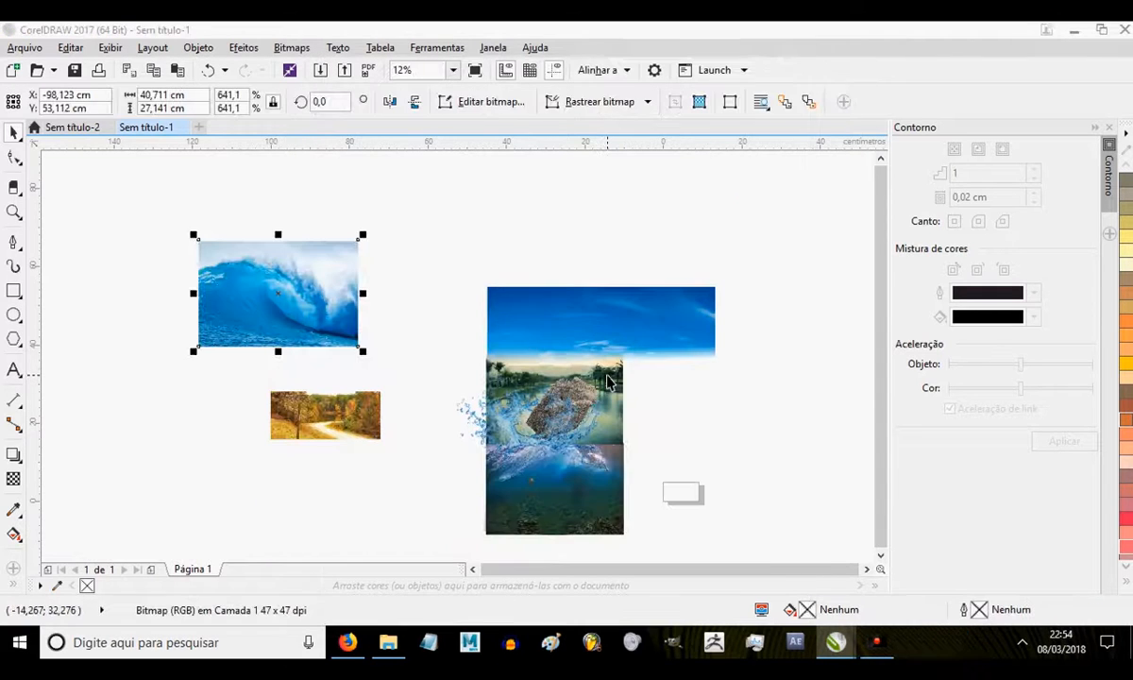
- Mirror the autumn path photo horizontally and enlarge it to about 52 by 23 cm
click(375, 415)
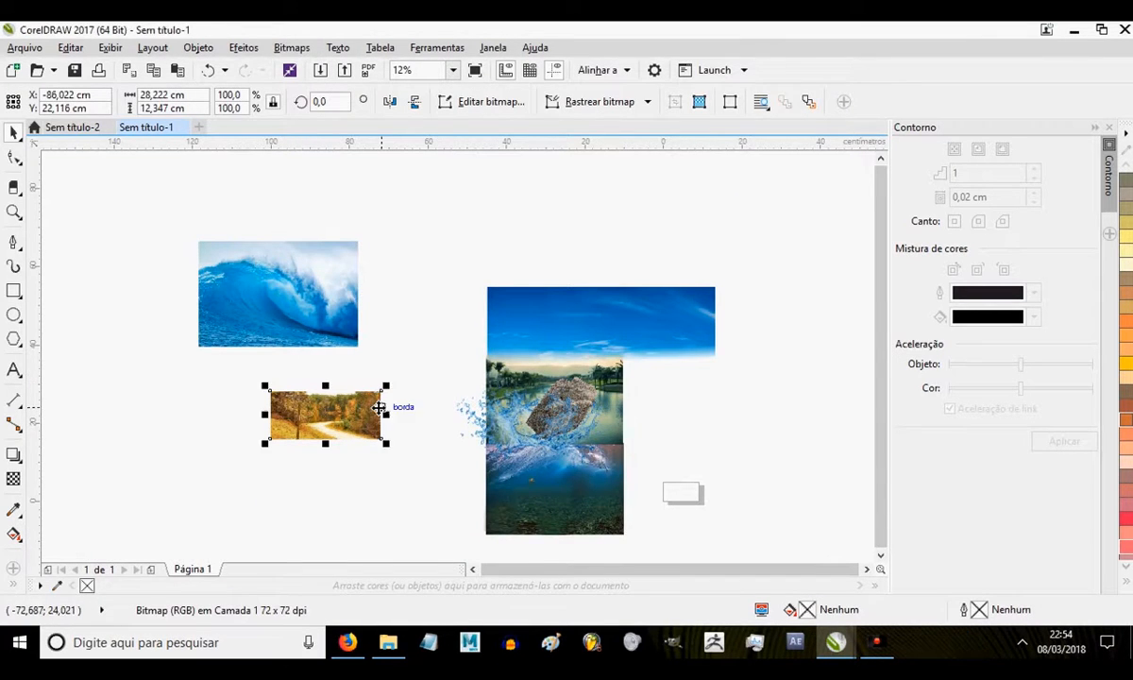
click(390, 101)
drag(386, 386, 437, 267)
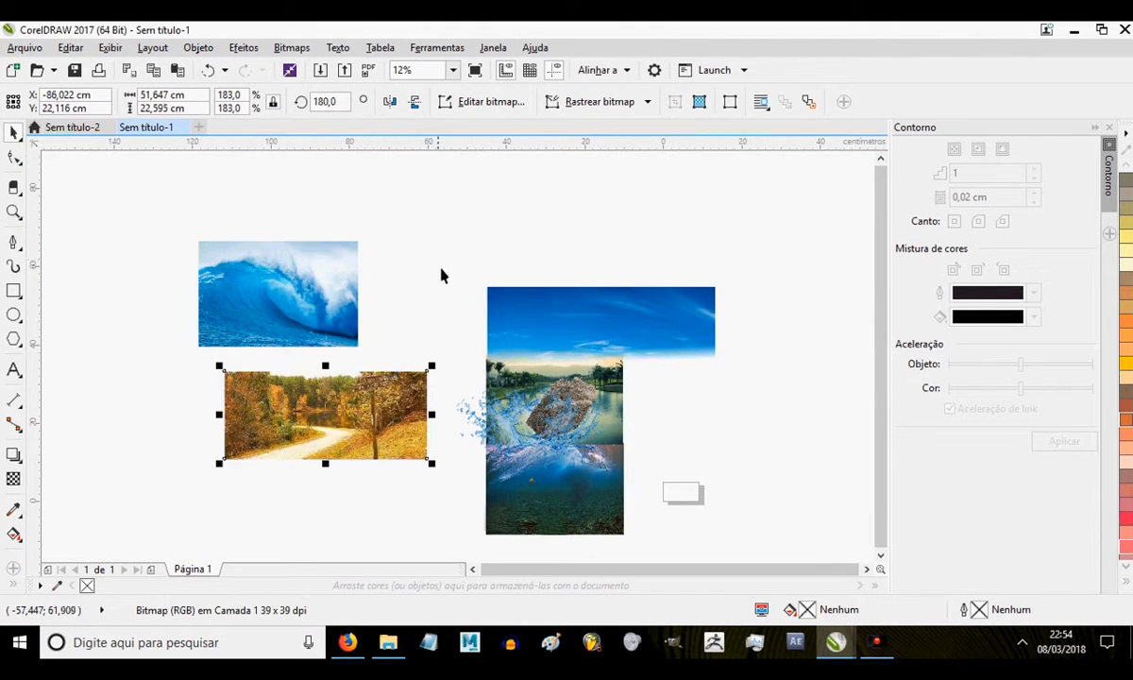
- Try to trace the grassy slope beside the signpost in the autumn photo with the Pen tool
scroll(374, 435, up, 3)
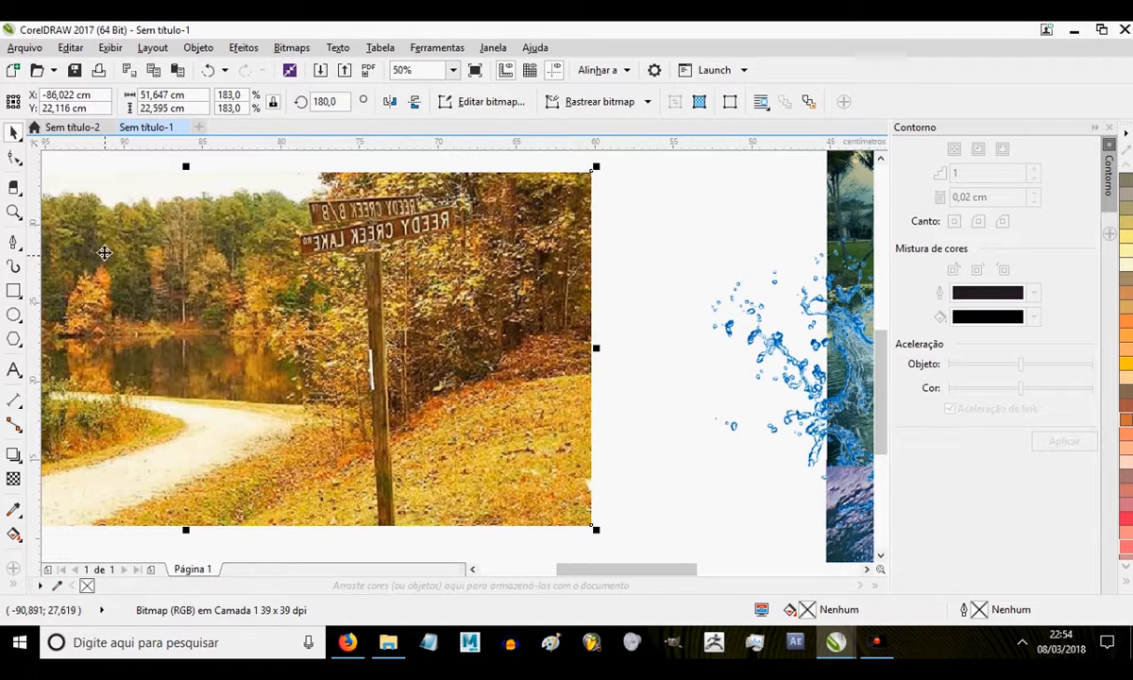
click(13, 241)
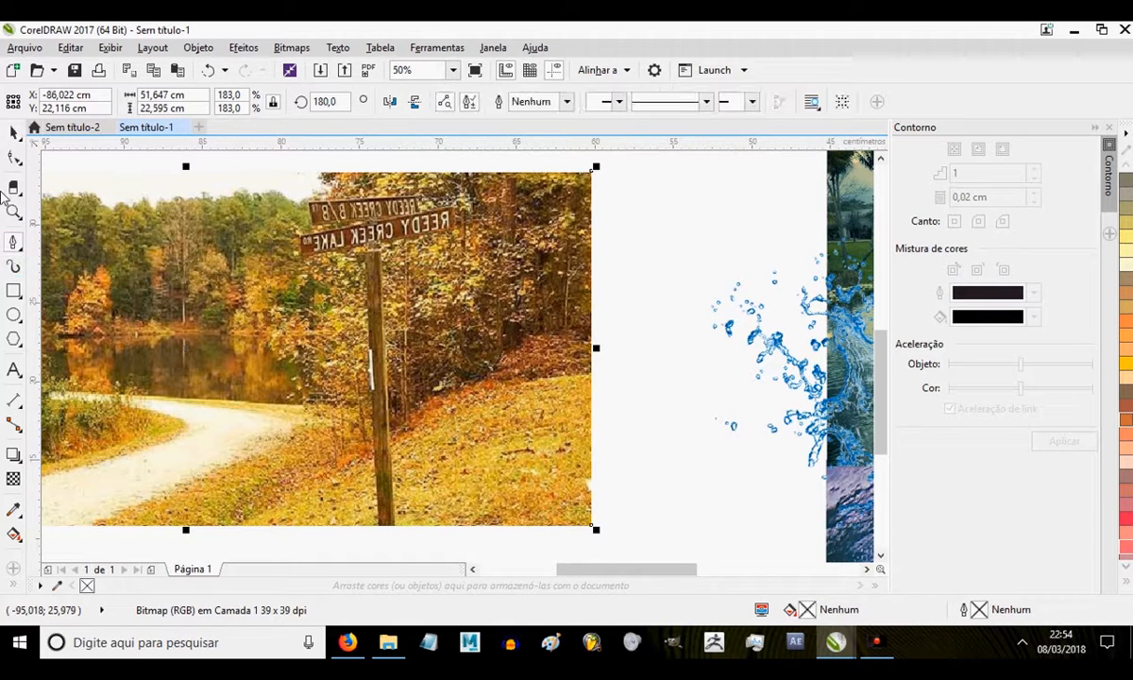
drag(229, 526, 352, 434)
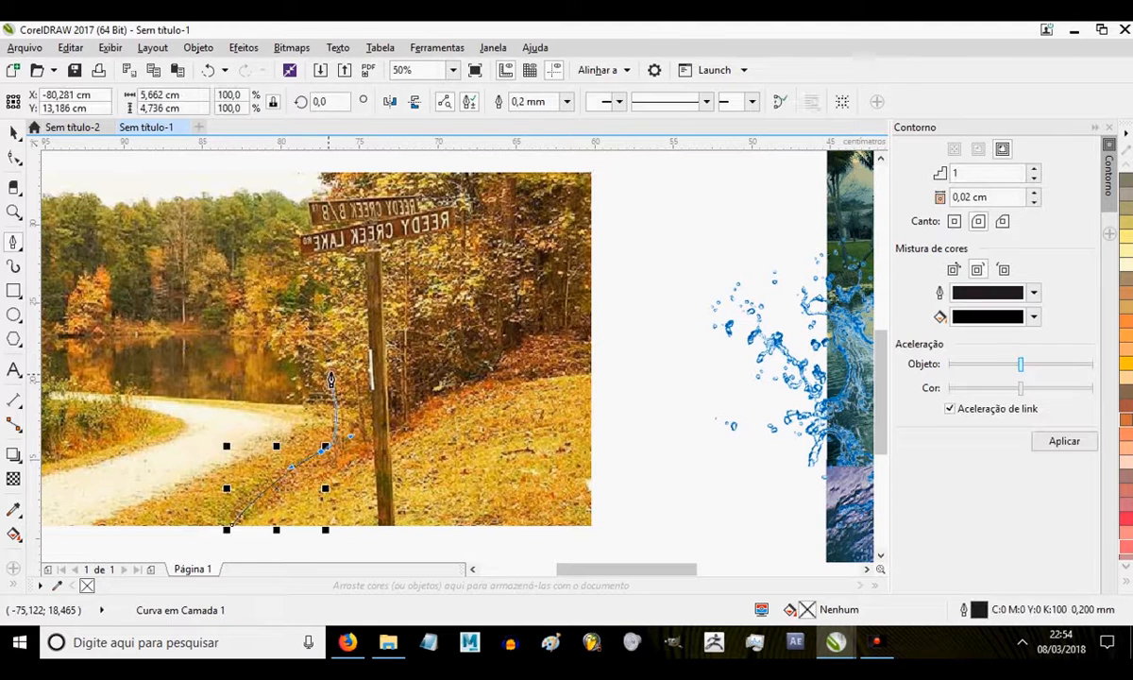
scroll(400, 364, down, 1)
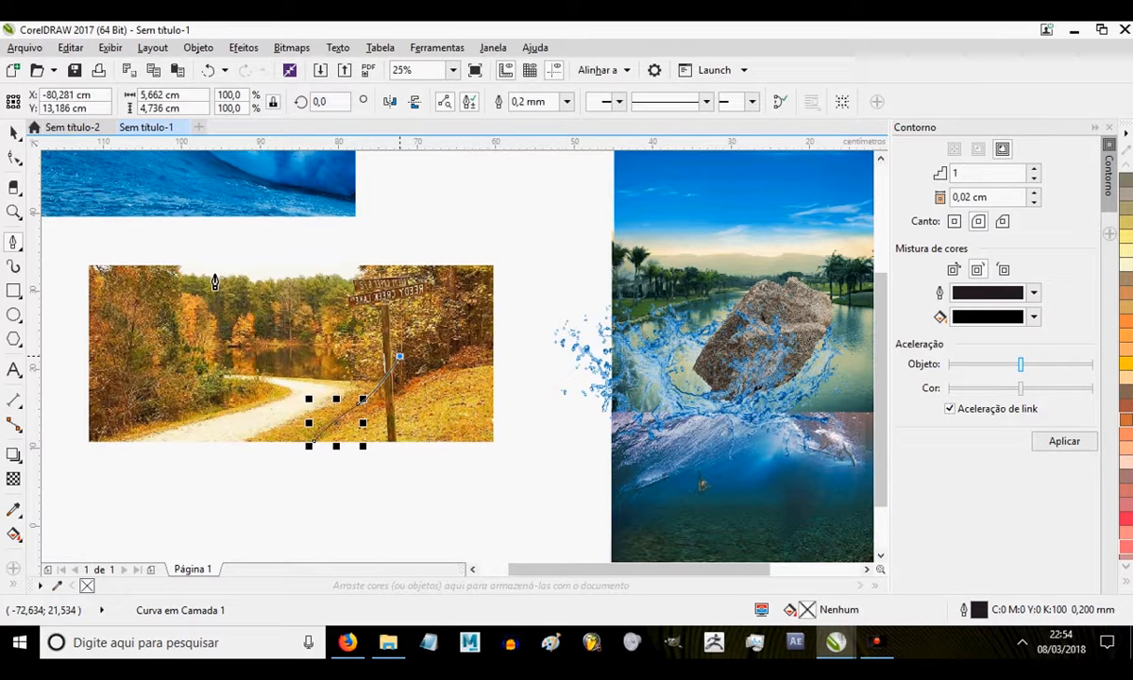
- Delete the autumn path photo together with the unfinished curve on it
key(space)
mouse_move(501, 237)
mouse_down()
mouse_move(264, 488)
mouse_move(76, 445)
mouse_up()
key(Delete)
- Trace the crest of the wave with the Pen tool, starting at the photo's side edge and following the foam
scroll(230, 238, down, 2)
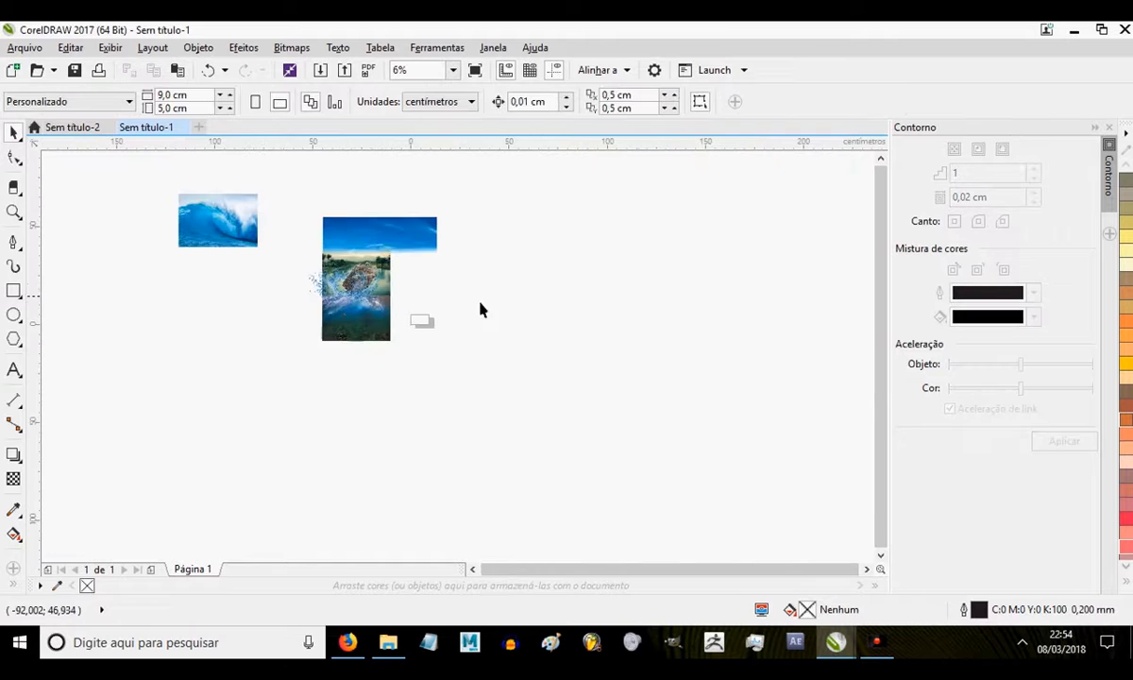
scroll(190, 223, up, 2)
click(12, 244)
drag(116, 210, 390, 222)
scroll(261, 269, up, 2)
drag(482, 193, 281, 288)
scroll(529, 200, down, 2)
scroll(281, 288, up, 1)
drag(399, 236, 408, 237)
drag(481, 232, 640, 286)
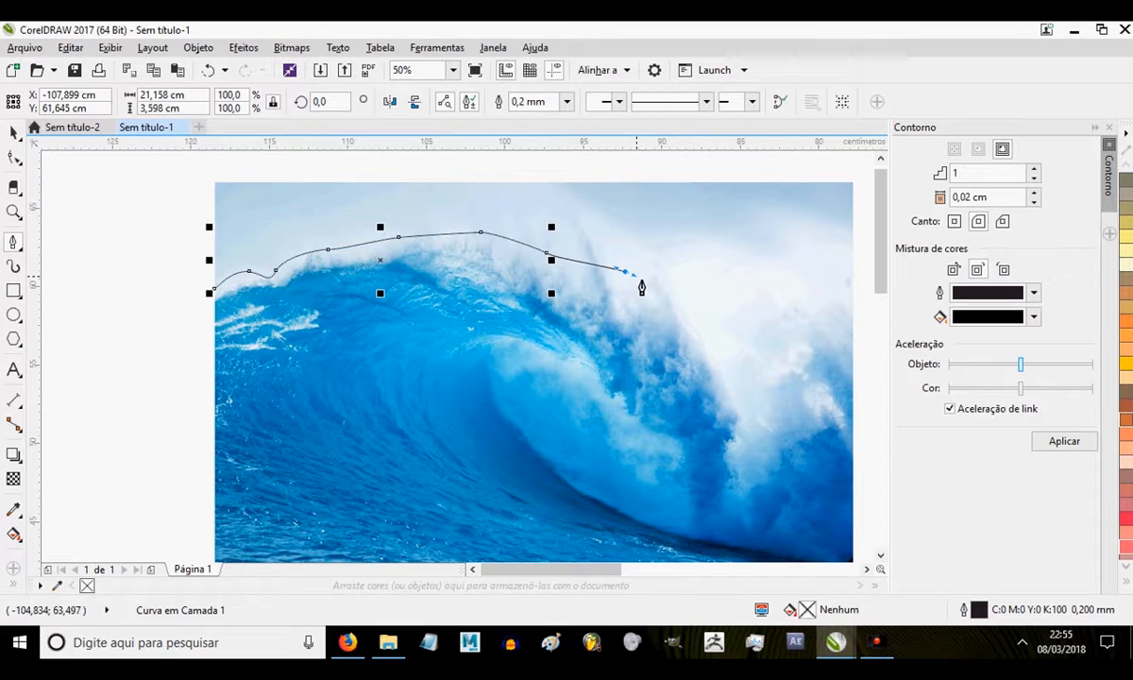
- Continue the outline down the breaking front of the wave and along its base to the photo's opposite edge
drag(687, 326, 696, 342)
drag(719, 386, 732, 406)
drag(733, 452, 734, 474)
click(739, 545)
drag(746, 543, 428, 383)
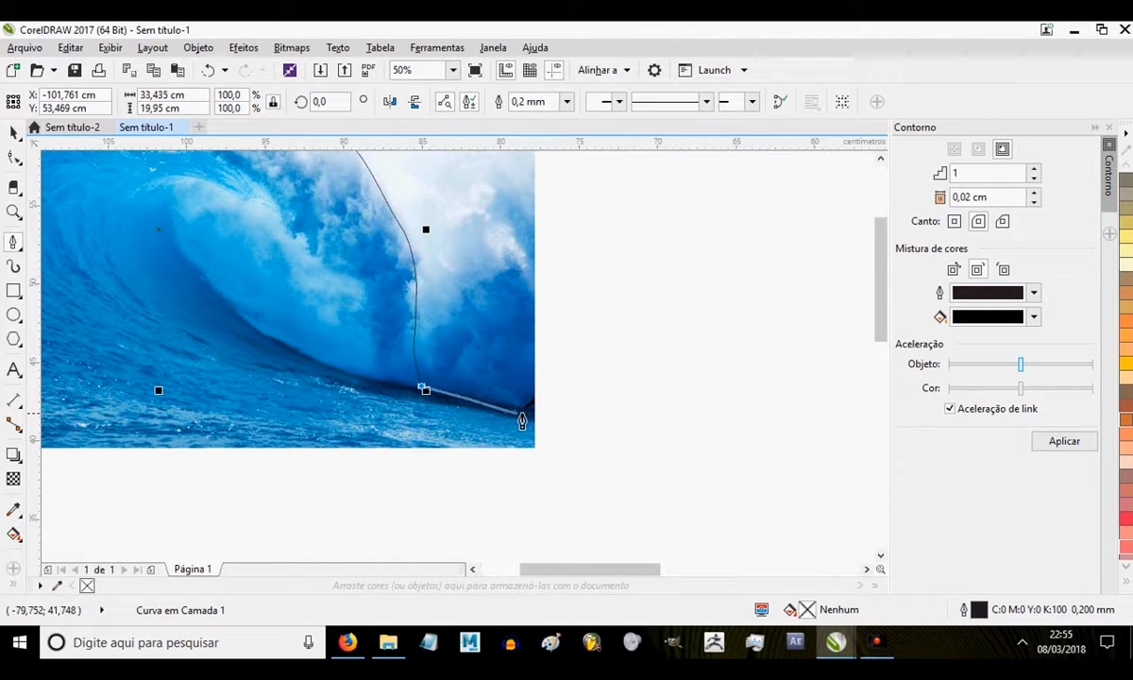
click(522, 421)
- Close the wave outline by running the curve below and around the outside of the photo to its starting point
scroll(522, 421, down, 2)
click(545, 450)
drag(206, 478, 190, 316)
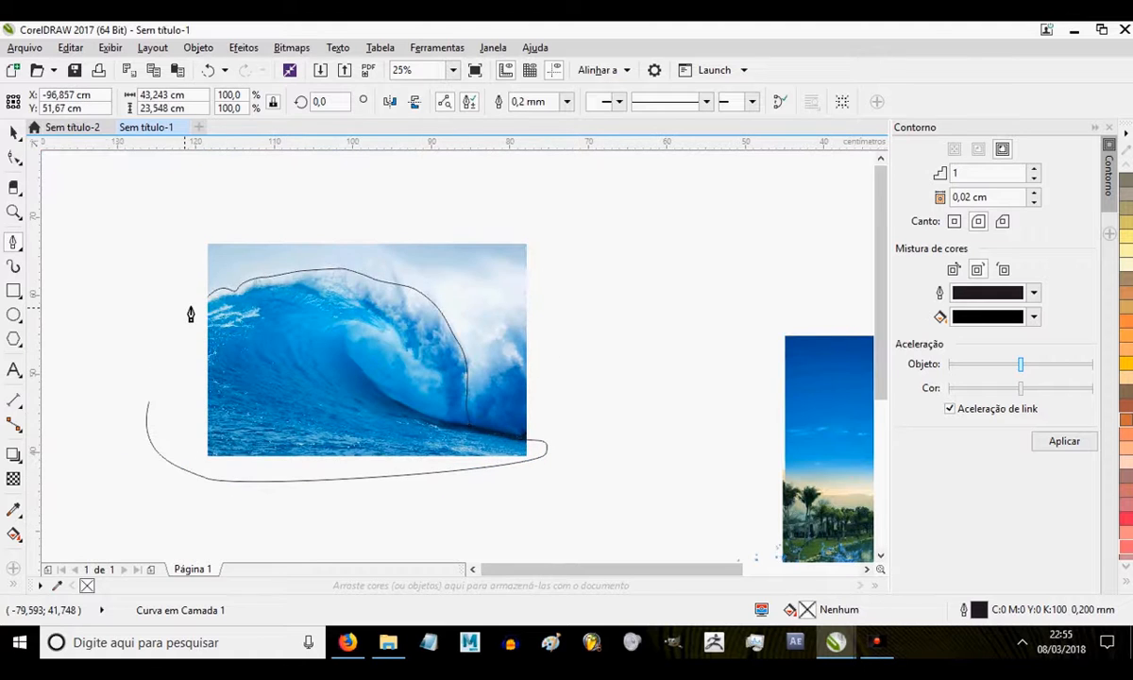
scroll(157, 318, up, 2)
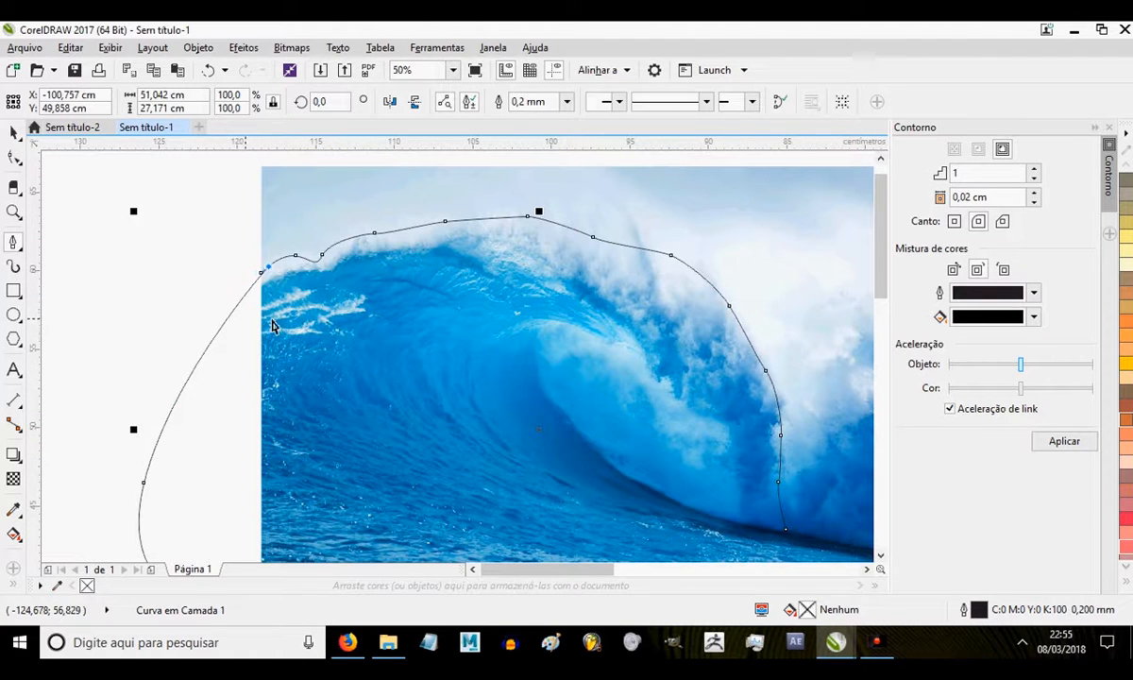
- Intersect the wave photo with the closed outline and delete the original photo and the outline, keeping only the cut-out wave
click(260, 281)
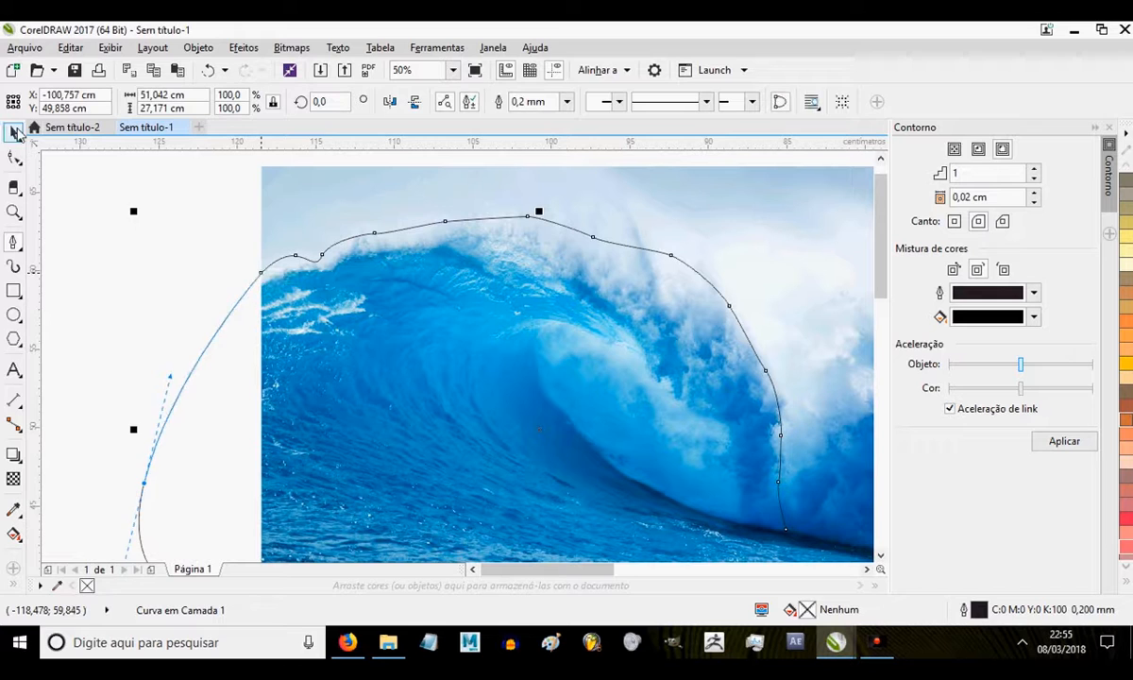
key(space)
click(524, 101)
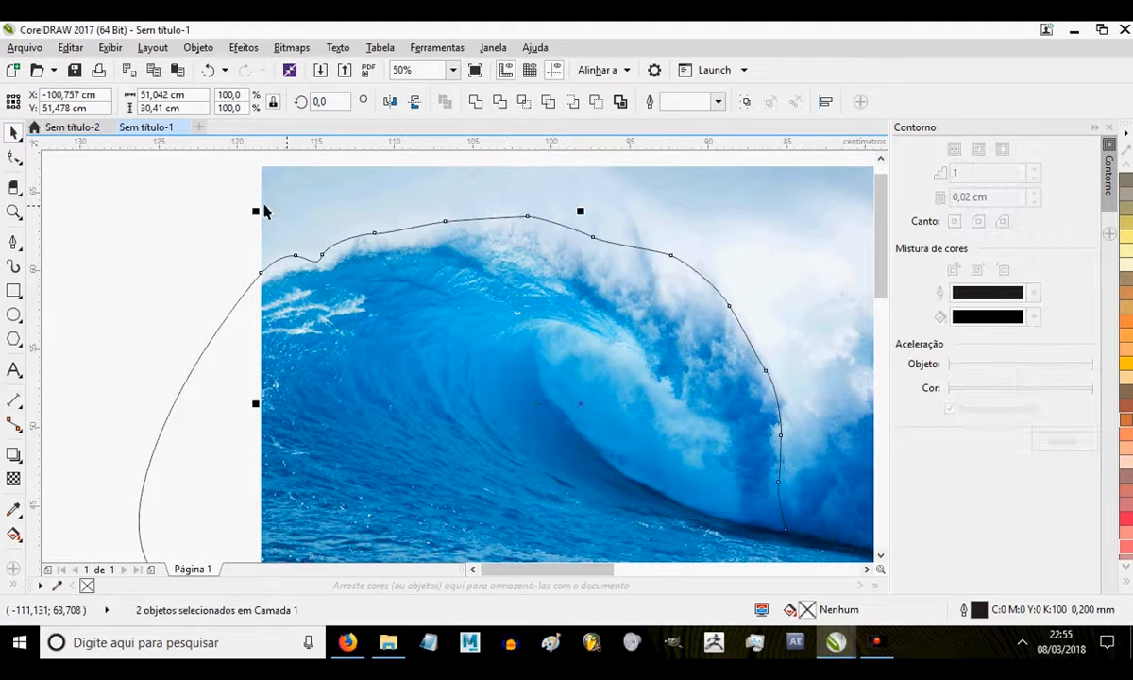
click(235, 195)
click(307, 172)
key(Delete)
click(319, 325)
key(Delete)
- Bring the cut-out wave over to the composite and set it down beside the lake and underwater photos
click(13, 240)
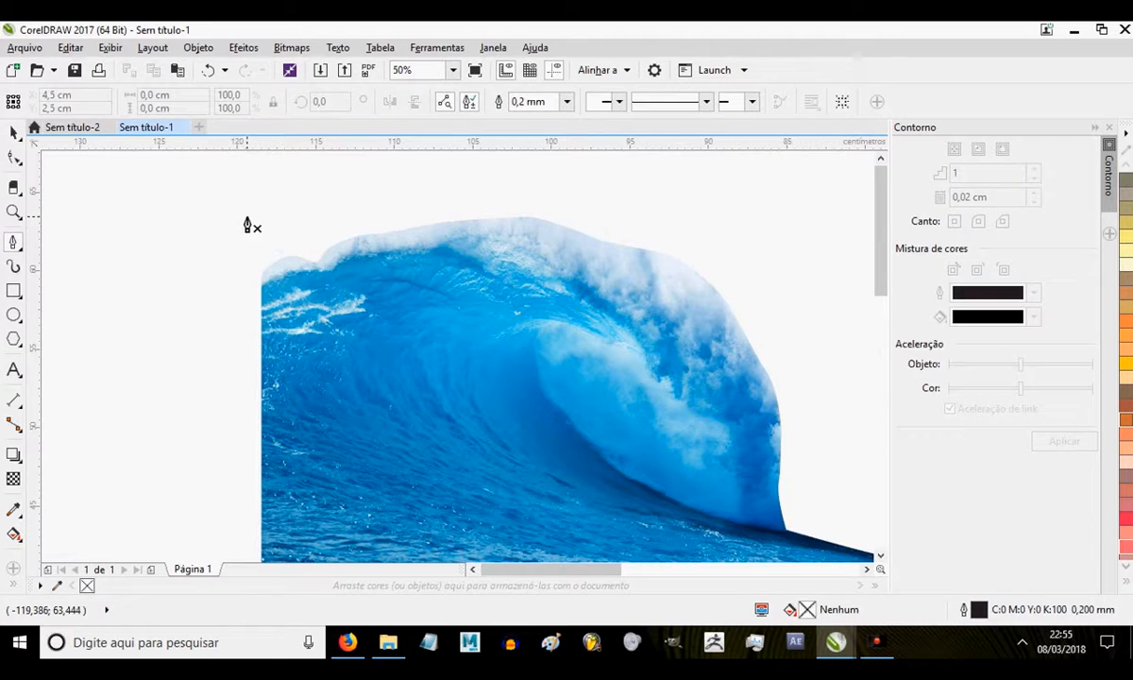
click(13, 133)
scroll(433, 290, down, 4)
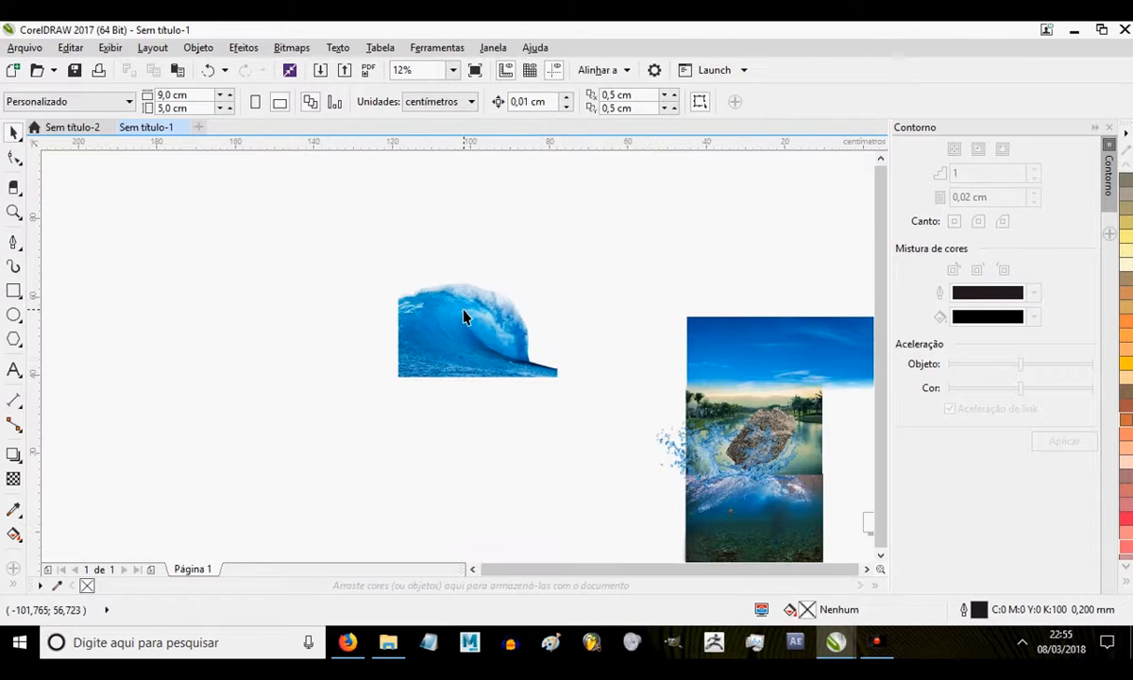
drag(433, 289, 774, 468)
scroll(515, 425, up, 3)
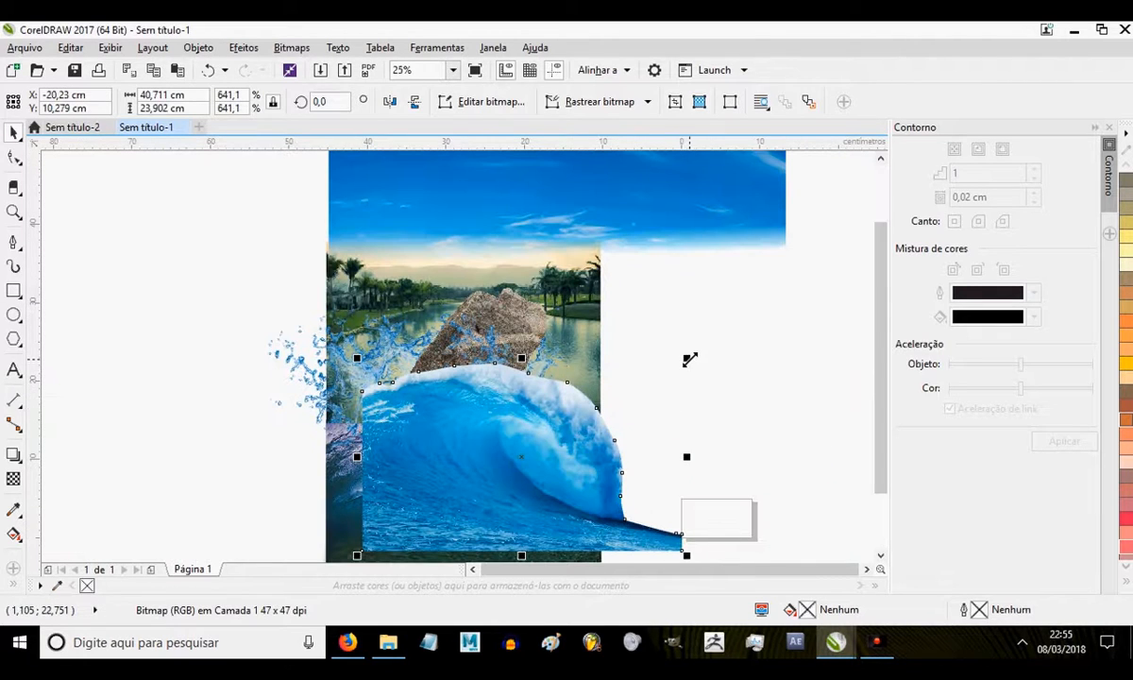
click(507, 316)
drag(570, 446, 229, 375)
- Move the rock and the water splashes off the lake photo to the empty areas on either side of the composite
drag(498, 338, 727, 326)
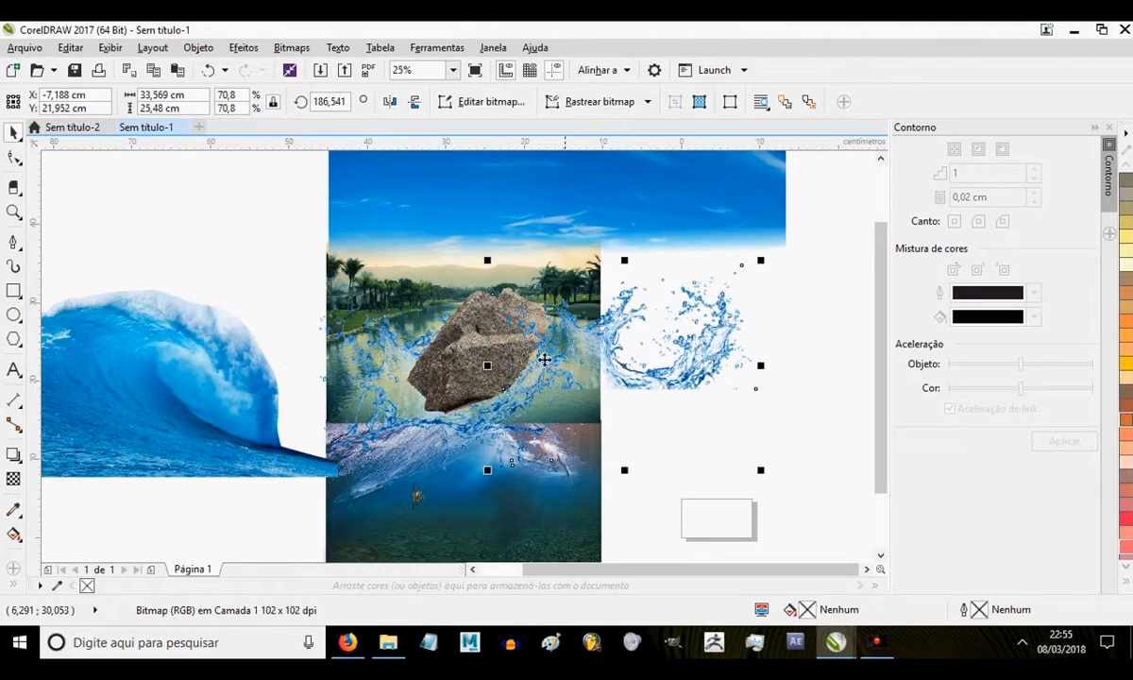
scroll(566, 331, down, 1)
drag(584, 340, 734, 274)
drag(528, 335, 387, 217)
drag(524, 375, 373, 276)
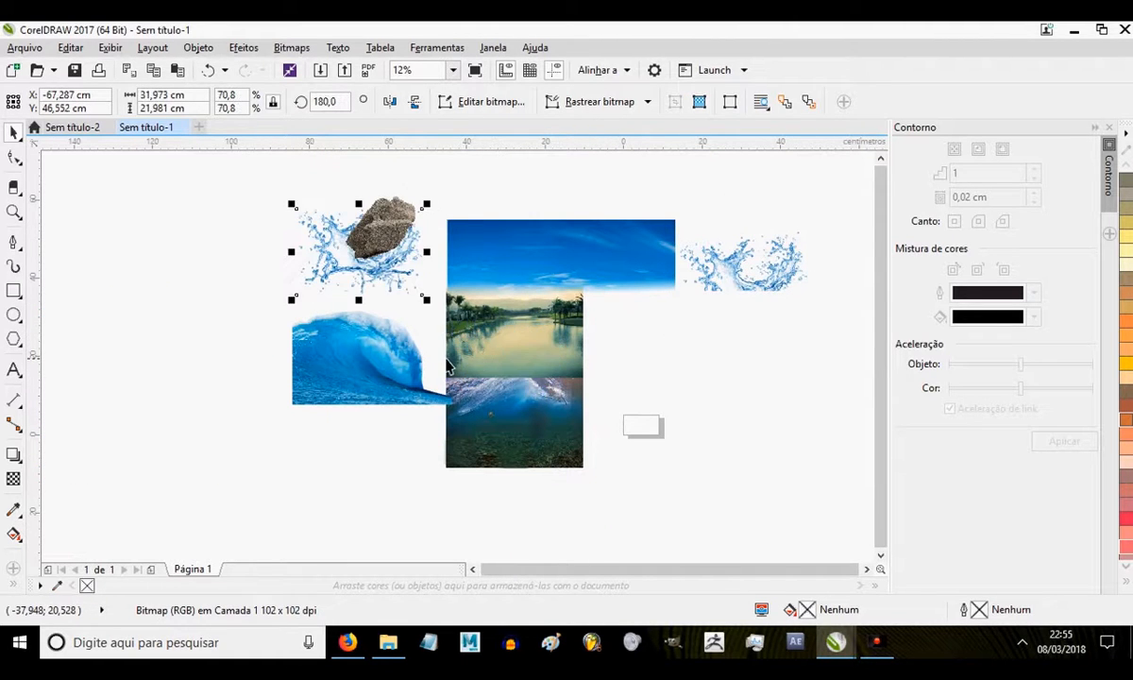
- Place the cut-out wave over the seam between the lake and underwater photos, aligned with the composite's side edge
drag(340, 330, 440, 339)
mouse_move(502, 361)
mouse_down()
mouse_move(528, 366)
mouse_move(510, 369)
mouse_up()
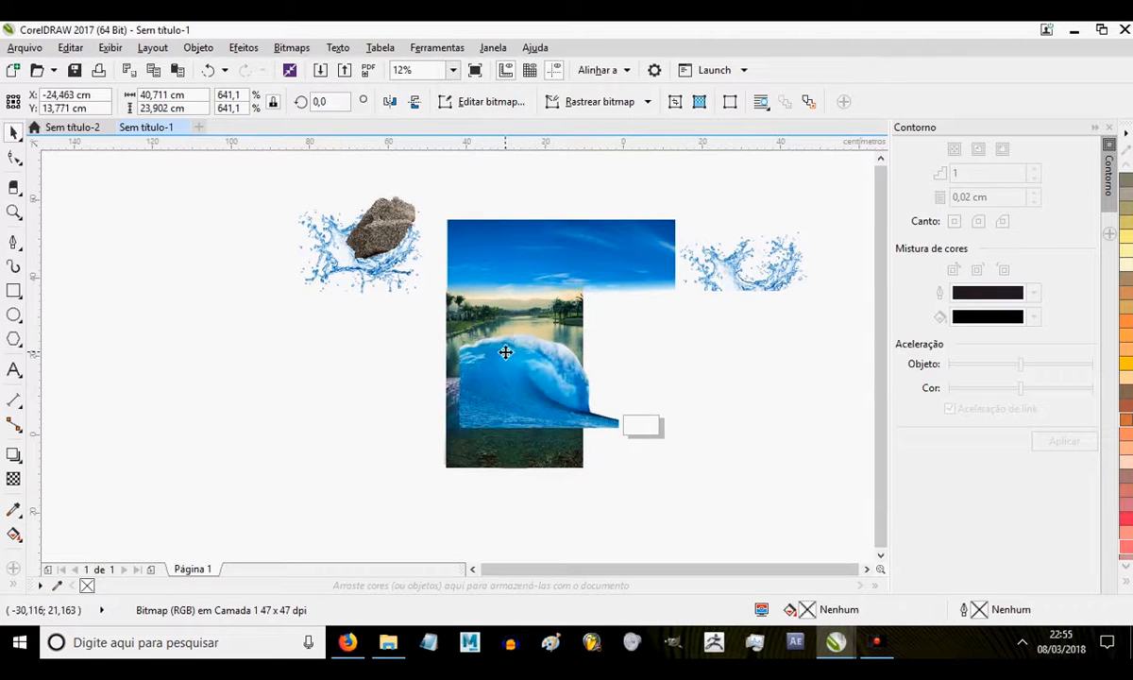
scroll(511, 367, up, 2)
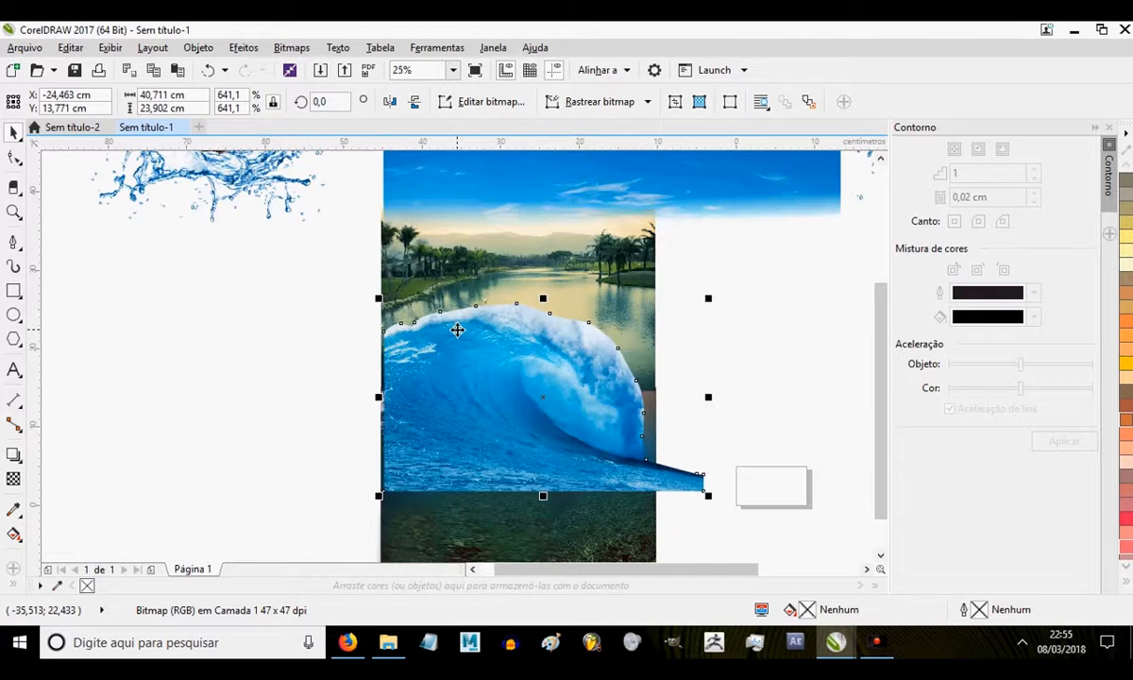
scroll(570, 360, up, 2)
scroll(562, 358, down, 2)
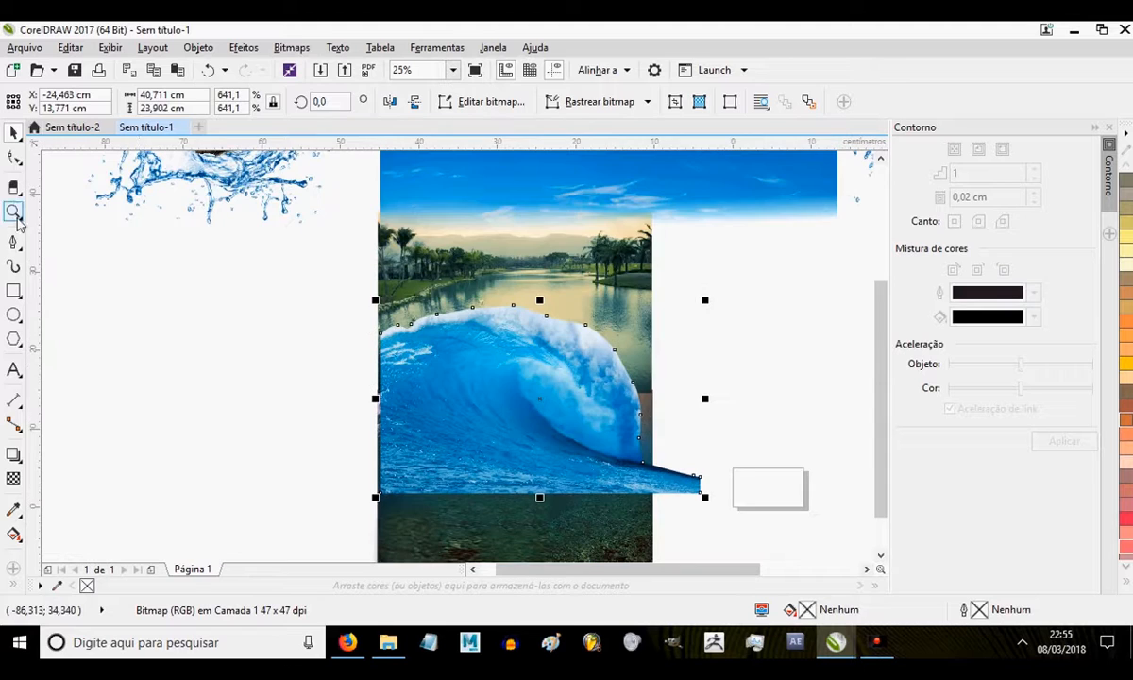
click(13, 242)
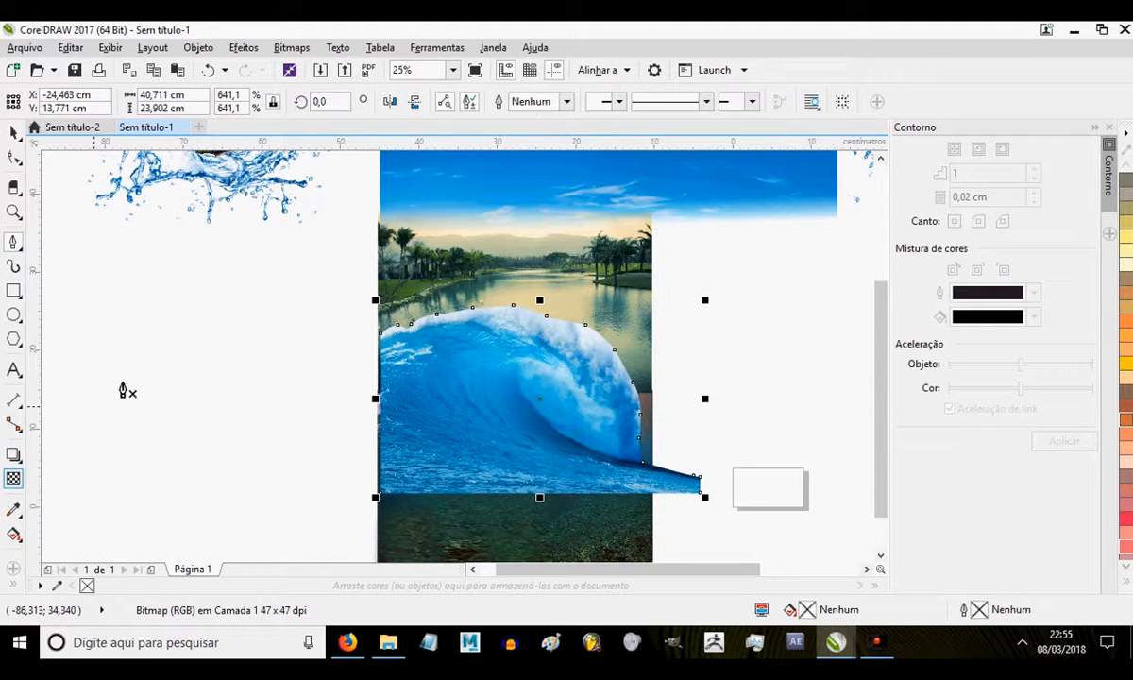
click(12, 137)
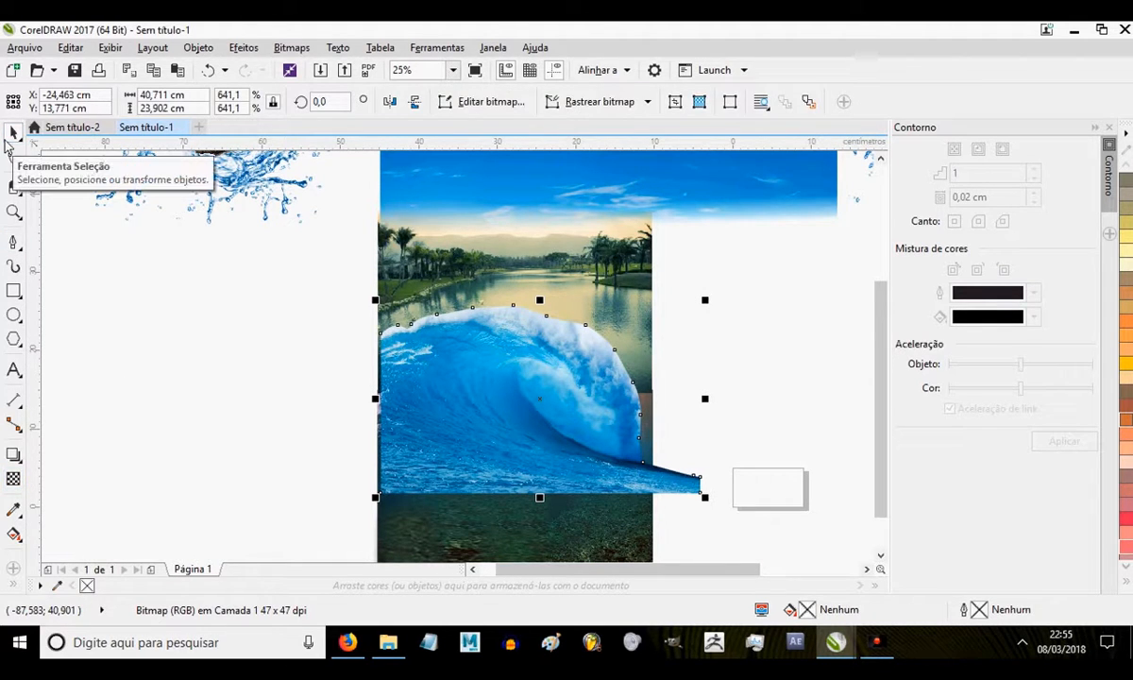
- Recolour the wave to teal with a Hue/Saturation/Lightness adjustment of hue -15 and saturation -28
key(ctrl+shift+u)
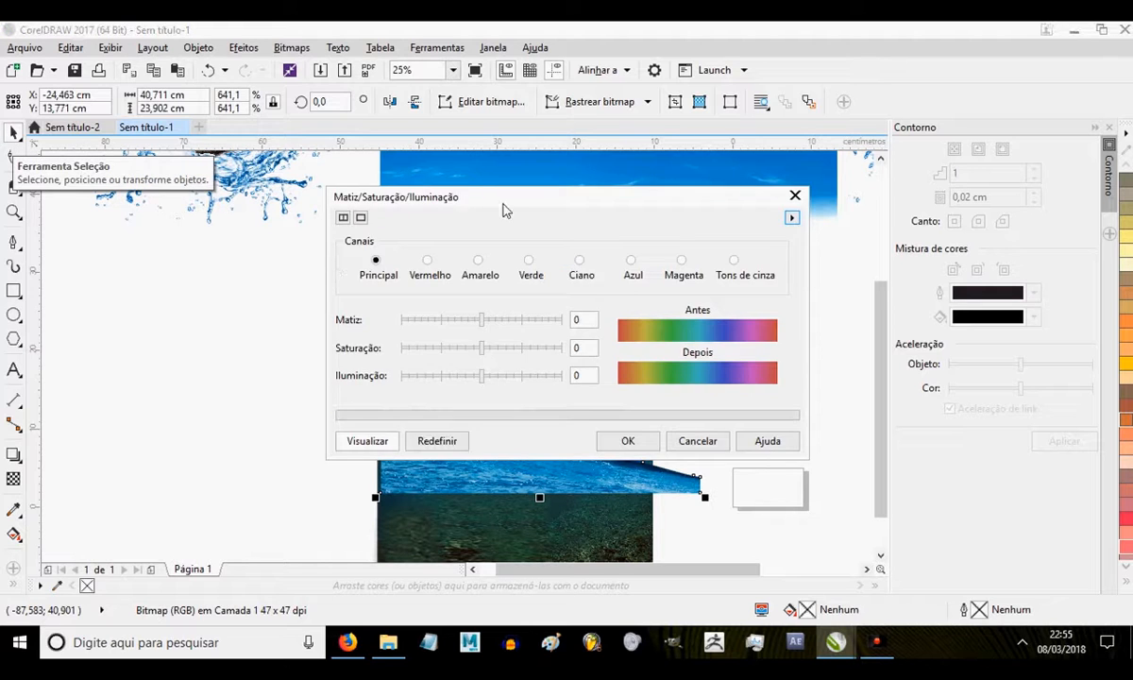
drag(503, 209, 821, 110)
mouse_move(795, 247)
mouse_down()
mouse_move(780, 254)
mouse_move(776, 223)
mouse_move(795, 228)
mouse_up()
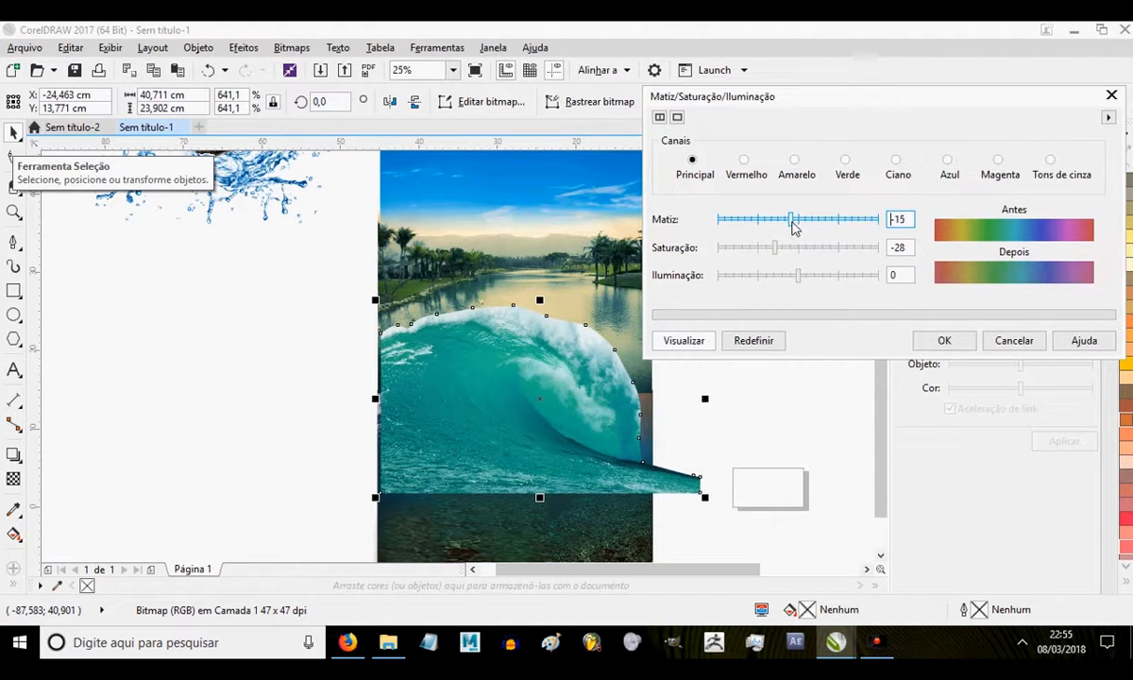
click(947, 343)
- Reposition the recoloured wave slightly lower over the lake and underwater photos, a little past the composite's side edge
drag(507, 343, 380, 383)
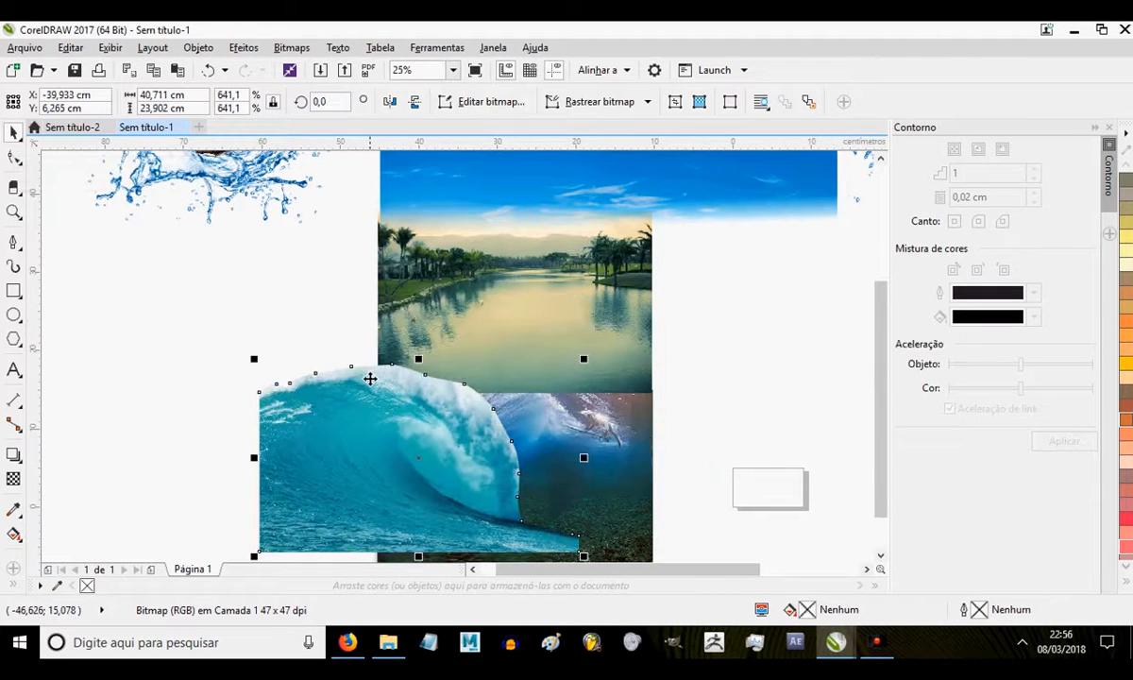
drag(384, 430, 508, 354)
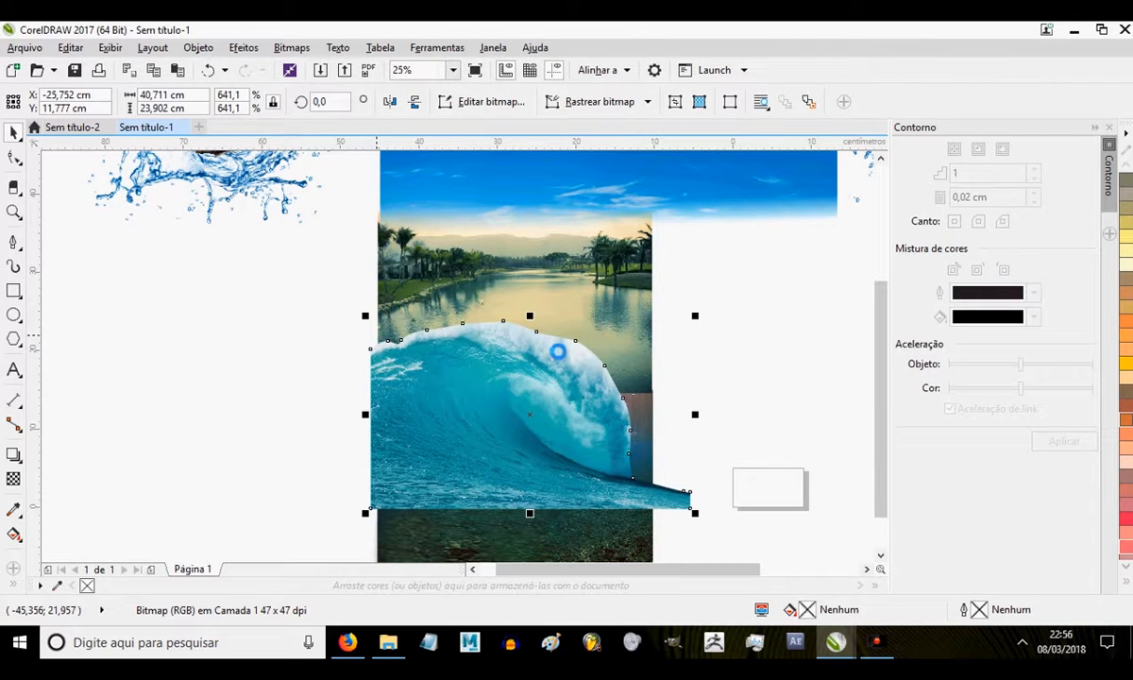
key(Delete)
scroll(542, 350, up, 1)
key(ctrl+z)
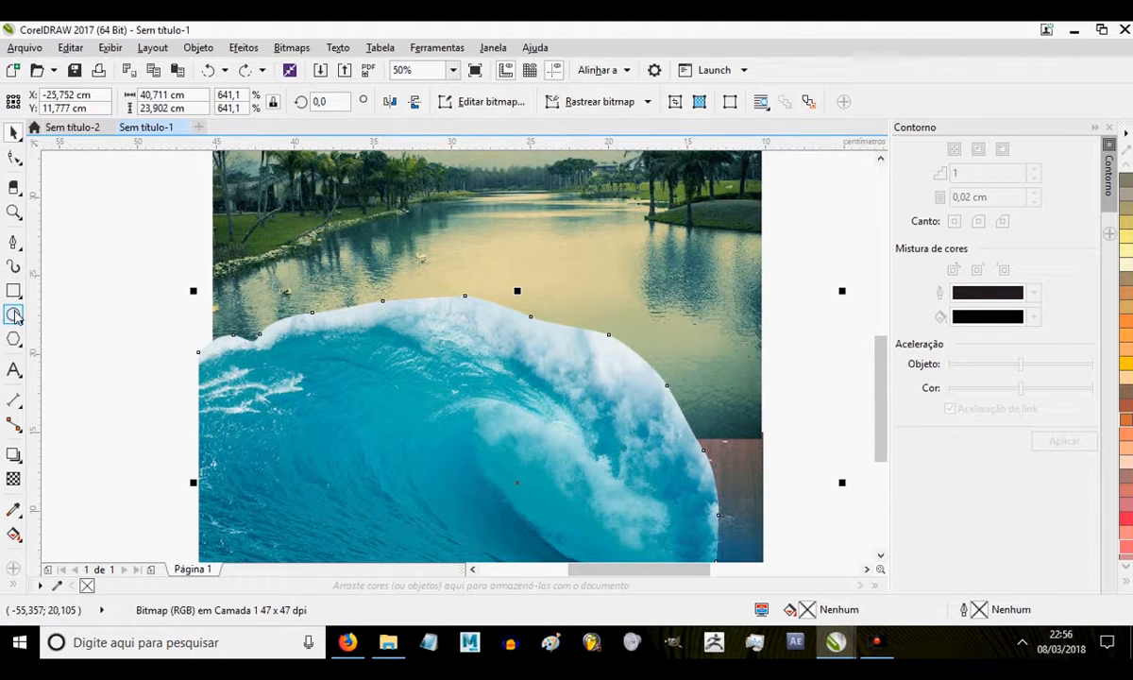
- Draw a closed Pen tool shape about 33.6 by 12.2 cm along the wave's crest, covering the foam edge and the breaking front
click(13, 242)
click(212, 358)
drag(213, 305, 352, 277)
drag(453, 276, 535, 294)
drag(607, 303, 688, 356)
drag(712, 416, 719, 440)
click(705, 462)
drag(617, 392, 607, 368)
drag(581, 345, 479, 301)
mouse_move(403, 299)
mouse_down()
mouse_move(285, 319)
mouse_move(244, 347)
mouse_up()
click(217, 358)
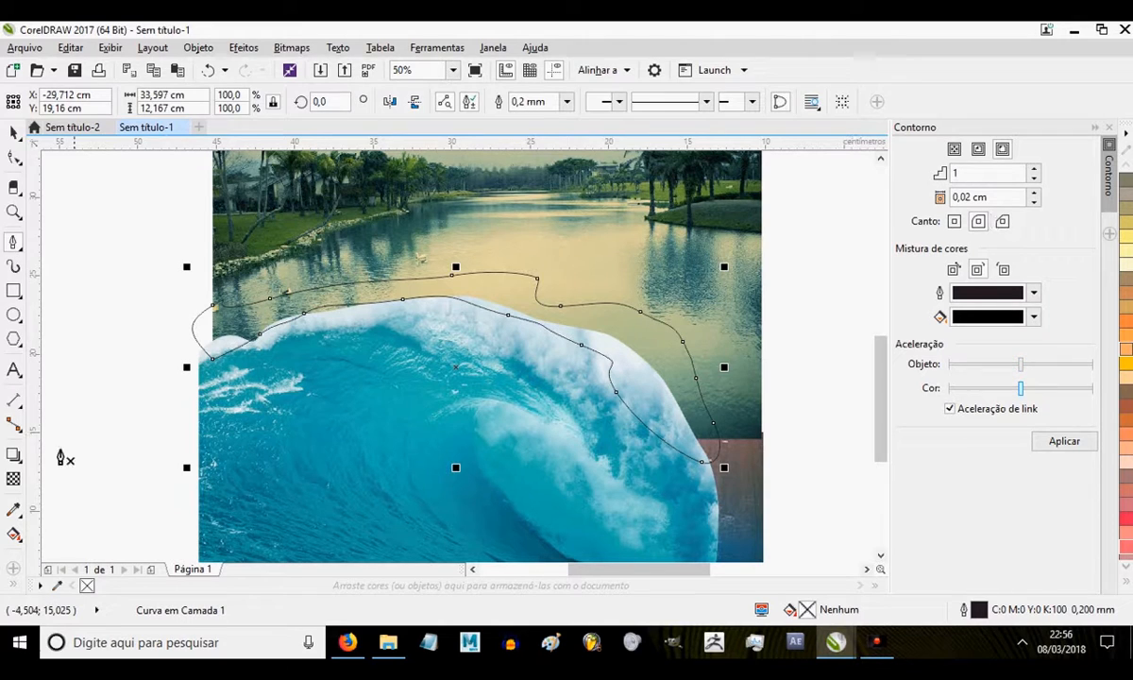
- Fill the crest shape with the light blue (R193 G236 B235) sampled from the wave's foam and remove its outline
click(14, 508)
click(568, 426)
click(335, 269)
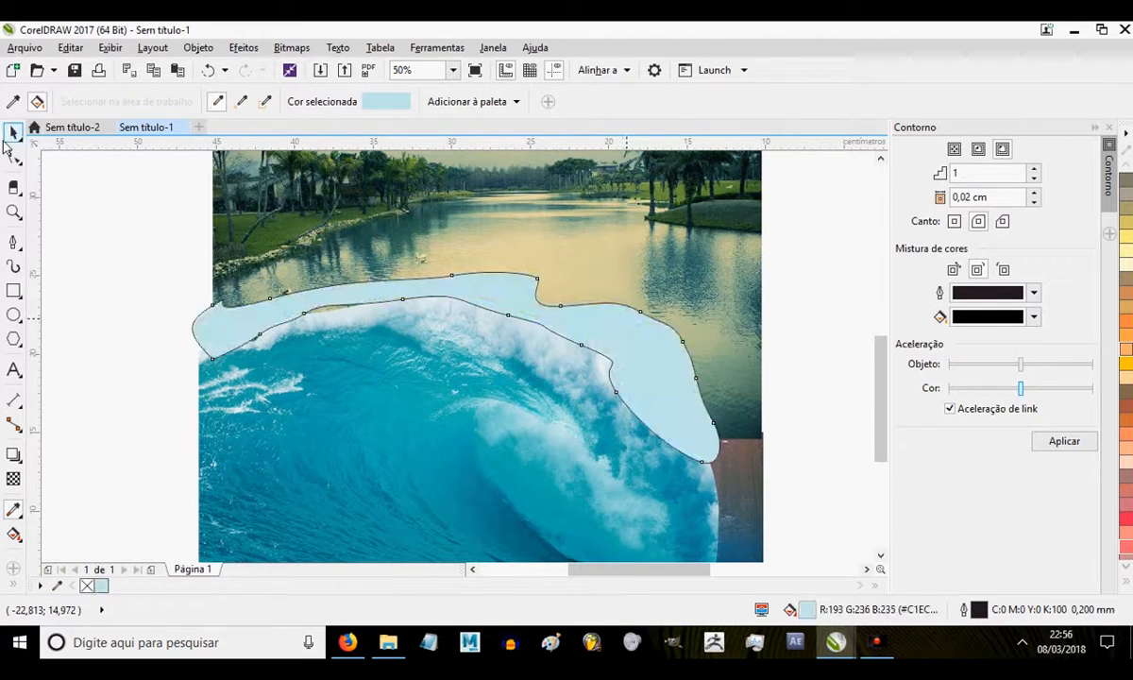
key(space)
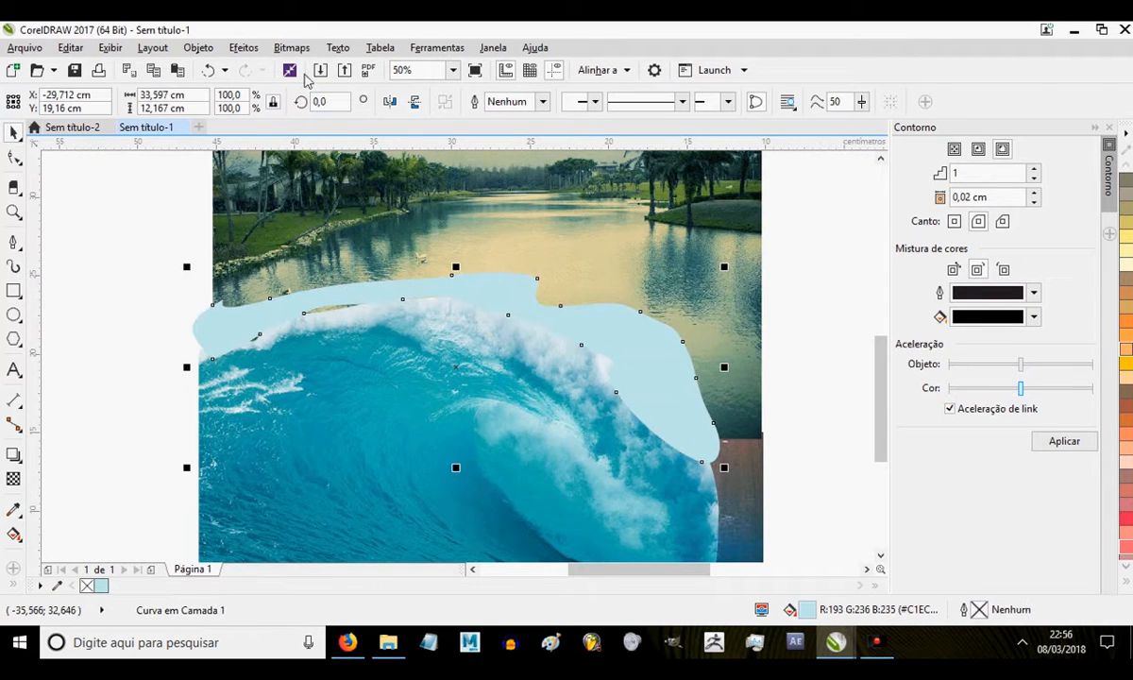
- Pull a node on the crest shape's lower edge down onto the wave and convert the shape to a bitmap
key(F10)
drag(305, 314, 311, 325)
click(14, 132)
click(291, 47)
click(619, 323)
click(520, 418)
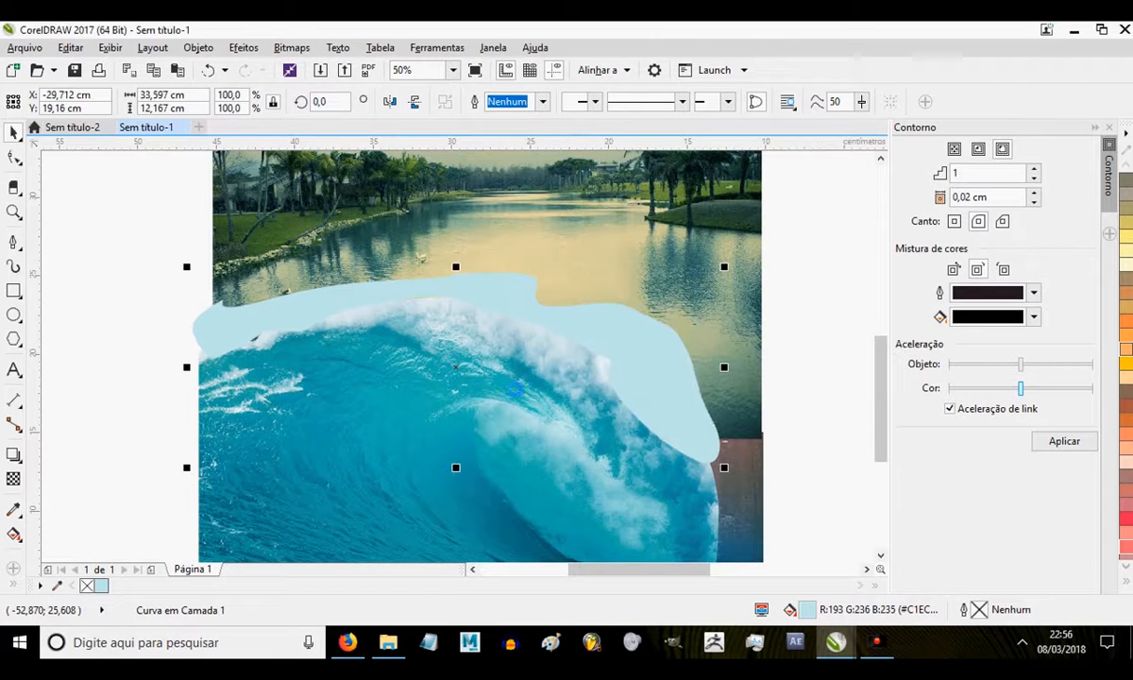
- Apply a Gaussian blur with a radius of 24.5 pixels to the light blue crest bitmap
click(293, 48)
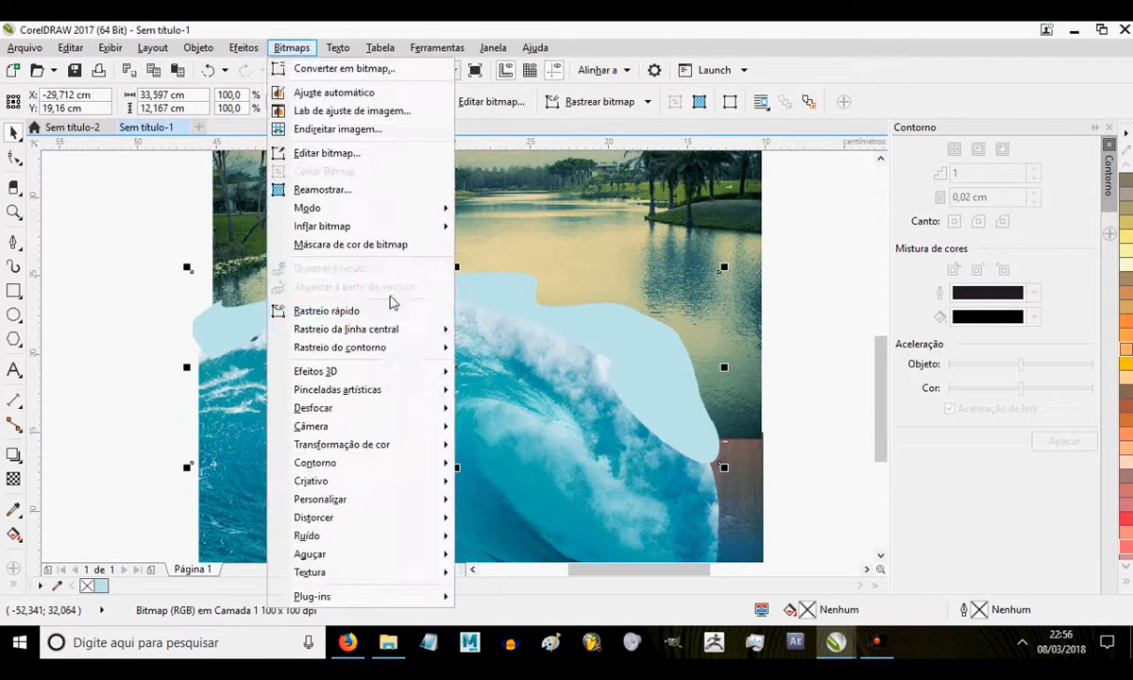
mouse_move(443, 407)
click(489, 429)
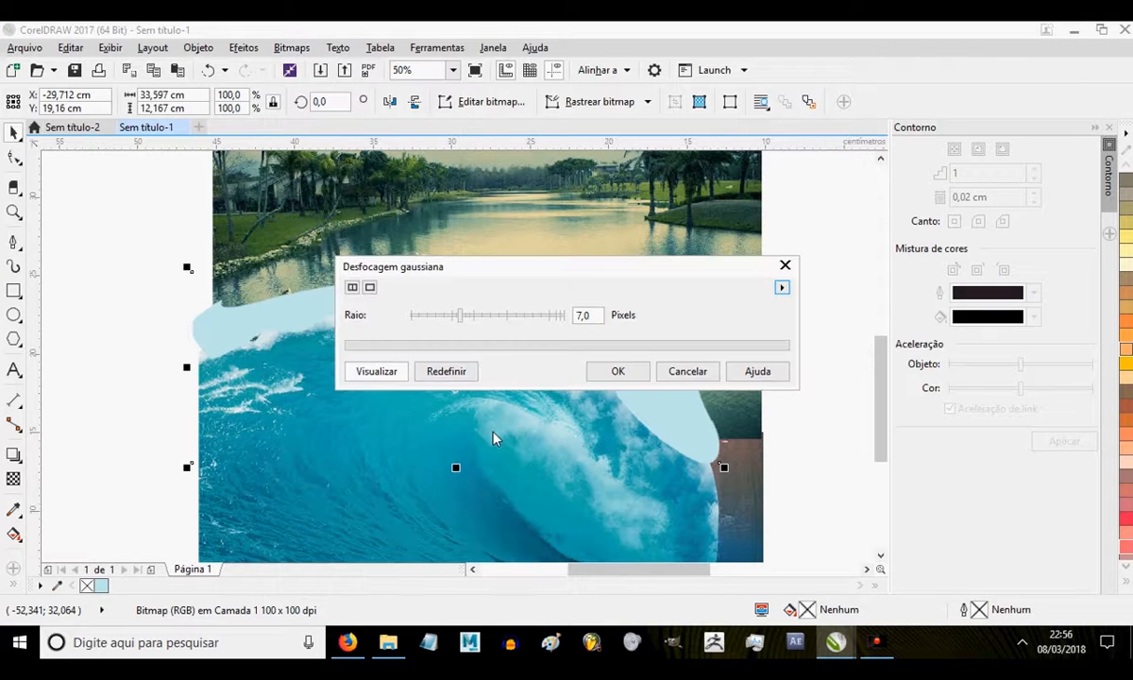
click(488, 317)
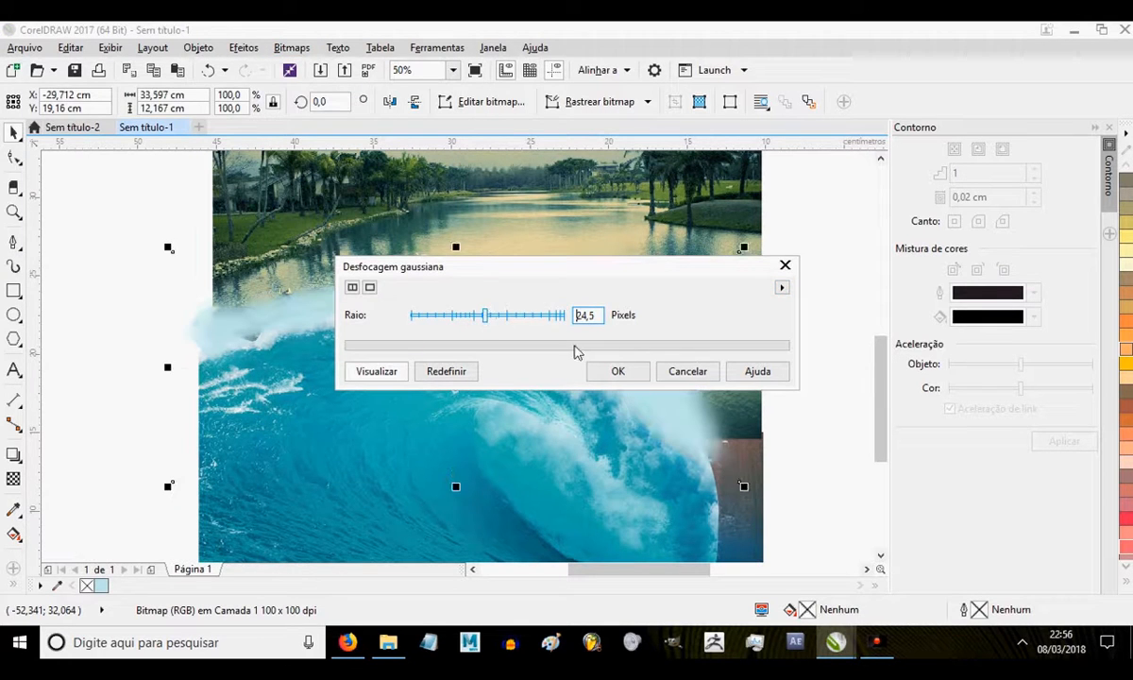
click(618, 371)
- Stretch the blurred foam bitmap vertically to 134.6% and position it over the wave's crest
mouse_move(503, 295)
mouse_down()
mouse_move(493, 308)
mouse_move(524, 285)
mouse_up()
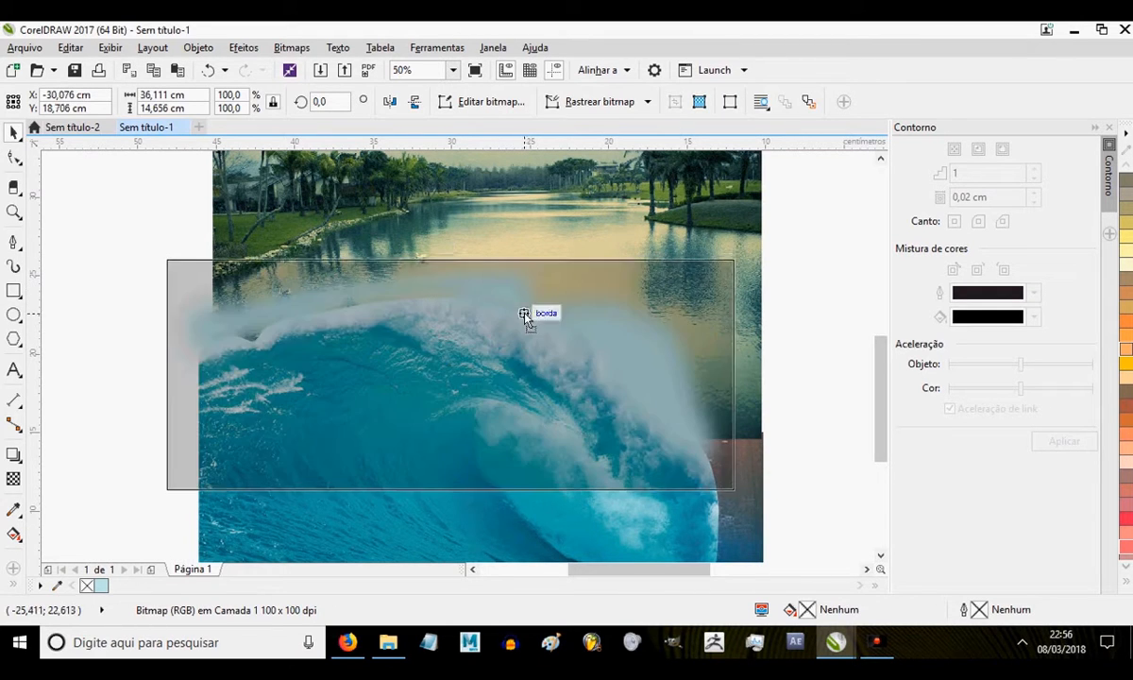
drag(449, 247, 493, 284)
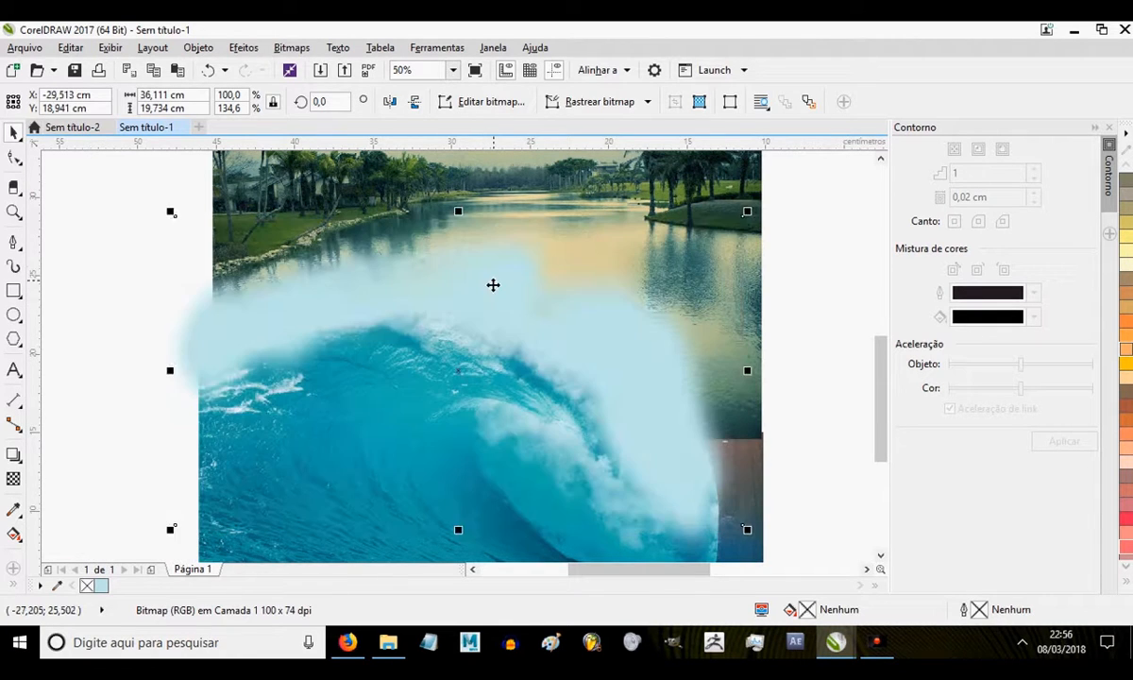
scroll(488, 279, down, 5)
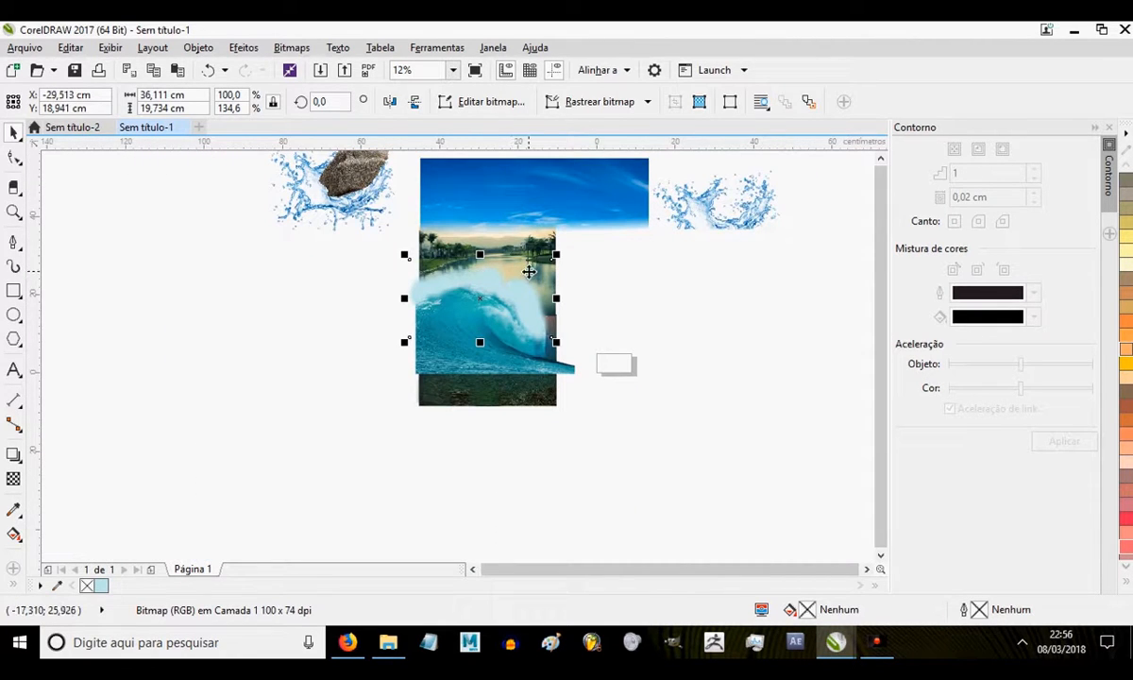
drag(601, 241, 335, 454)
key(ctrl+g)
drag(472, 294, 529, 314)
drag(608, 244, 490, 323)
key(ctrl+z)
drag(663, 397, 367, 248)
drag(656, 254, 377, 270)
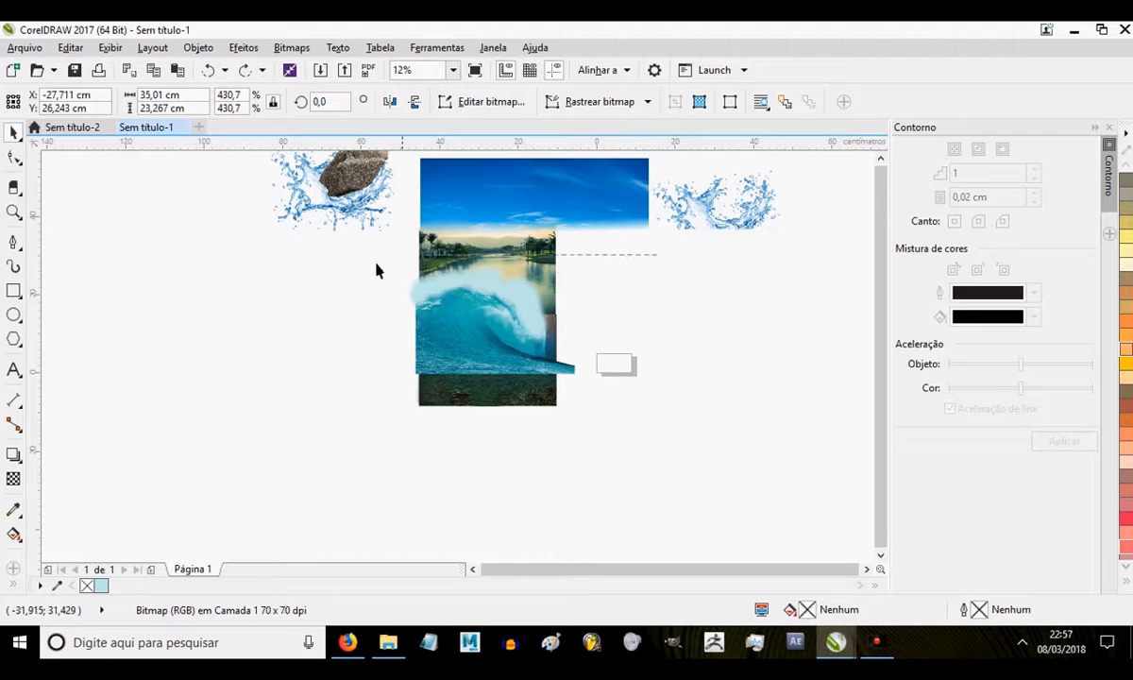
drag(312, 393, 312, 392)
click(461, 304)
drag(461, 304, 369, 309)
key(ctrl+z)
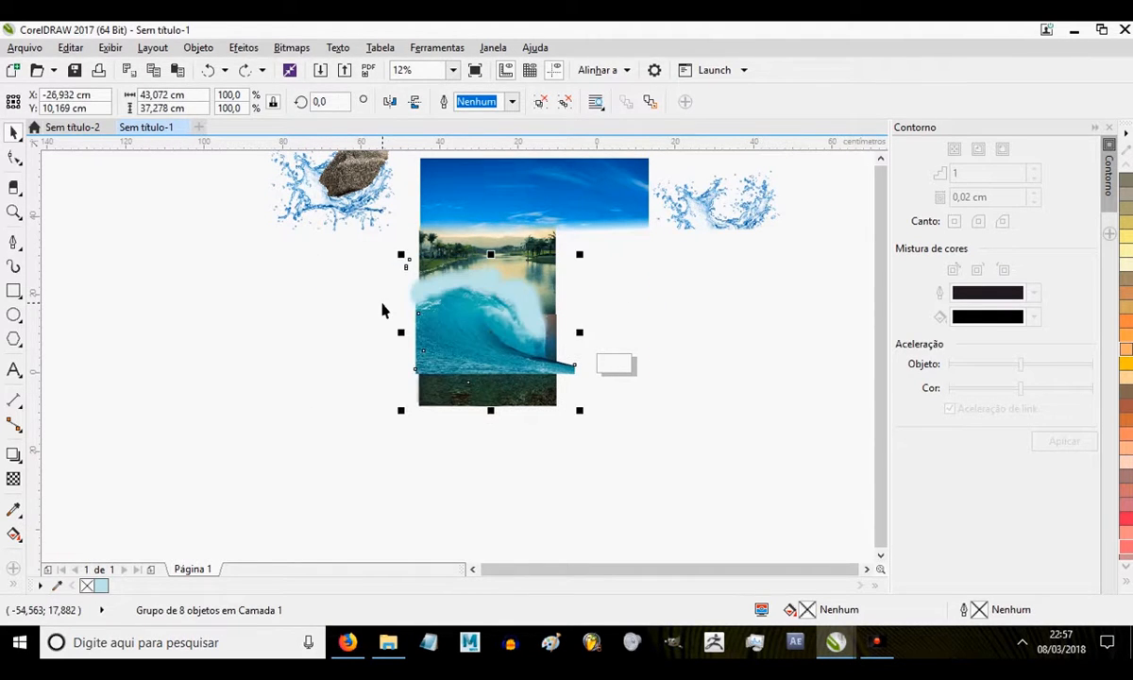
key(ctrl+u)
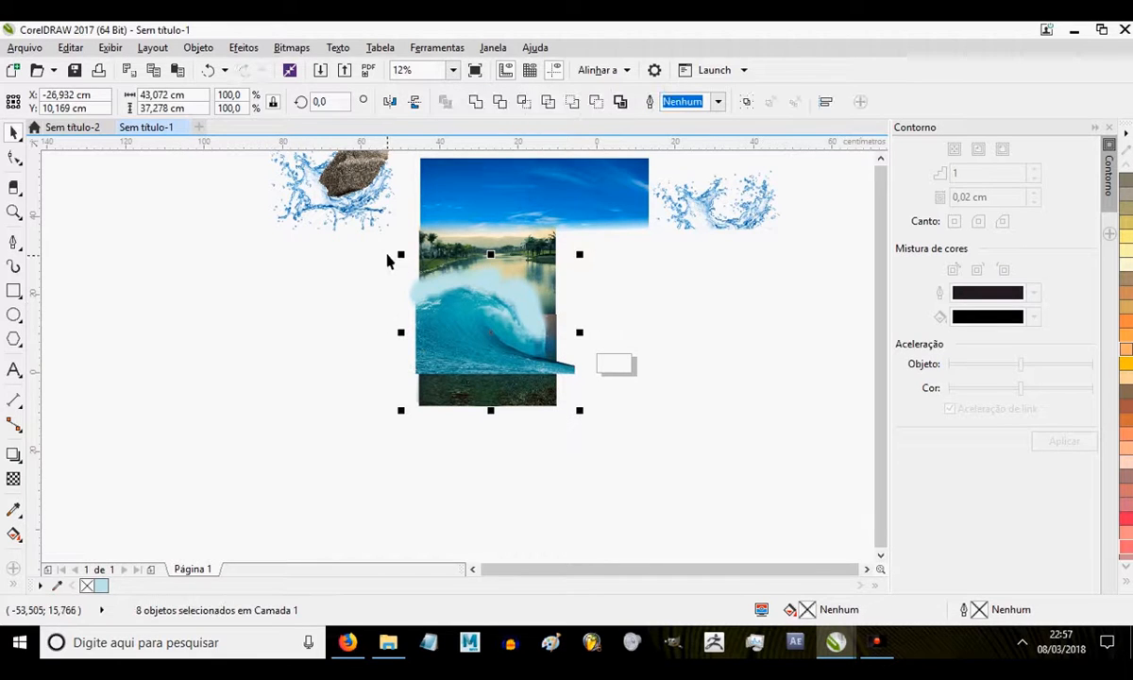
- Select the wave together with its foam pieces and move them out beside the composite
drag(583, 337, 627, 399)
drag(463, 298, 324, 287)
scroll(391, 310, up, 1)
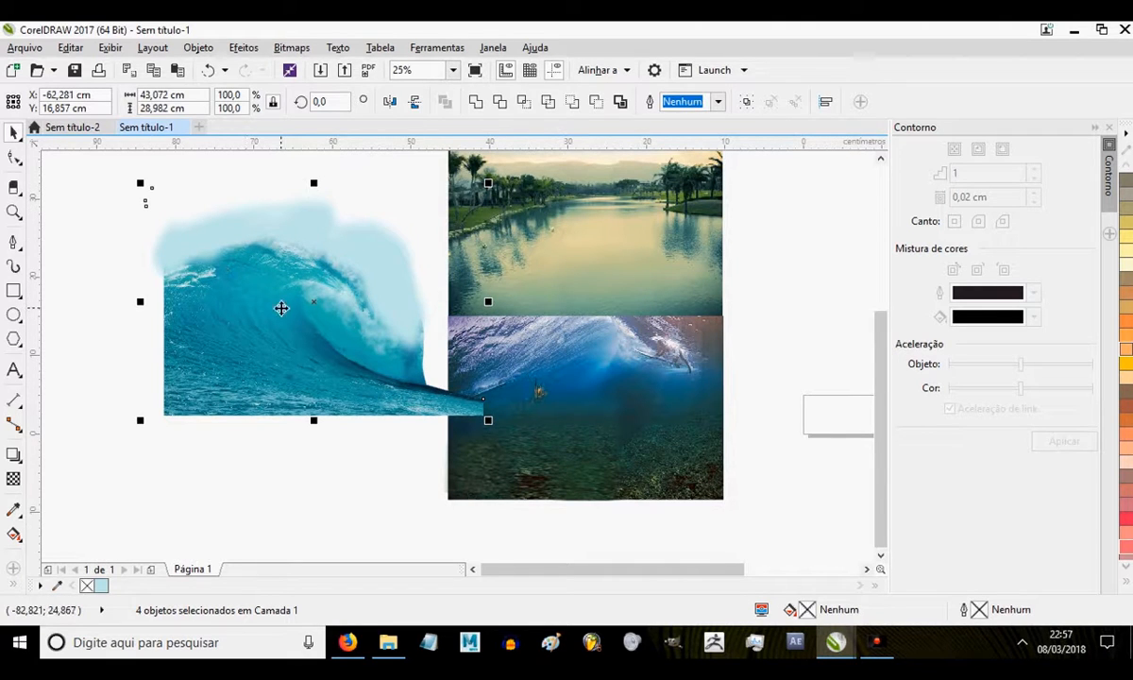
- Draw a rectangle about 35 by 17.2 cm across the full width of the lake photo, resting on its lower edge
click(13, 289)
drag(450, 314, 723, 181)
click(13, 133)
- PowerClip the wave and its foam pieces inside the rectangle over the lake
drag(189, 217, 219, 257)
drag(115, 220, 536, 493)
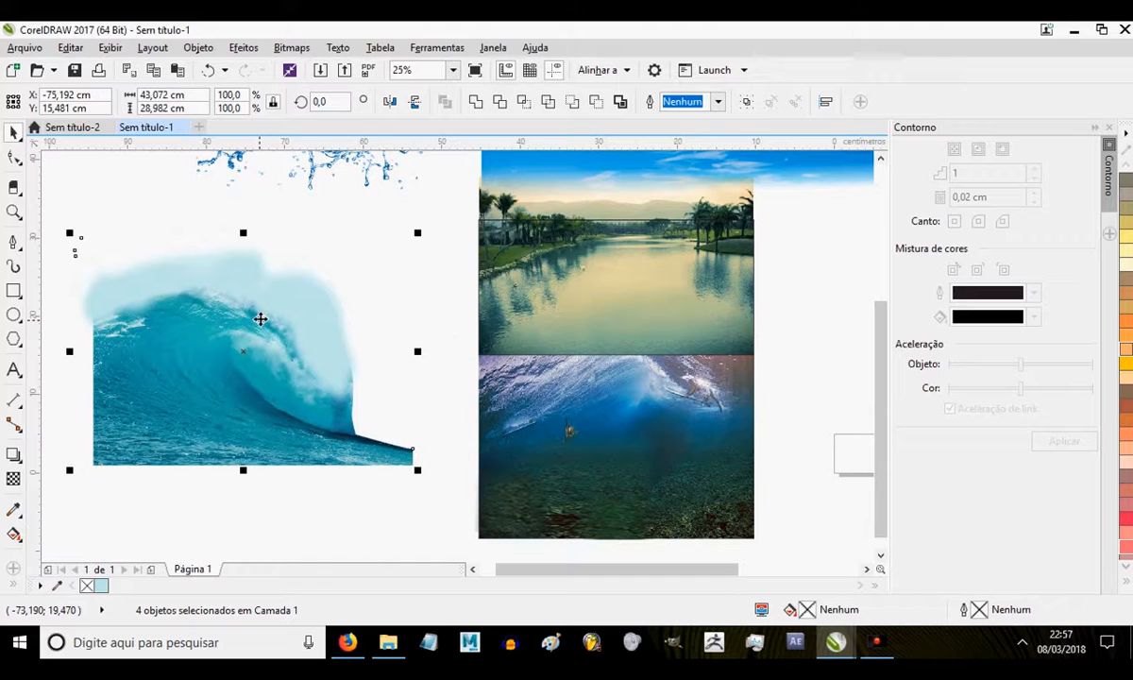
right_click(262, 254)
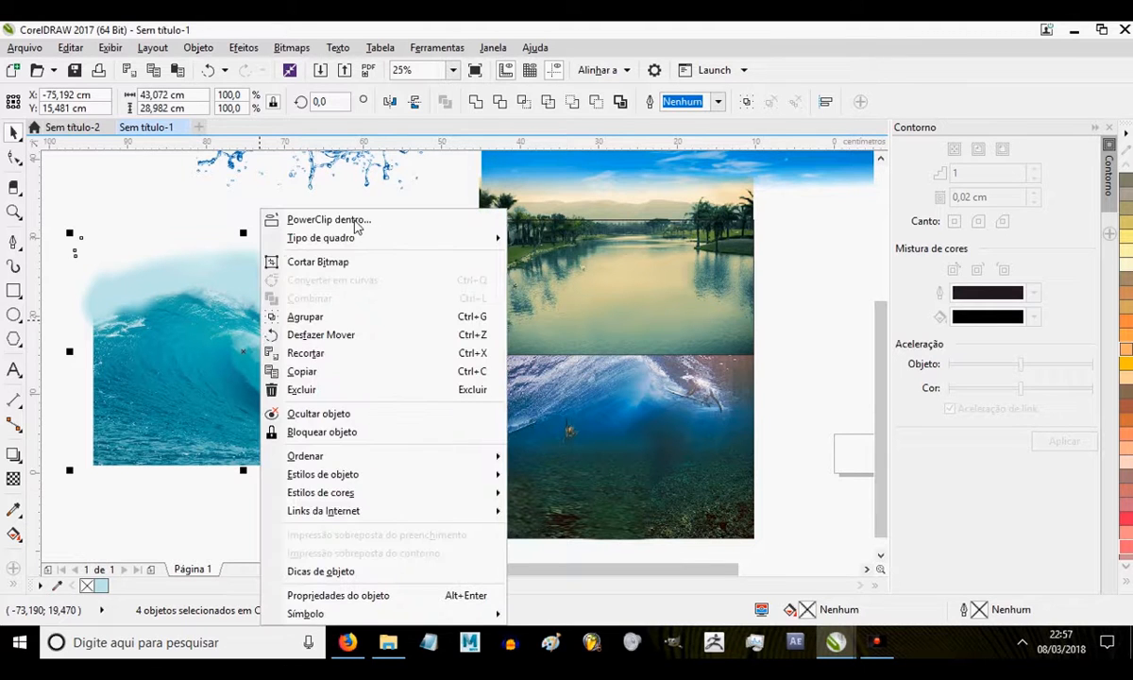
click(356, 221)
click(609, 242)
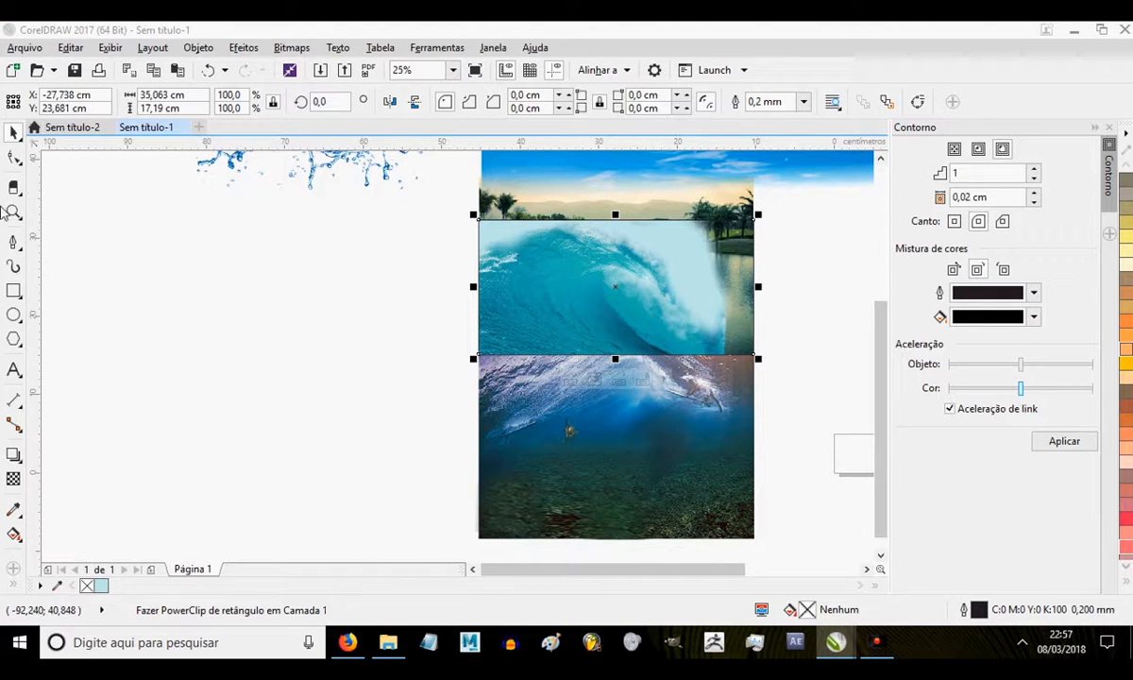
- Convert the PowerClip rectangle around the wave to curves for node editing
click(13, 158)
drag(729, 206, 272, 331)
key(ctrl+q)
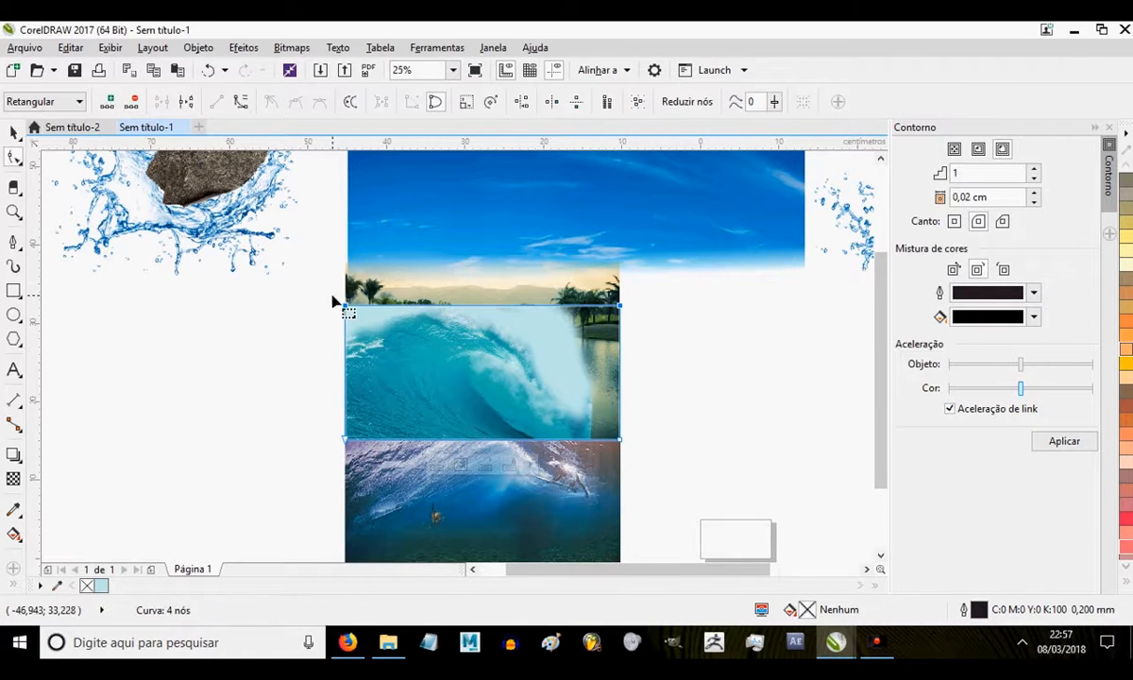
- Raise the top edge of the wave's PowerClip frame to about 27.7 cm tall and remove the frame's outline
drag(344, 305, 349, 225)
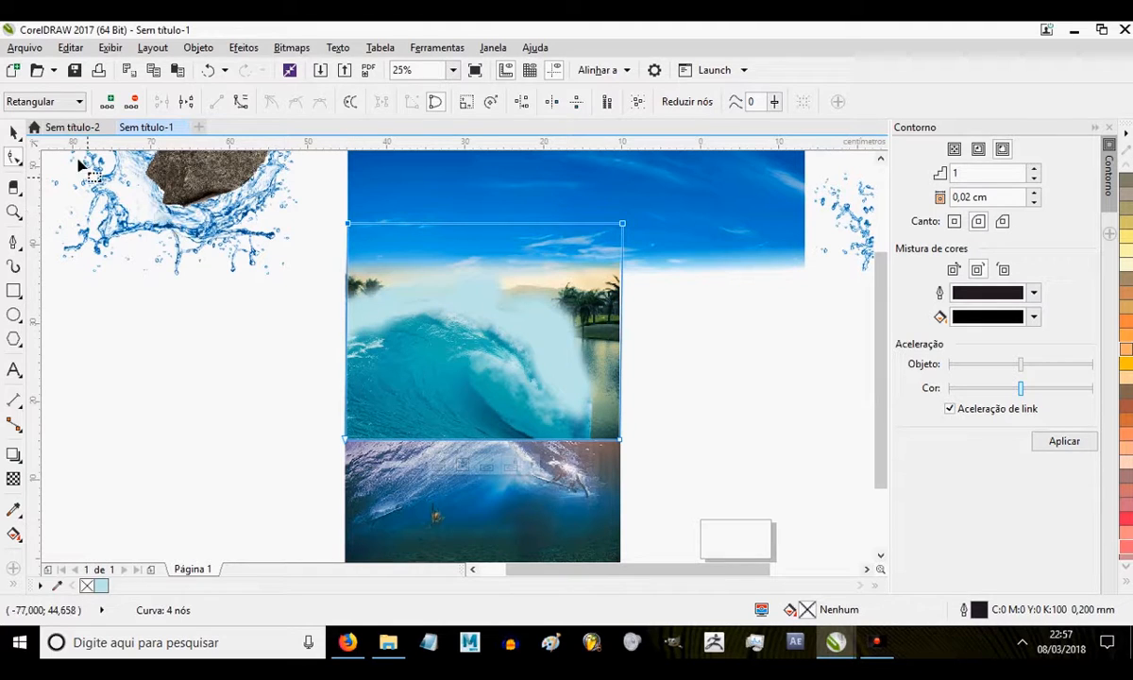
click(15, 134)
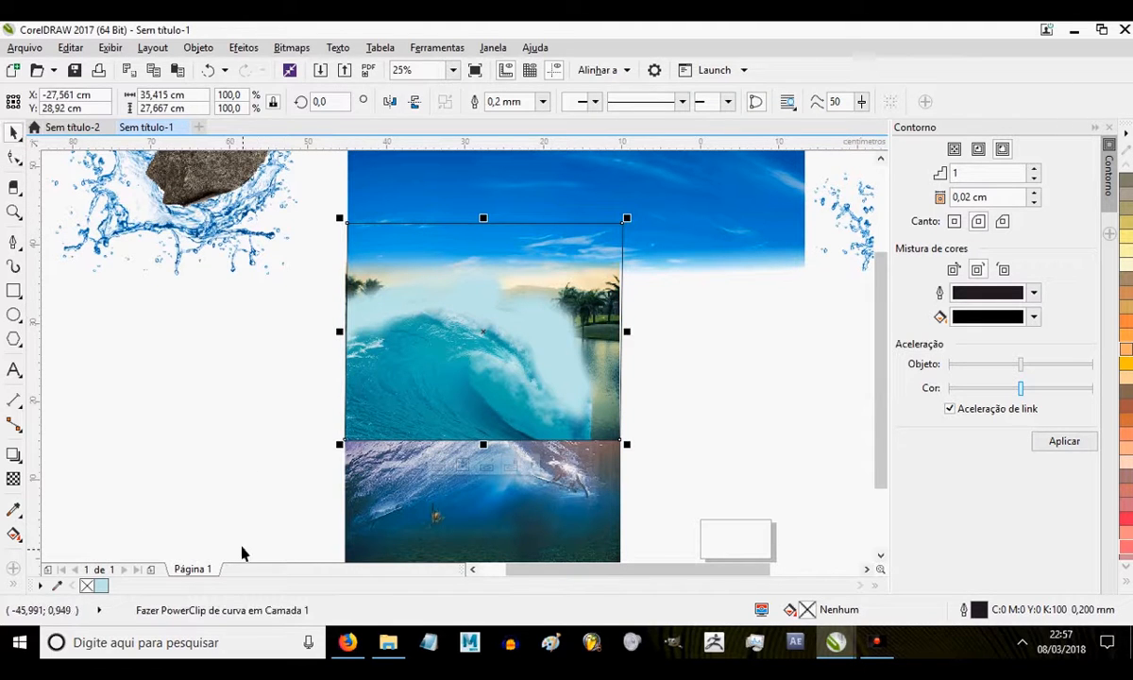
drag(501, 410, 496, 453)
click(516, 436)
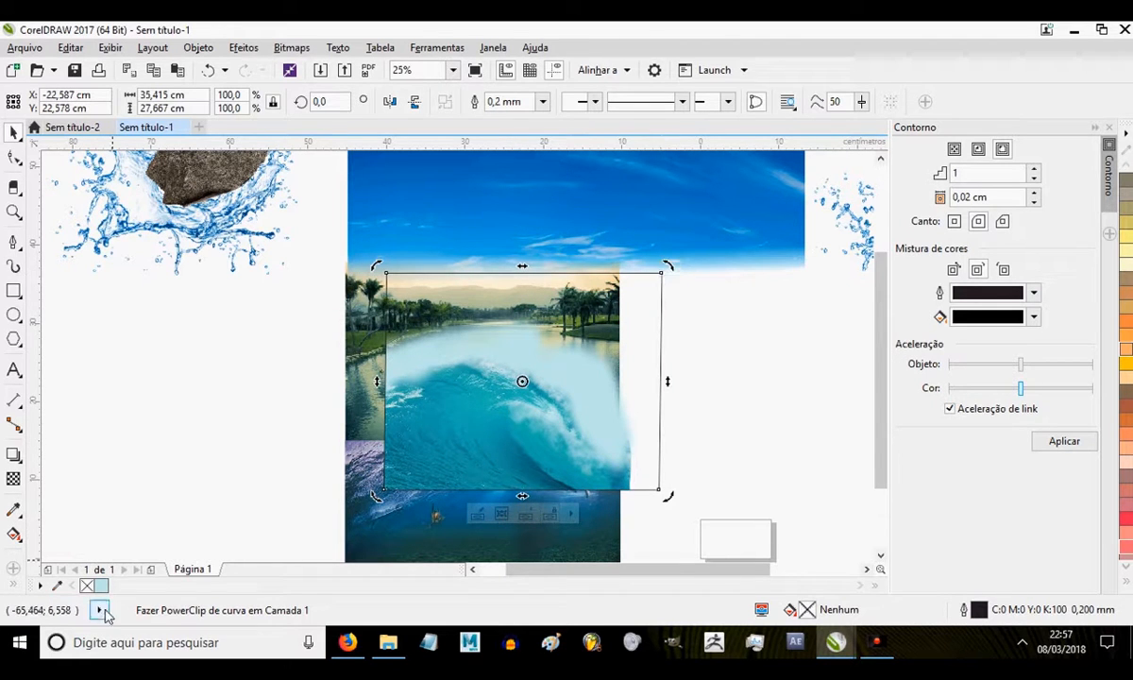
right_click(87, 585)
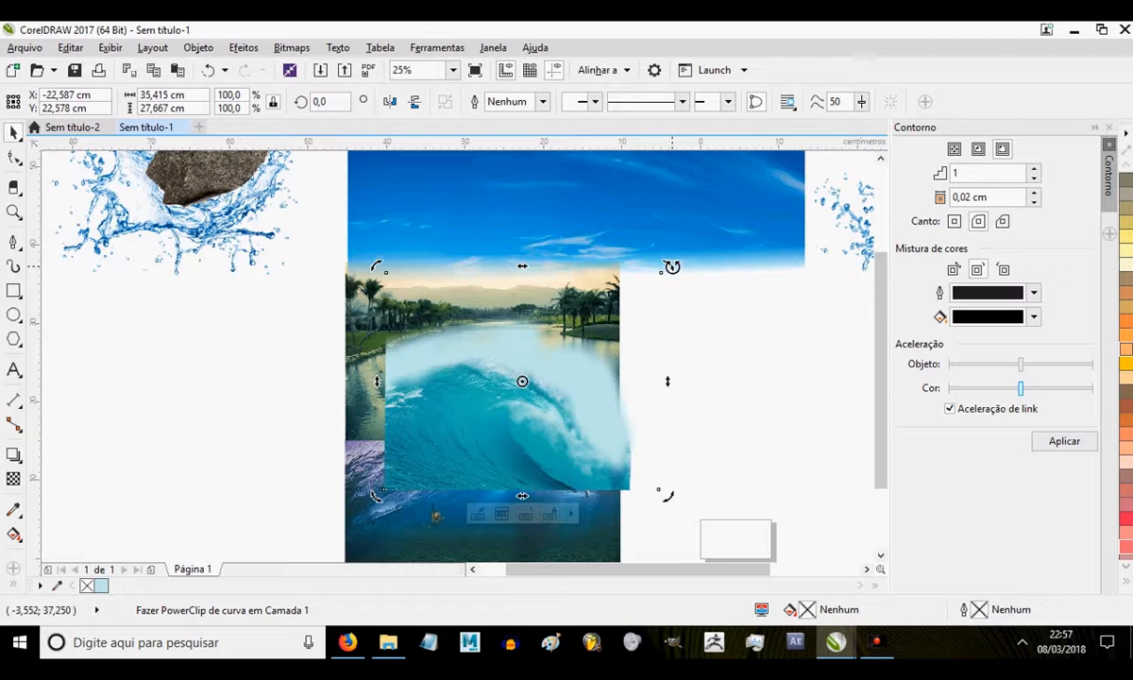
- Rotate the clipped wave to about 350° over the lake
drag(541, 358, 471, 477)
click(13, 478)
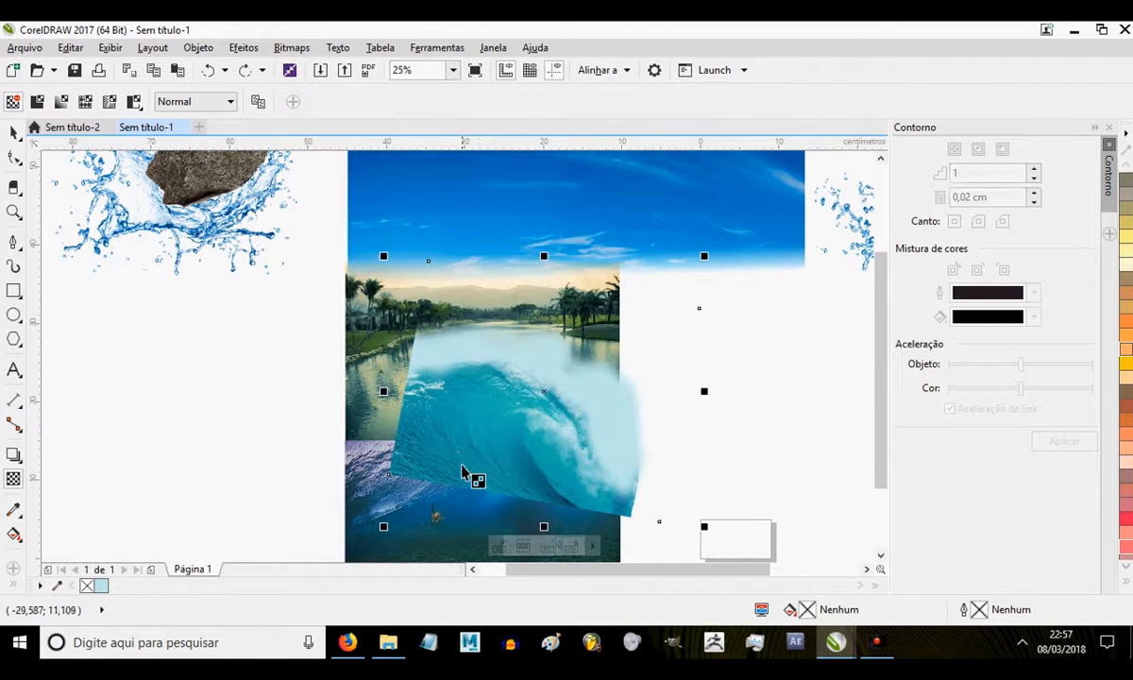
click(13, 132)
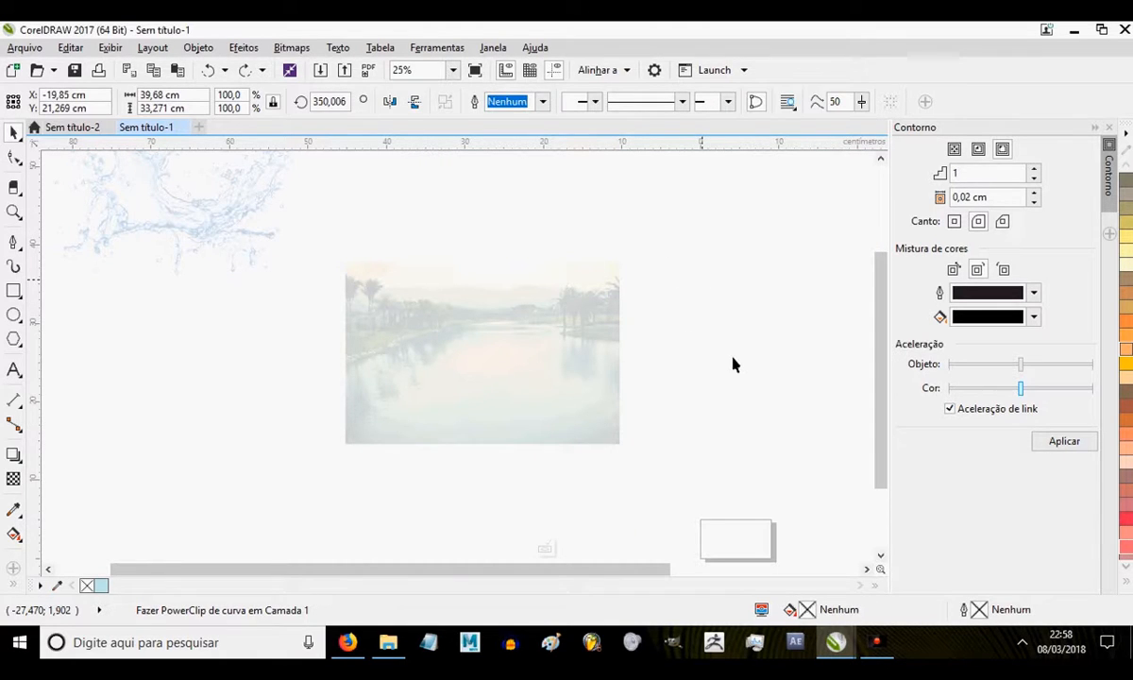
click(514, 377)
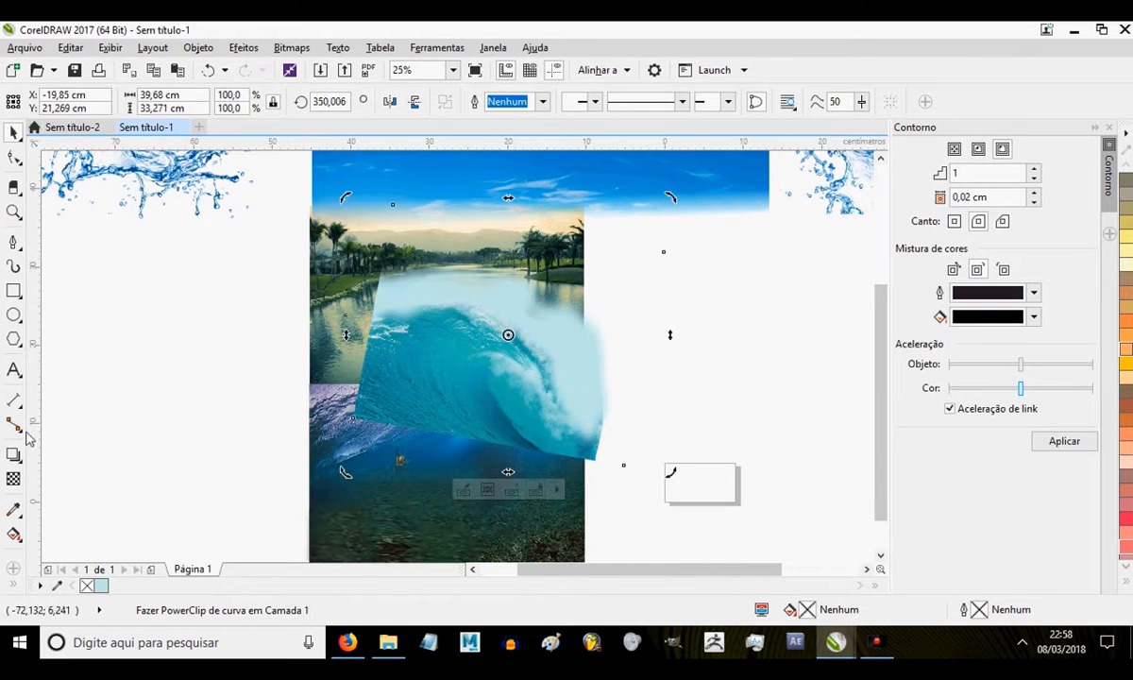
- Try to fade the lower part of the clipped wave with a linear transparency
click(14, 480)
drag(480, 359, 462, 425)
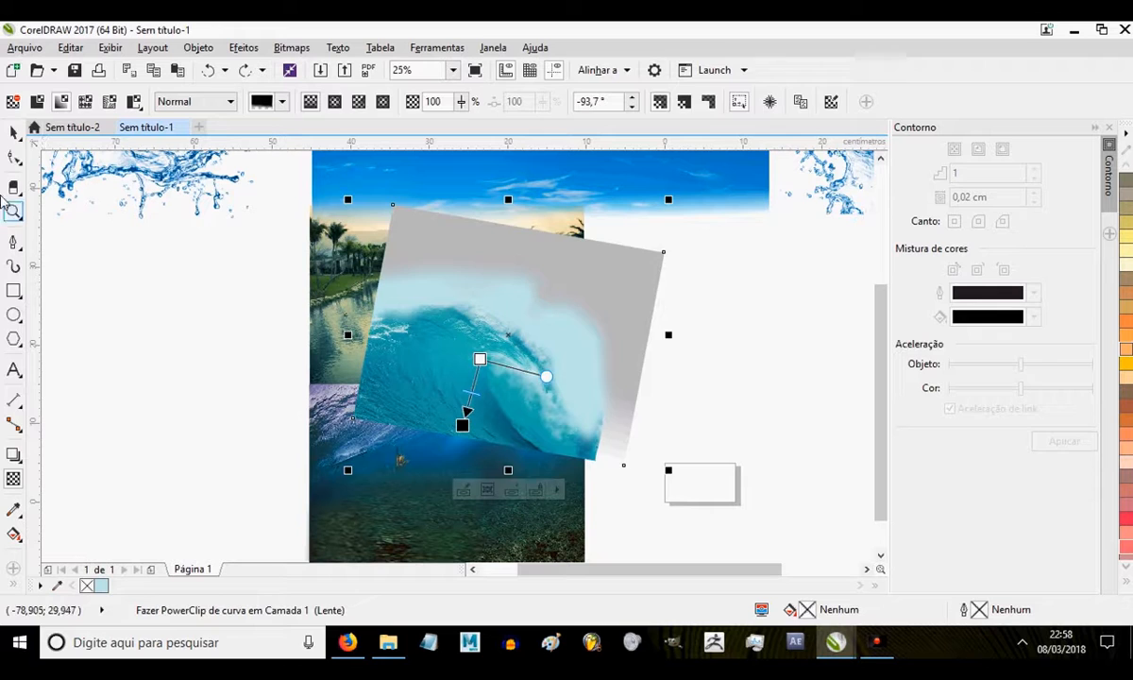
click(15, 132)
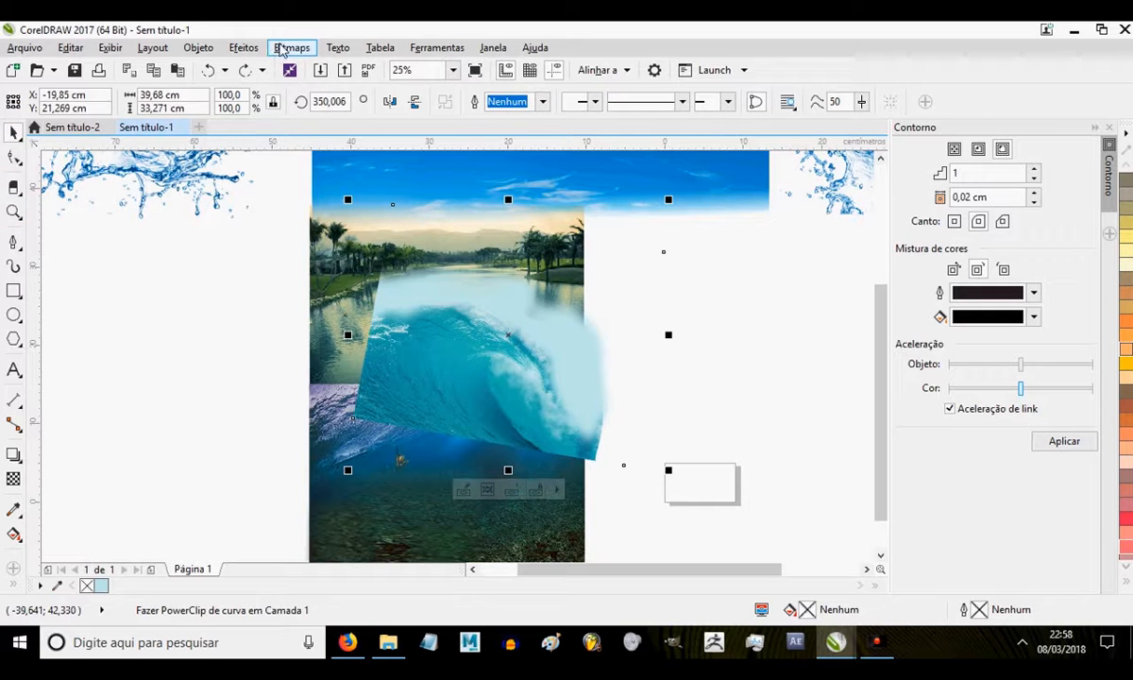
- Convert the clipped wave to a 24-bit RGB bitmap at 100 dpi with anti-aliasing and a transparent background
click(281, 50)
click(342, 73)
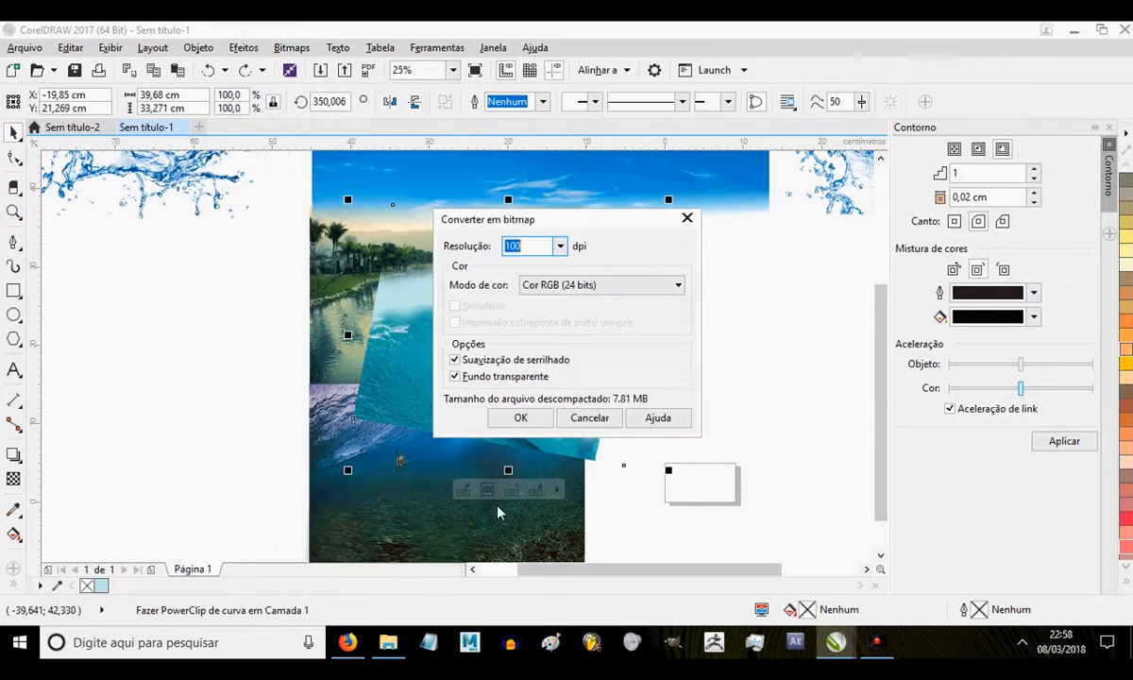
click(520, 417)
- Fade the lower edge of the wave bitmap with a linear transparency at about -104.4°
click(13, 479)
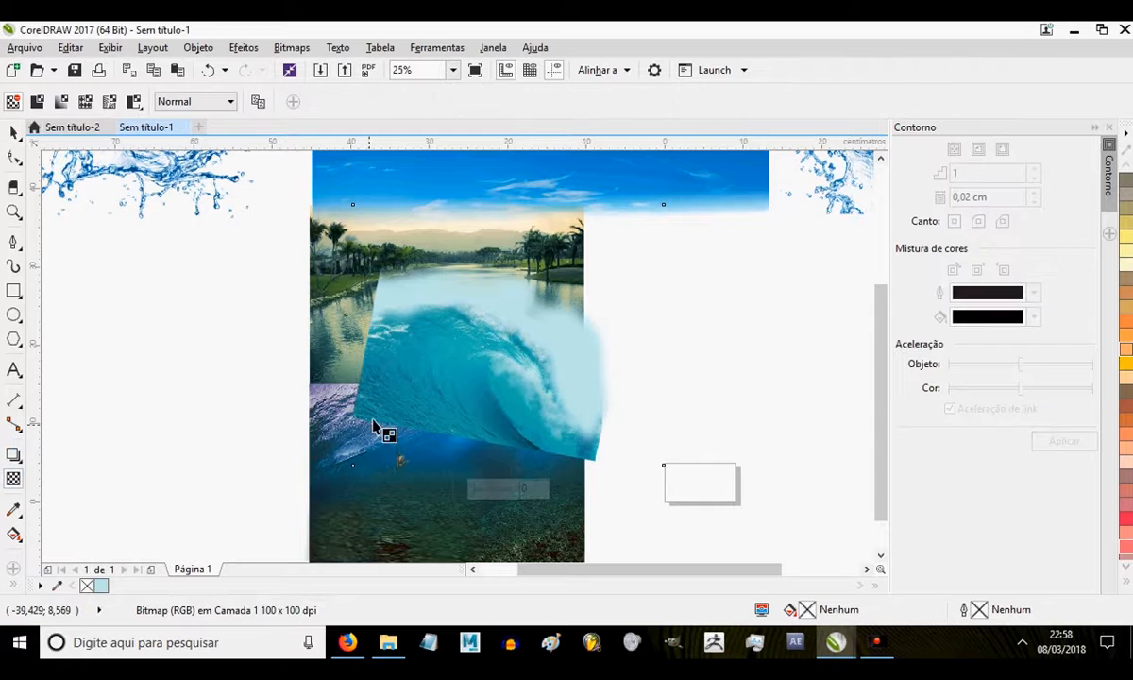
drag(479, 386, 429, 412)
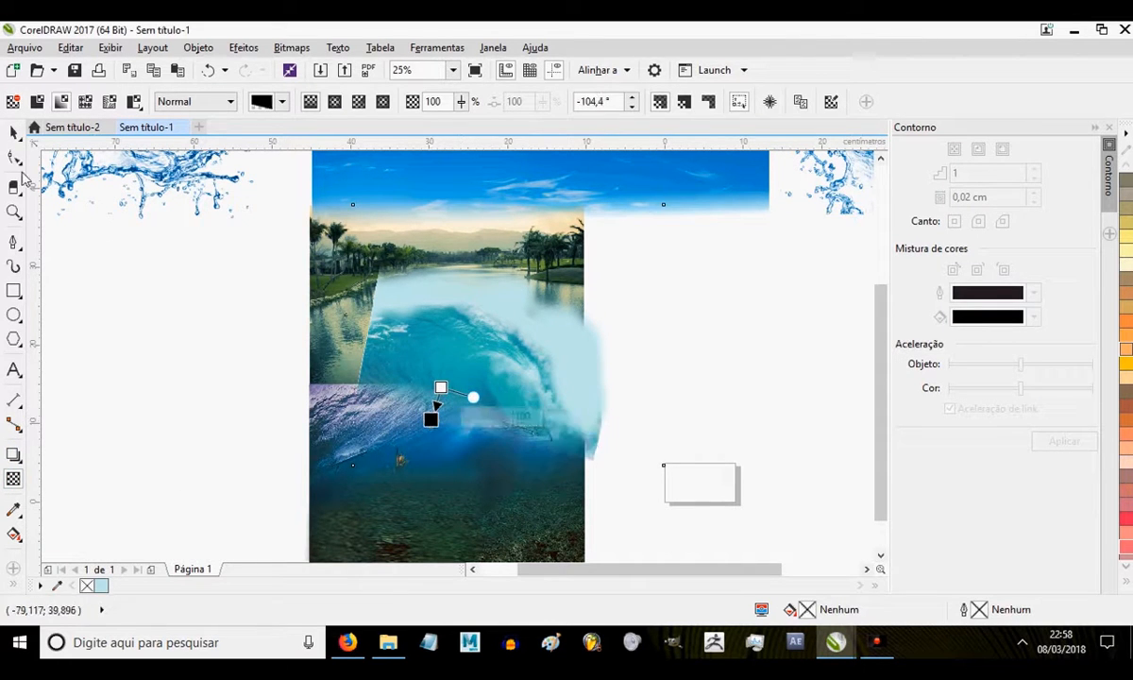
key(space)
- Move the faded wave up over the lake and place a duplicate of it further left
drag(392, 346, 473, 298)
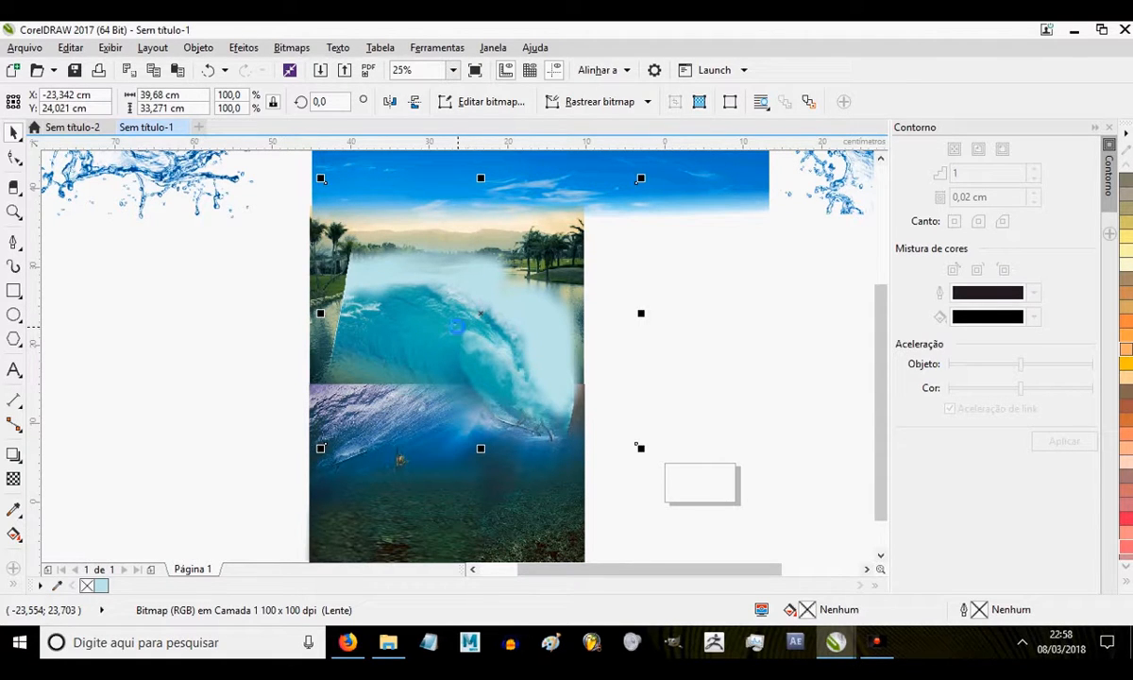
drag(457, 295, 387, 321)
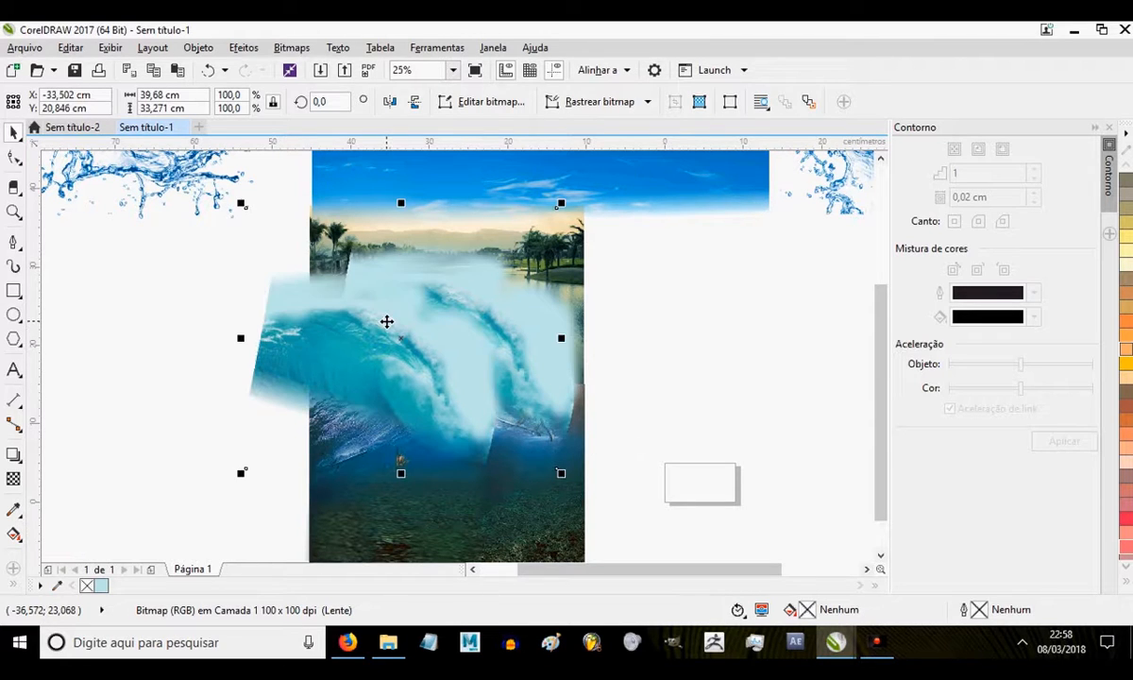
- Rotate the duplicate wave to about 30.6° and overlap it with the original over the lake
click(398, 316)
drag(560, 202, 458, 171)
click(439, 311)
drag(431, 312, 422, 291)
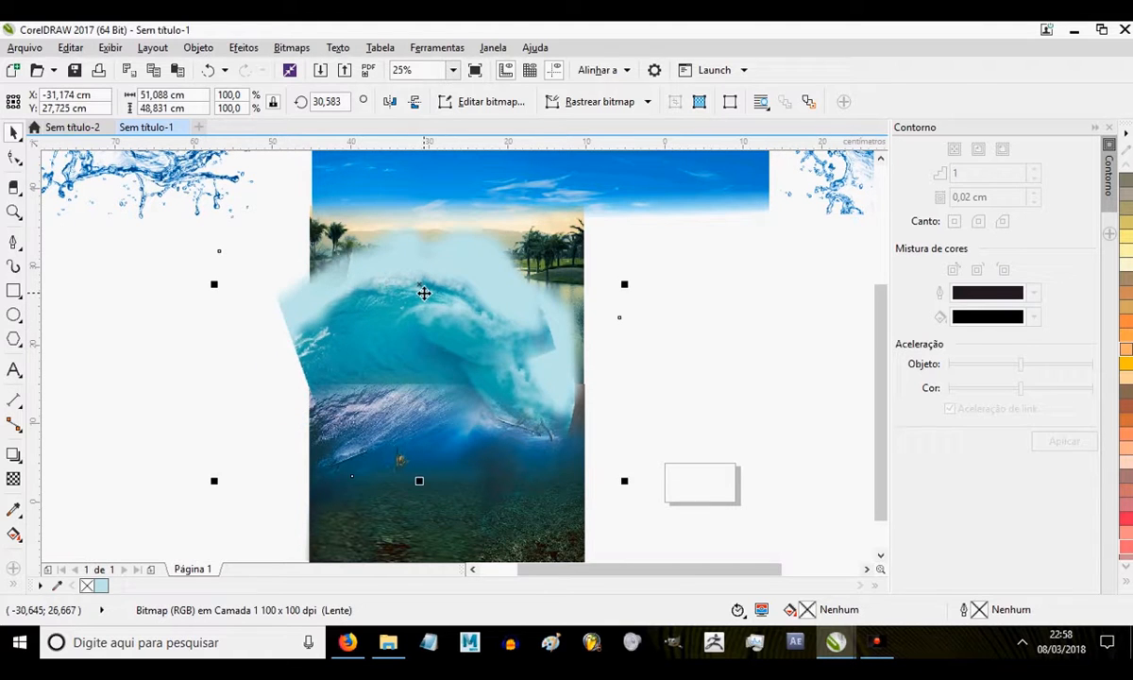
- Mirror the original wave horizontally and arrange it left of the rotated duplicate so both span the lake's width
click(485, 301)
click(393, 102)
drag(468, 362, 375, 316)
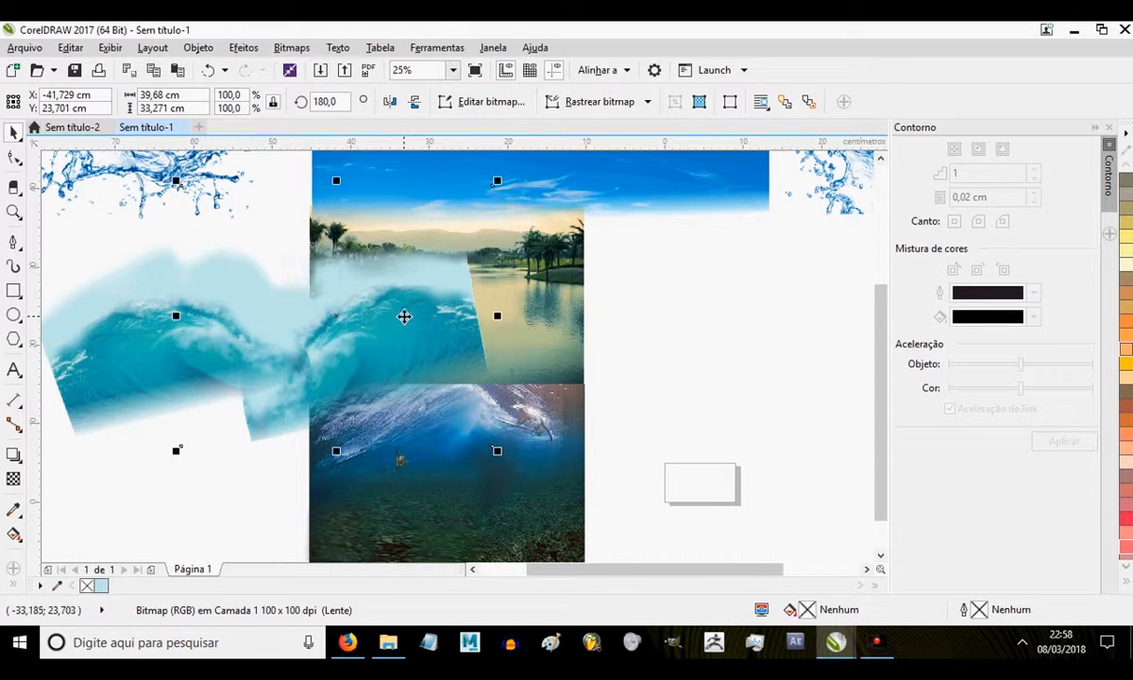
drag(456, 320, 452, 326)
click(696, 255)
drag(264, 317, 586, 283)
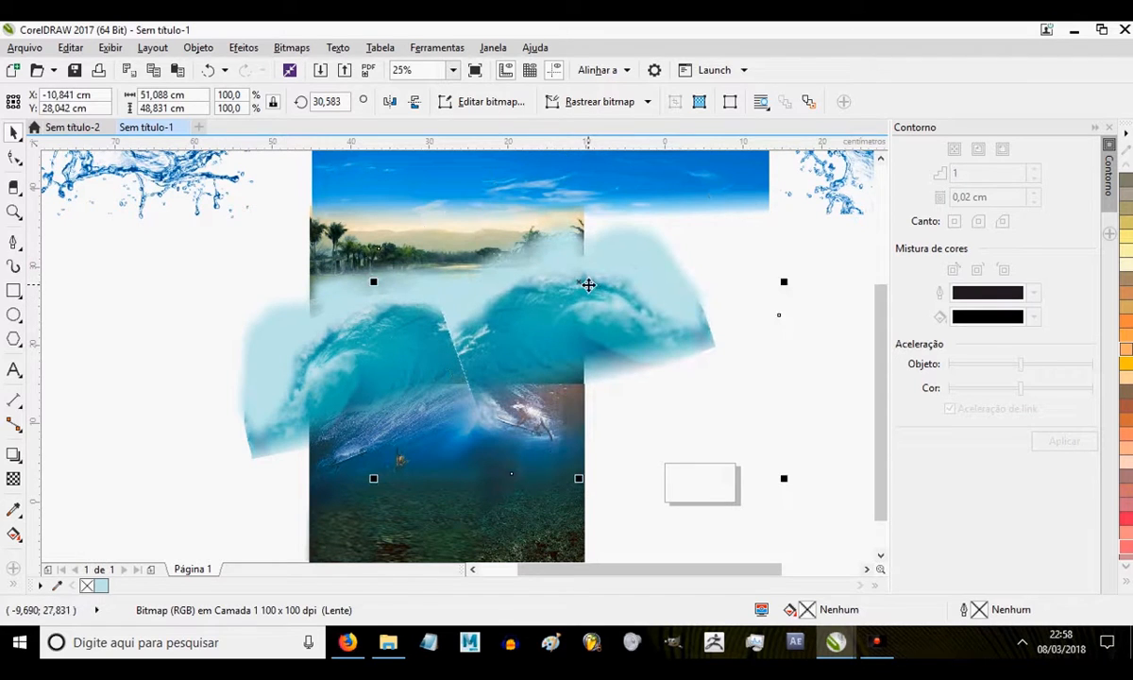
- Convert the rotated right-hand wave to an RGB bitmap at 100 dpi
click(16, 481)
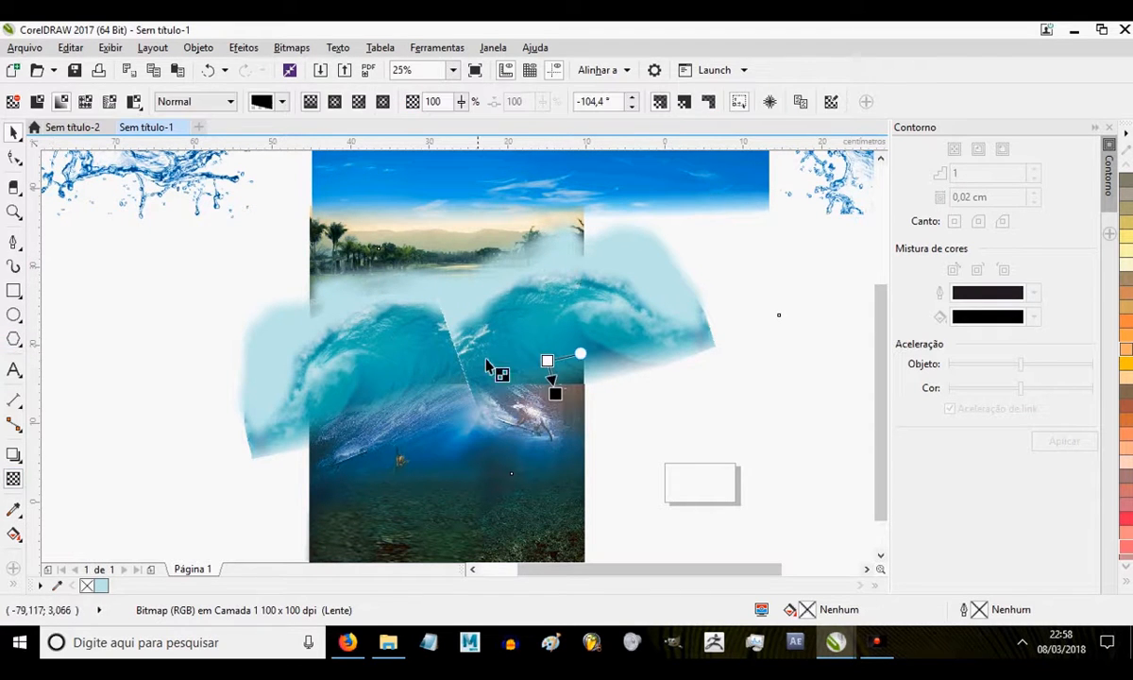
click(303, 50)
click(326, 71)
click(519, 418)
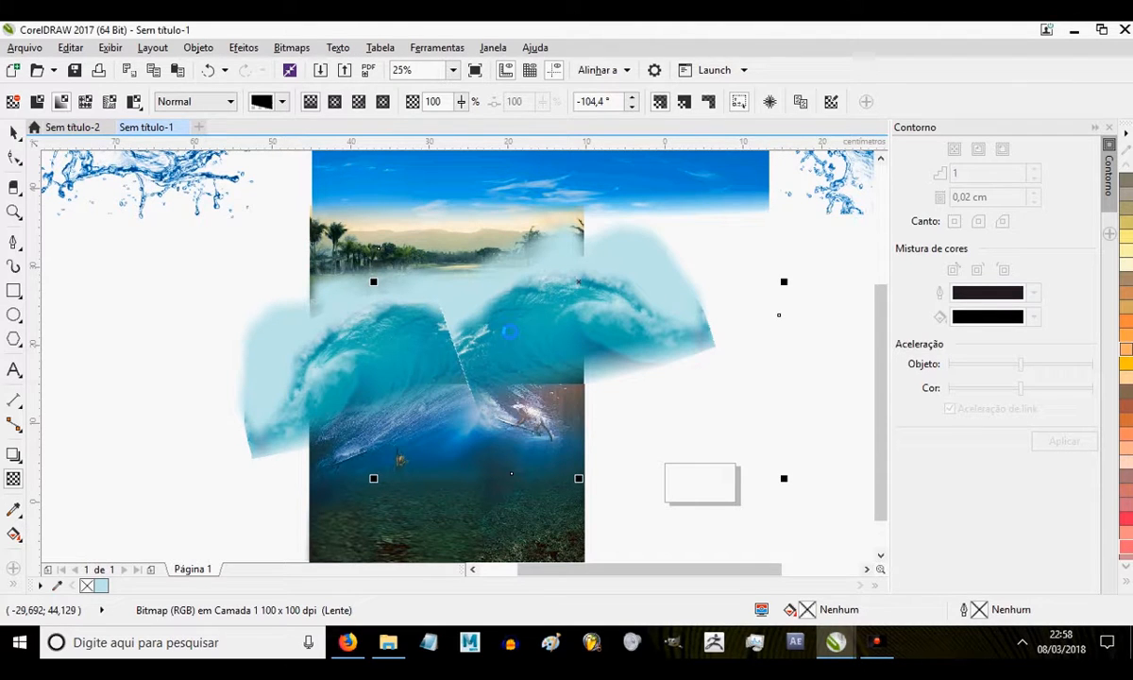
- Fade the right-hand wave's inner edge with a linear transparency at about -157.9° and shift it over the mirrored wave
drag(503, 327, 458, 344)
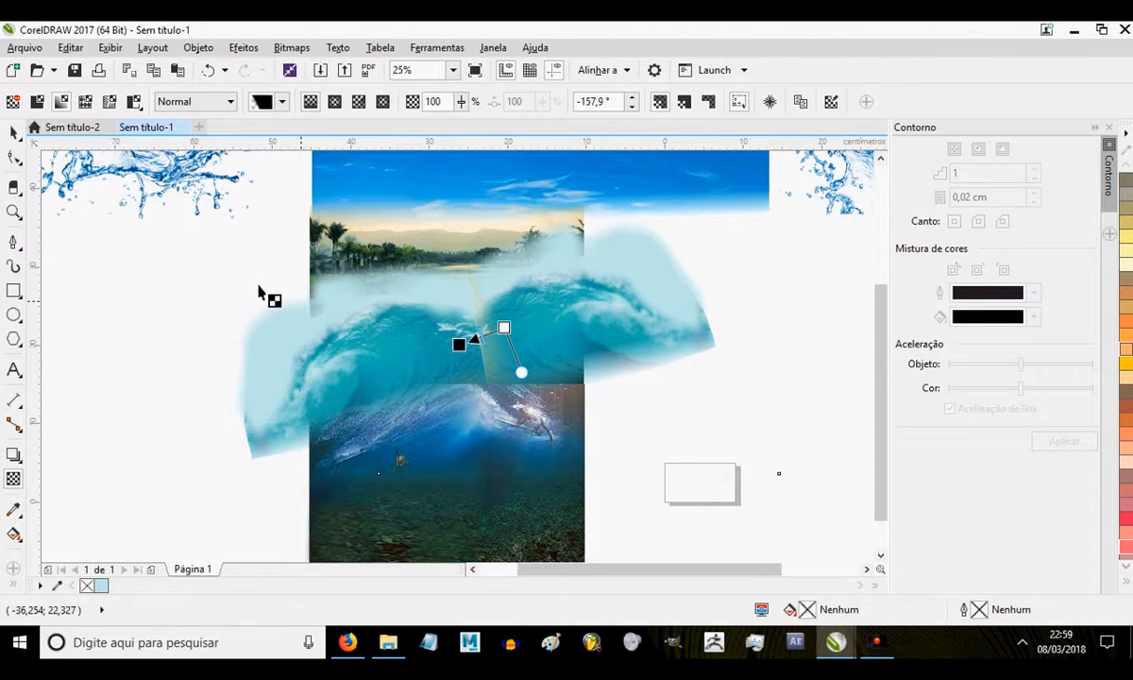
click(14, 133)
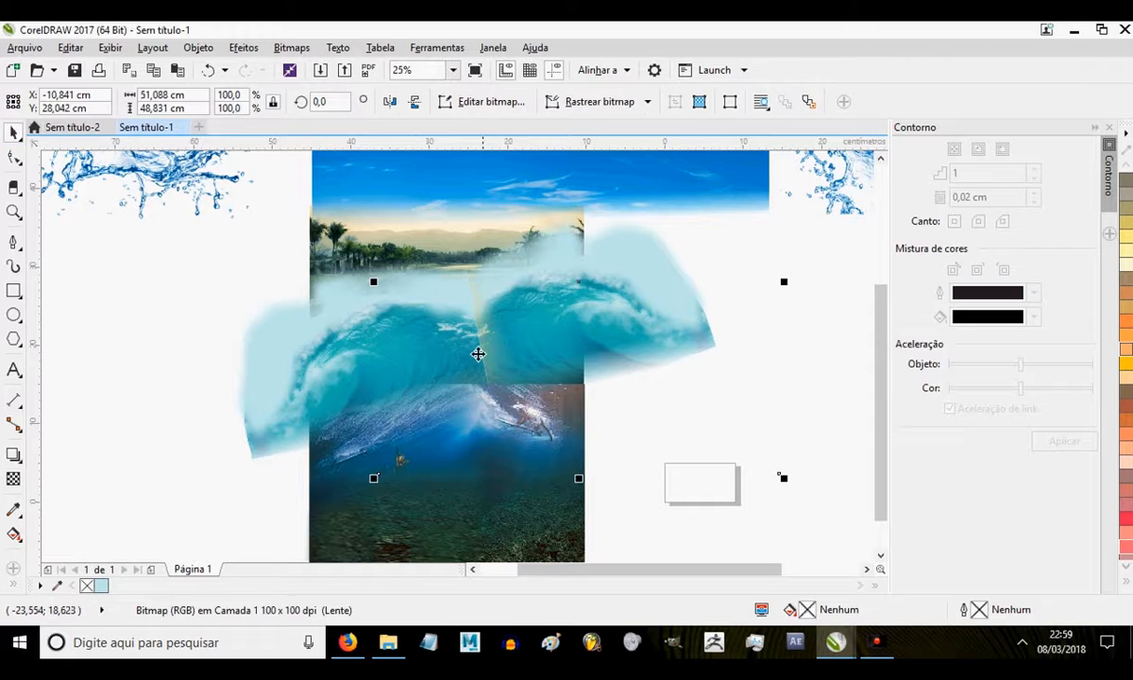
drag(576, 253, 560, 261)
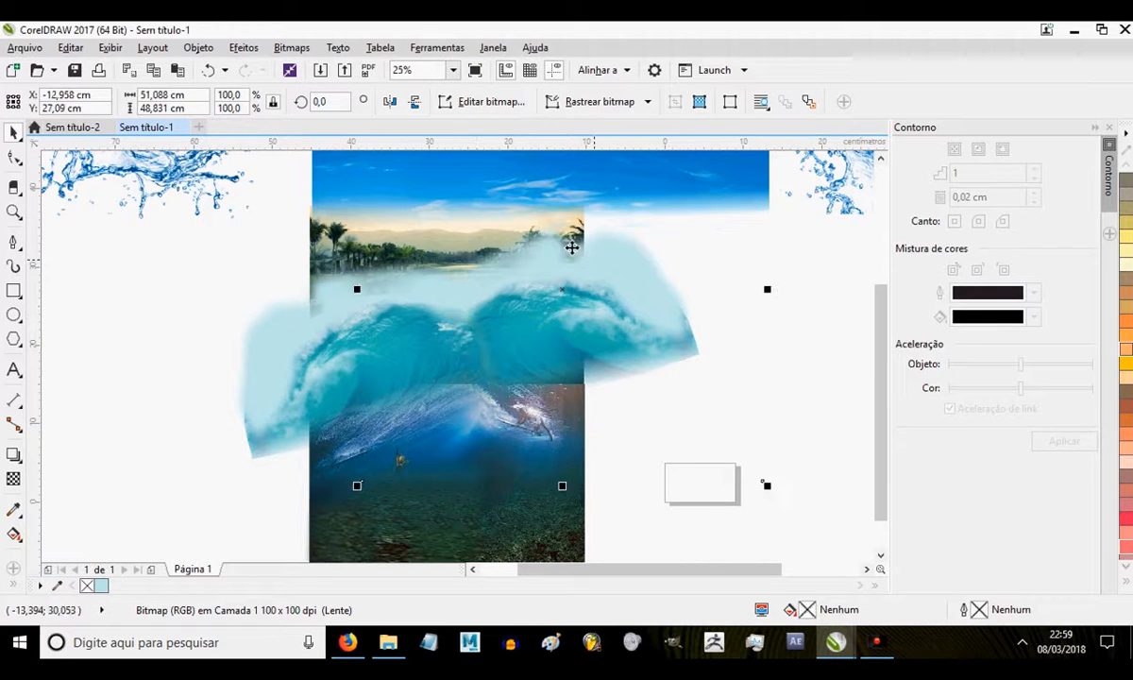
- Merge both waves into one 24-bit RGB bitmap at 100 dpi with a transparent background
scroll(550, 283, down, 2)
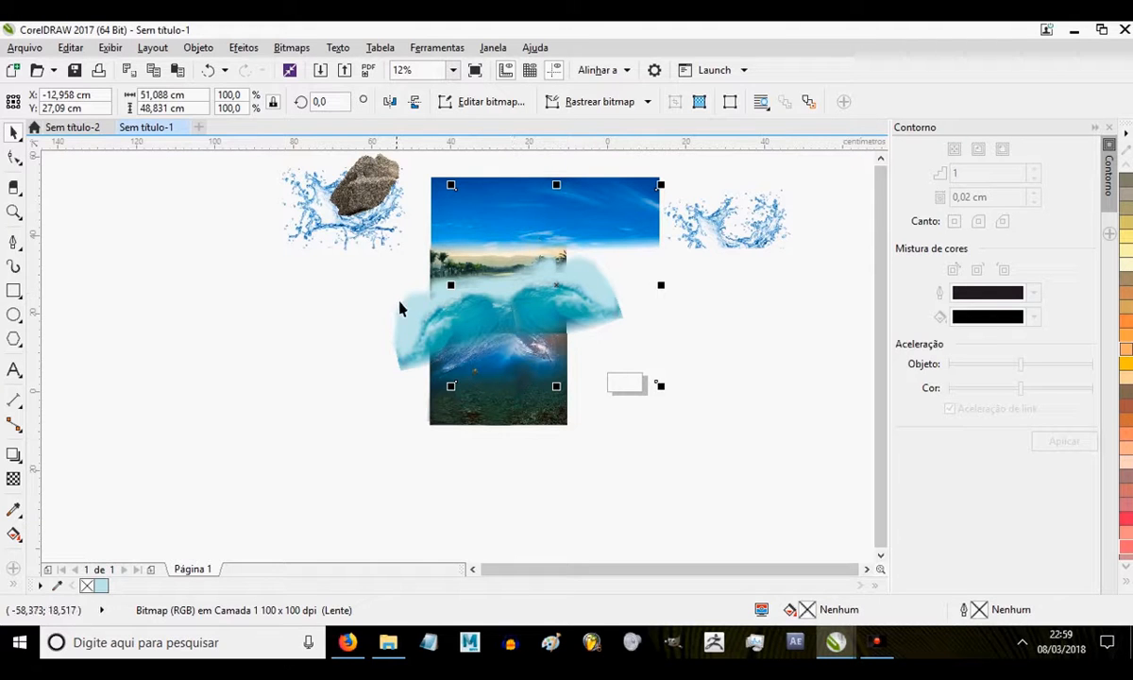
shift+click(425, 321)
click(292, 47)
click(325, 69)
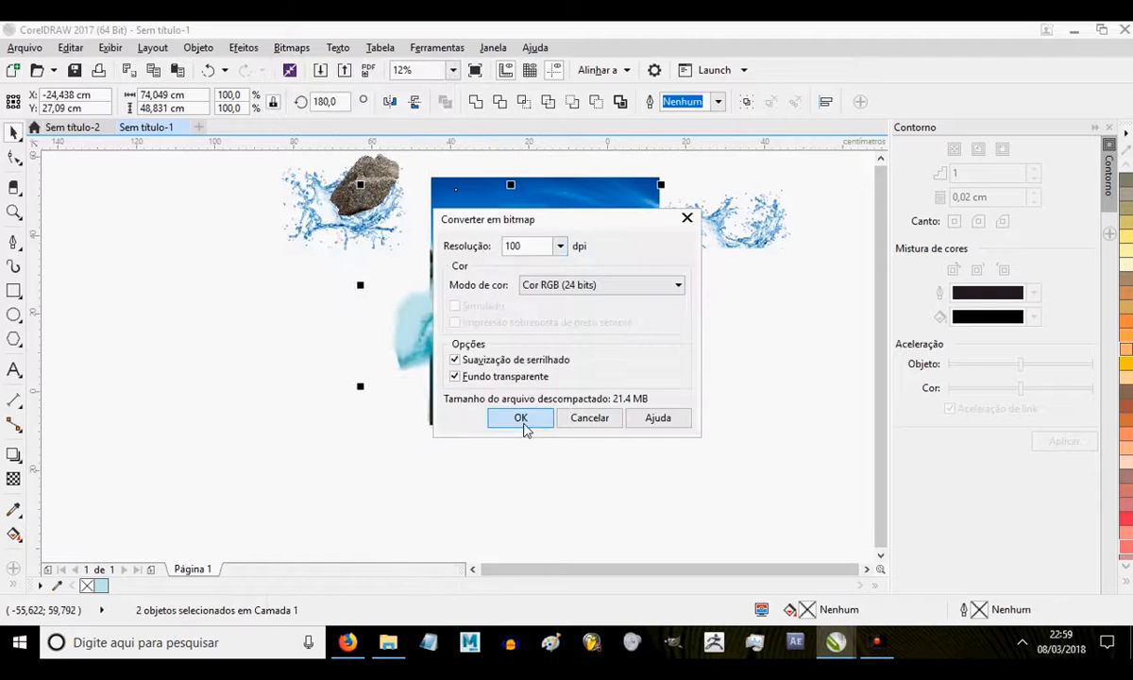
click(522, 417)
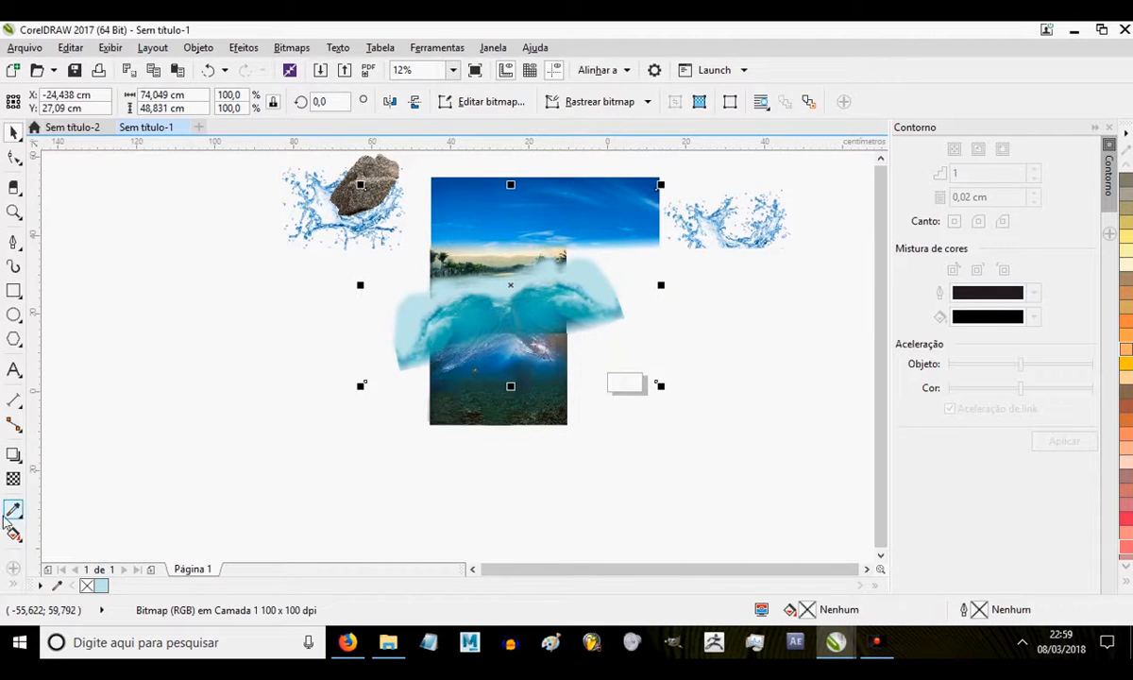
- Try to fade the bottom of the merged wave with a linear transparency at about -89.4°
click(13, 480)
scroll(493, 372, up, 2)
drag(518, 262, 518, 315)
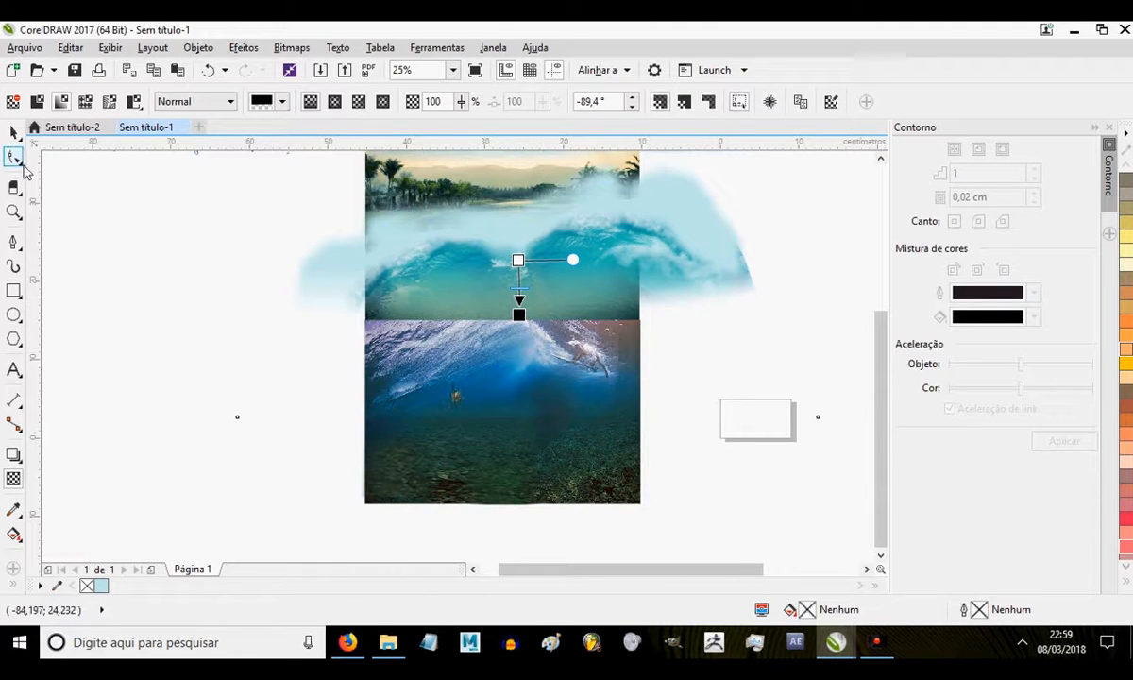
click(14, 133)
- Shift the merged wave slightly lower over the seam between the lake and the underwater scene
drag(548, 251, 551, 257)
scroll(561, 272, down, 1)
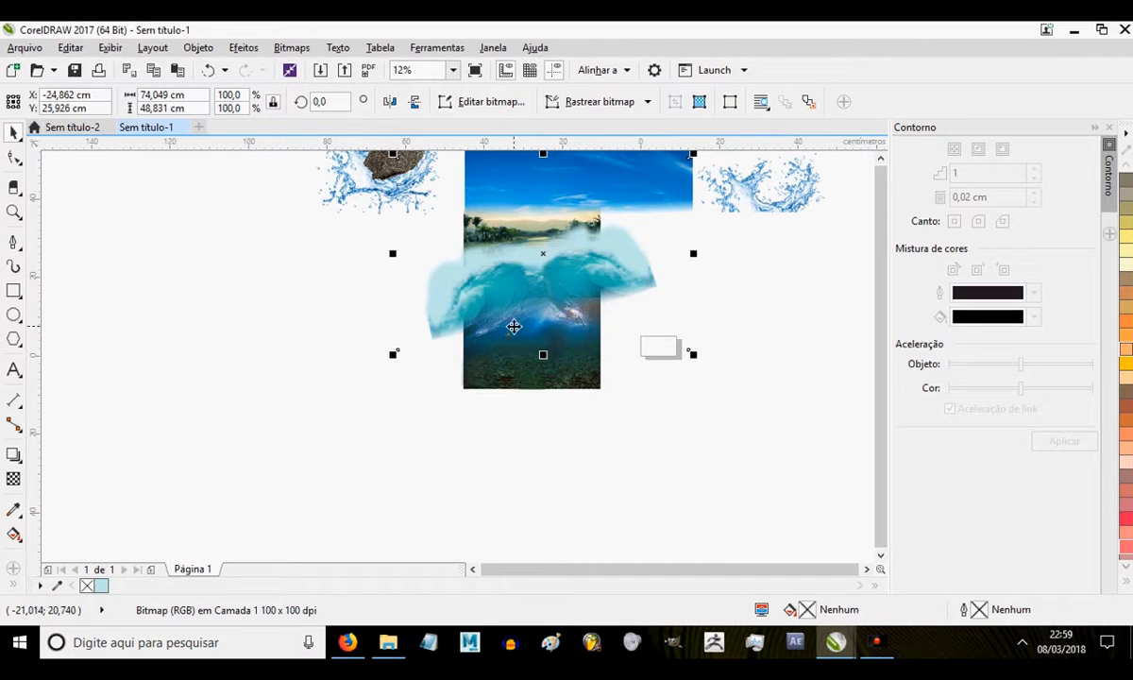
click(842, 280)
- Move the rock onto the composite's sky and enlarge it to about 46.3 by 42 cm
drag(420, 220, 393, 321)
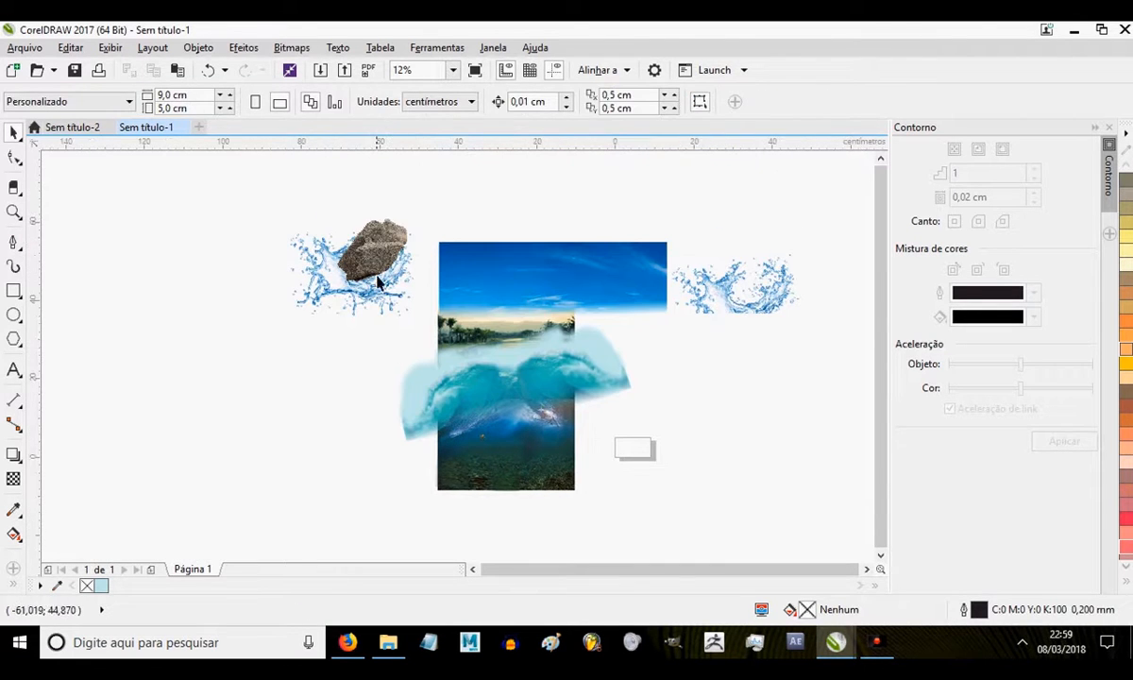
click(379, 255)
drag(380, 256, 381, 285)
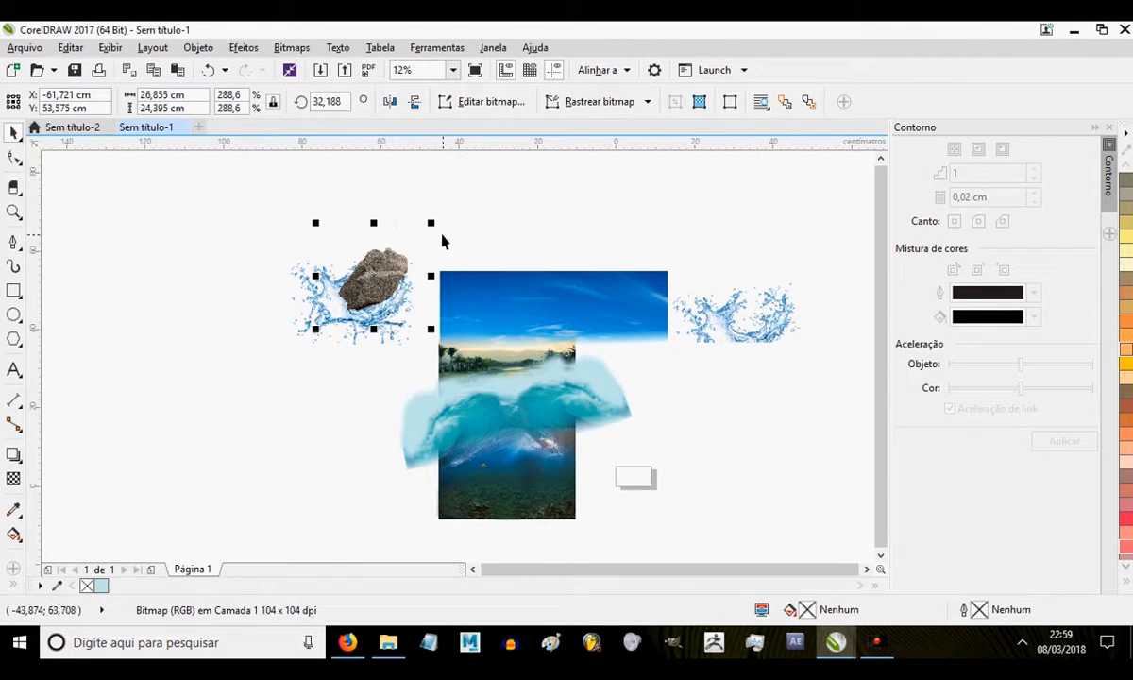
drag(433, 221, 493, 167)
drag(382, 271, 525, 309)
click(525, 302)
key(Escape)
click(564, 265)
mouse_move(564, 266)
mouse_down()
mouse_move(561, 235)
mouse_move(565, 254)
mouse_up()
drag(638, 192, 614, 195)
- Undo the accidental move of the merged wave and lower the rock toward the wave crest
drag(532, 301, 539, 330)
key(ctrl+z)
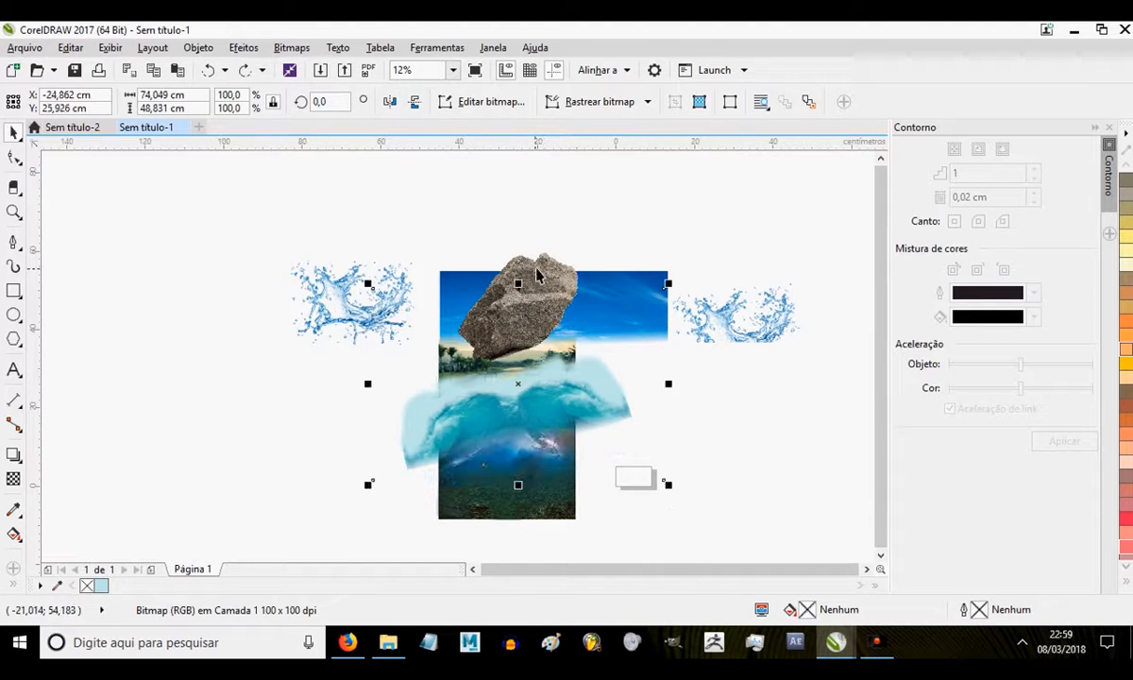
click(536, 274)
drag(535, 256, 549, 271)
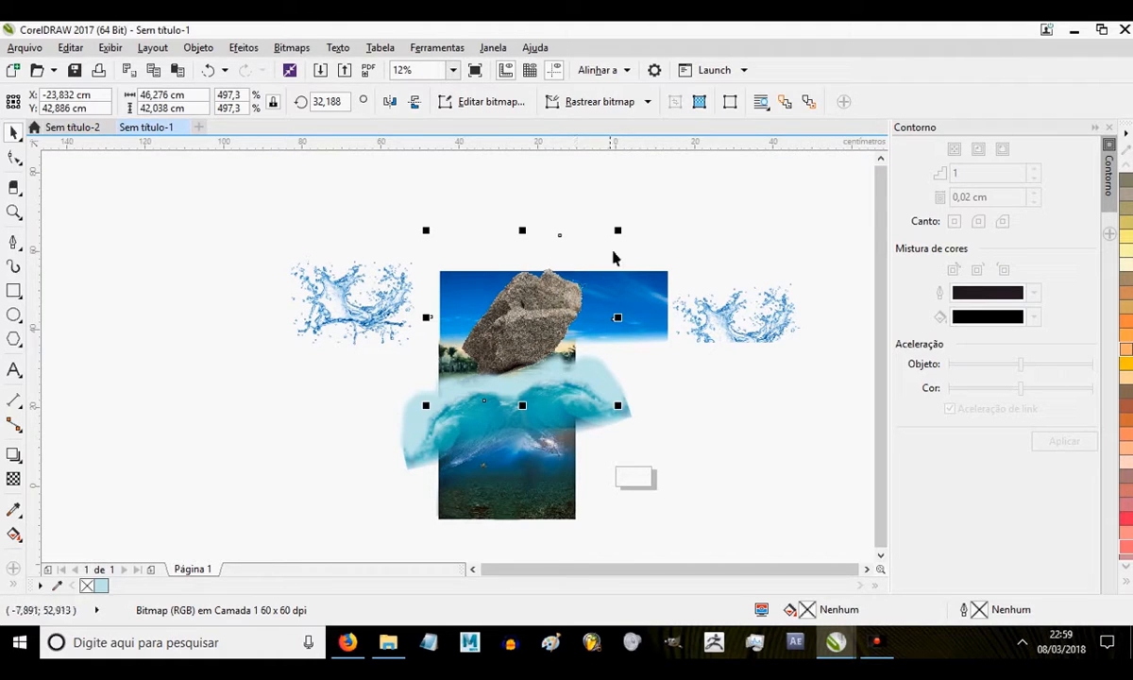
- Mirror the rock horizontally and shift it lower and further left, just above the wave crest
click(542, 273)
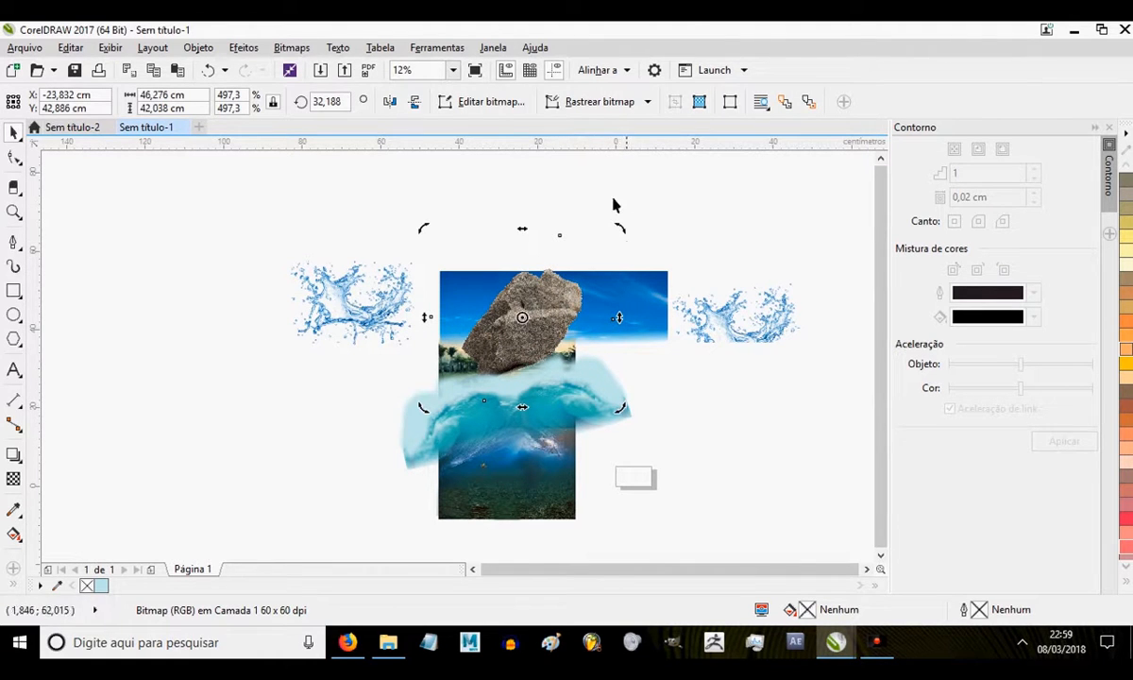
click(388, 102)
drag(522, 306, 511, 318)
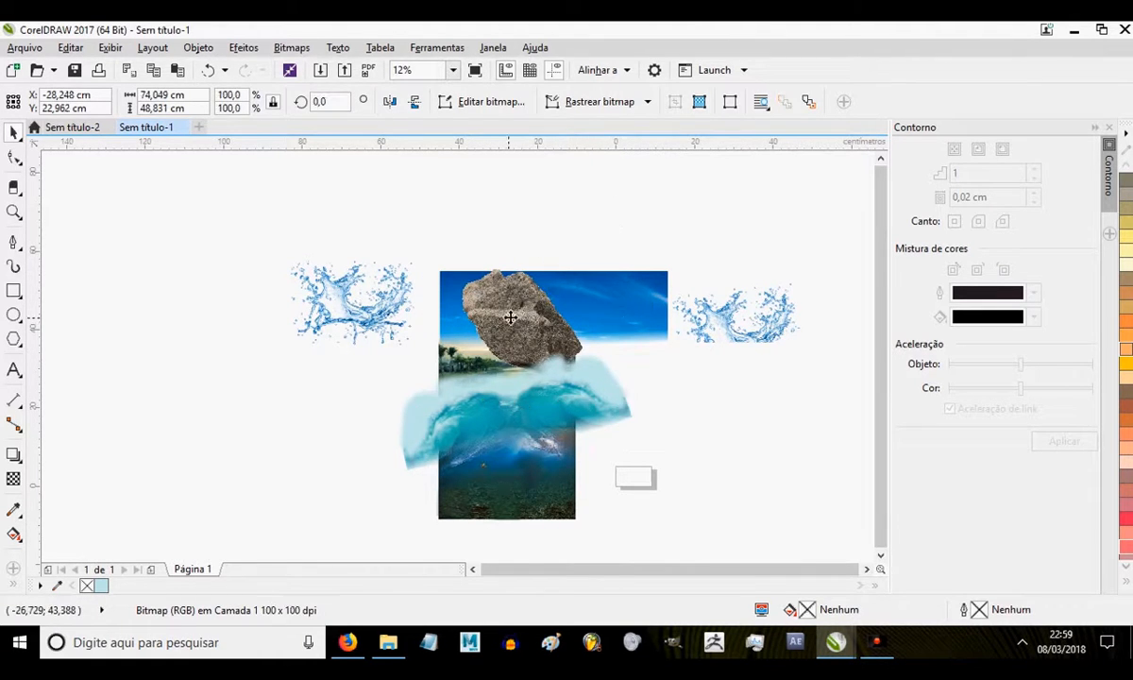
key(ctrl+z)
drag(476, 264, 471, 272)
mouse_move(510, 321)
mouse_down()
mouse_move(519, 326)
mouse_move(508, 327)
mouse_up()
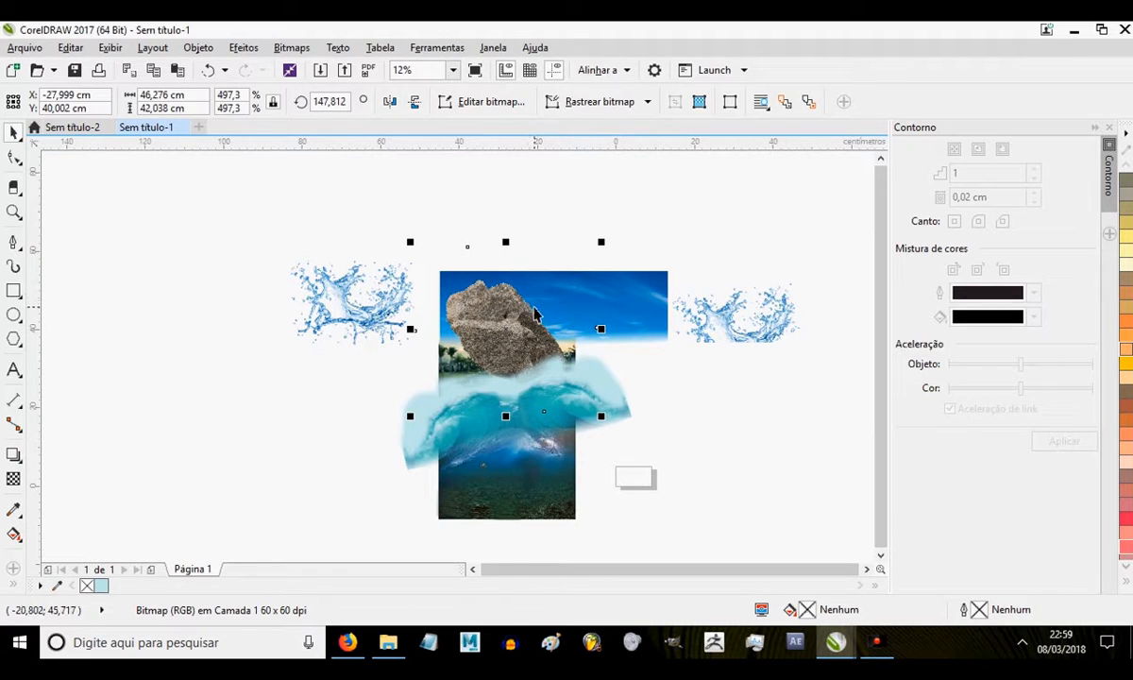
key(ctrl+shift+b)
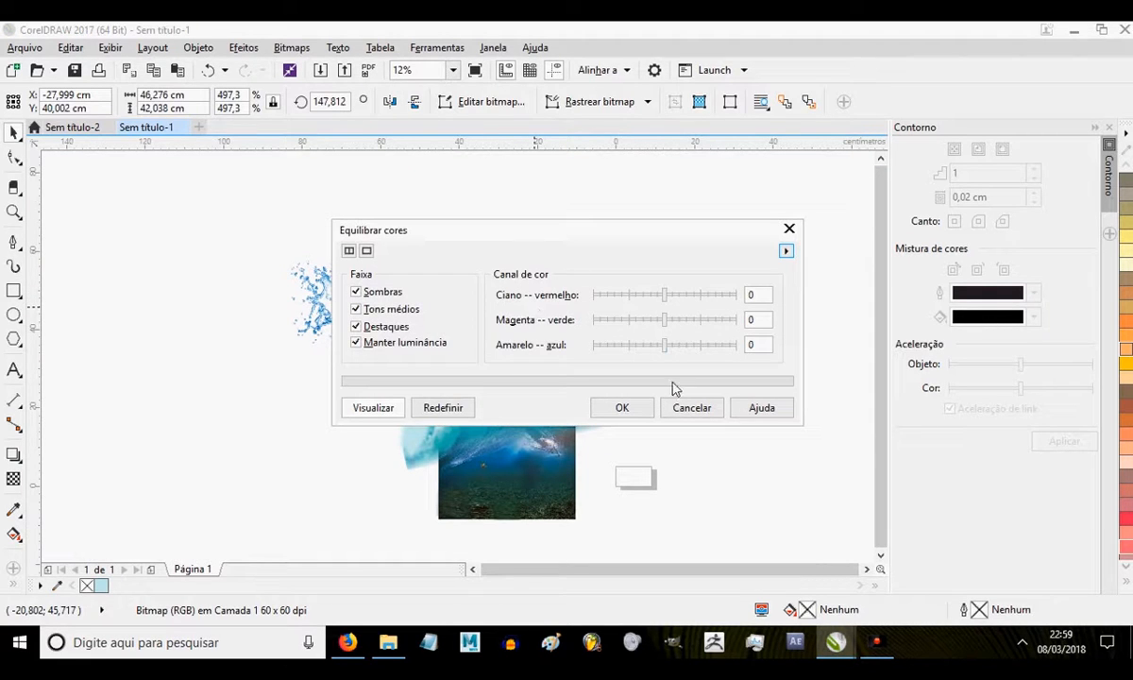
drag(637, 228, 857, 151)
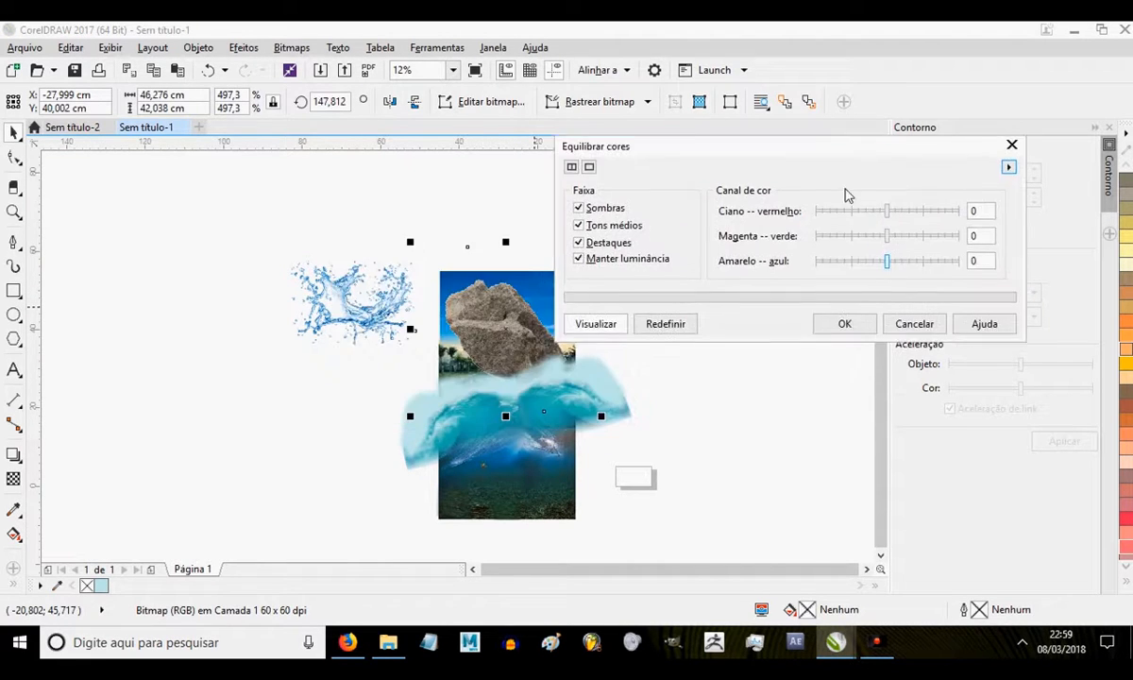
click(909, 328)
- Adjust the rock's hue to -32, saturation to -61 and lightness to 11
key(ctrl+shift+u)
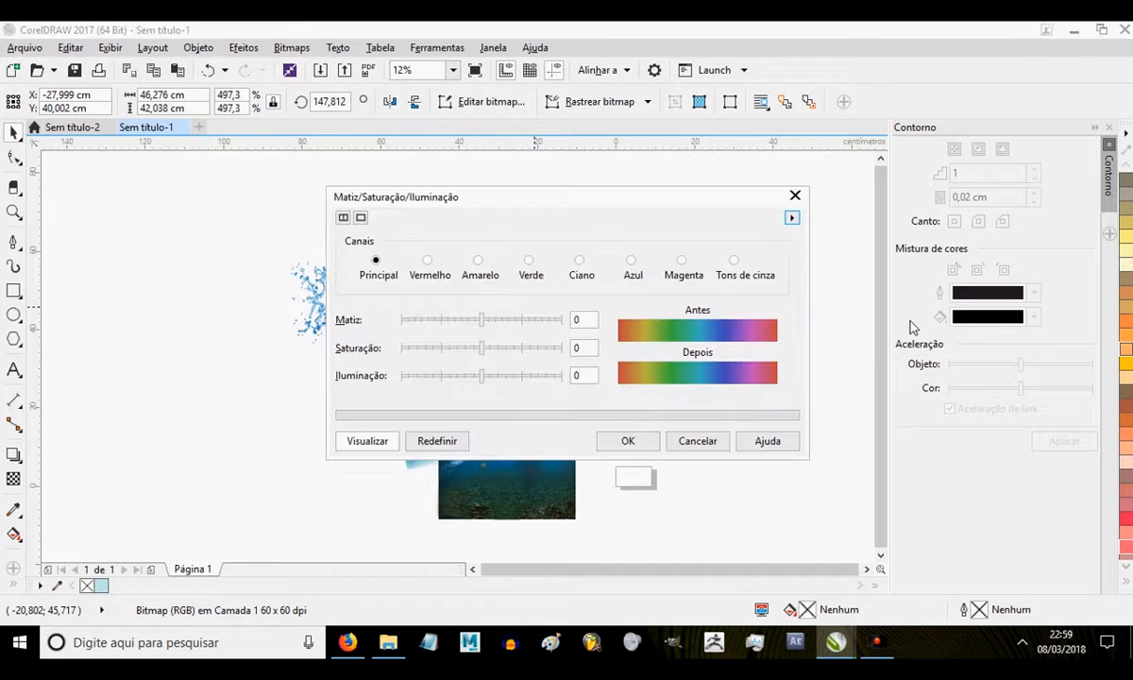
drag(621, 213, 916, 202)
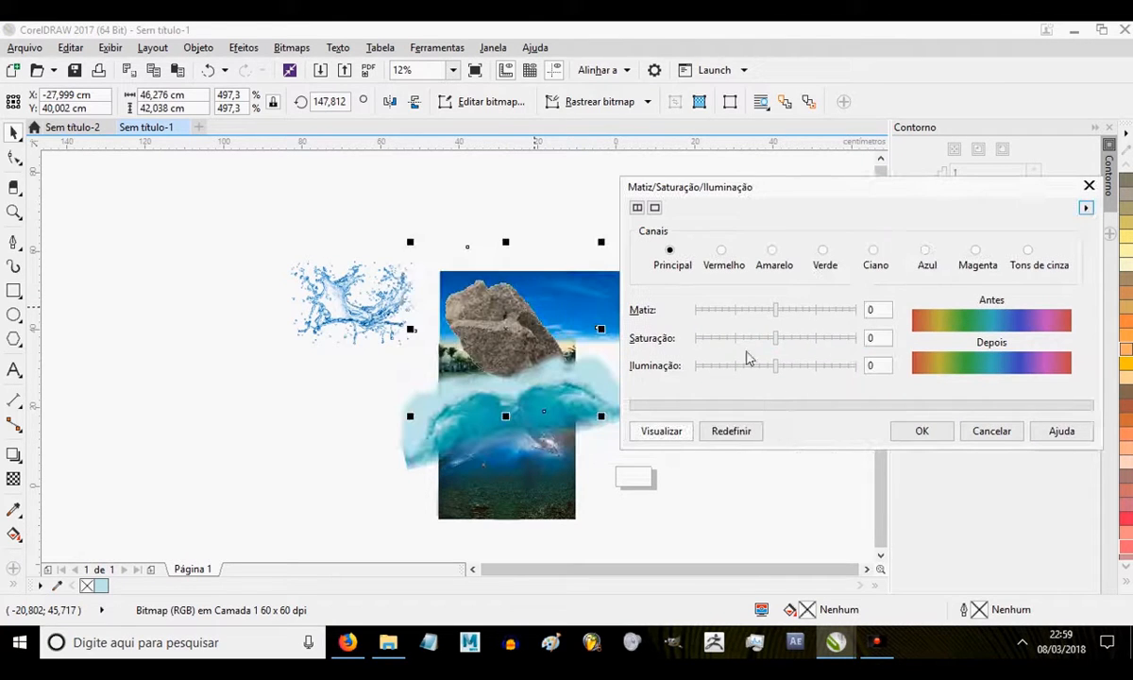
drag(774, 309, 782, 371)
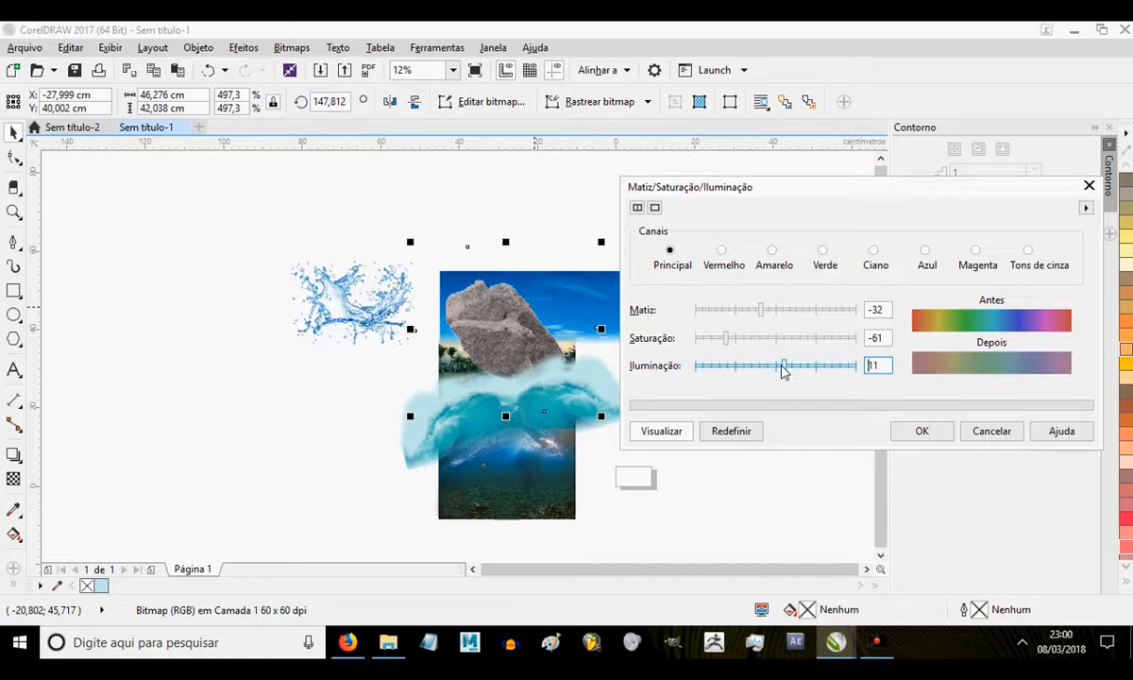
click(923, 436)
- Move the blue water splash beside the sky onto the rock and delete that splash
drag(717, 316, 507, 349)
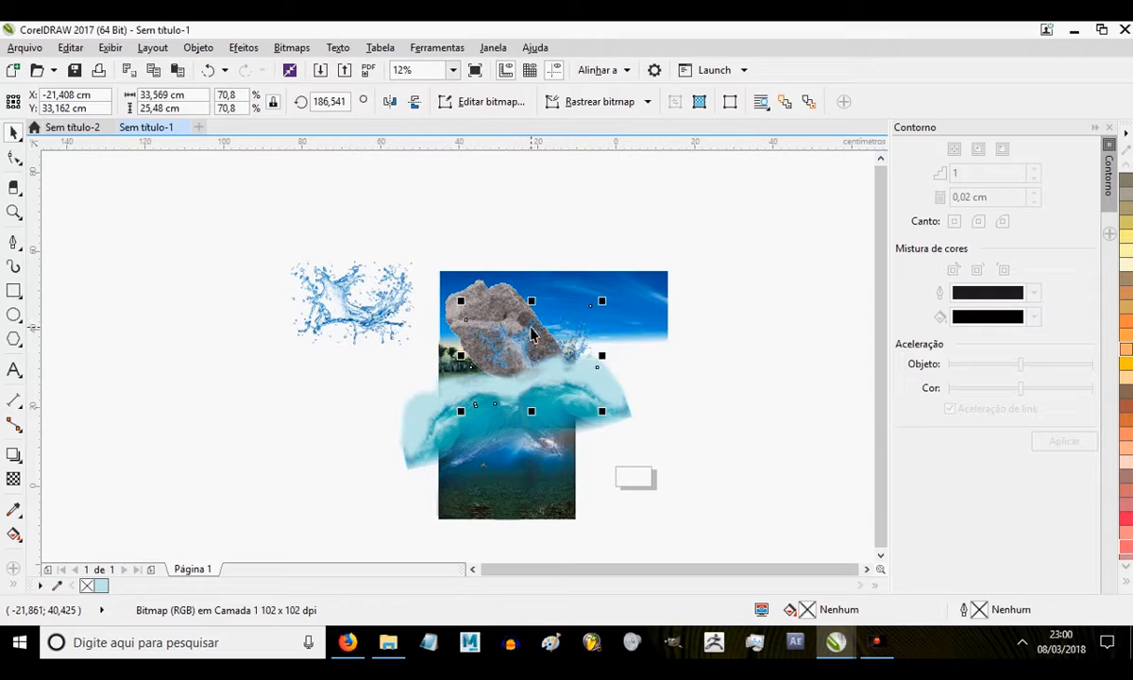
key(Delete)
- Switch to Firefox, copy the PngImg flame picture from the fire.png image results and return to the CorelDRAW composite
click(348, 642)
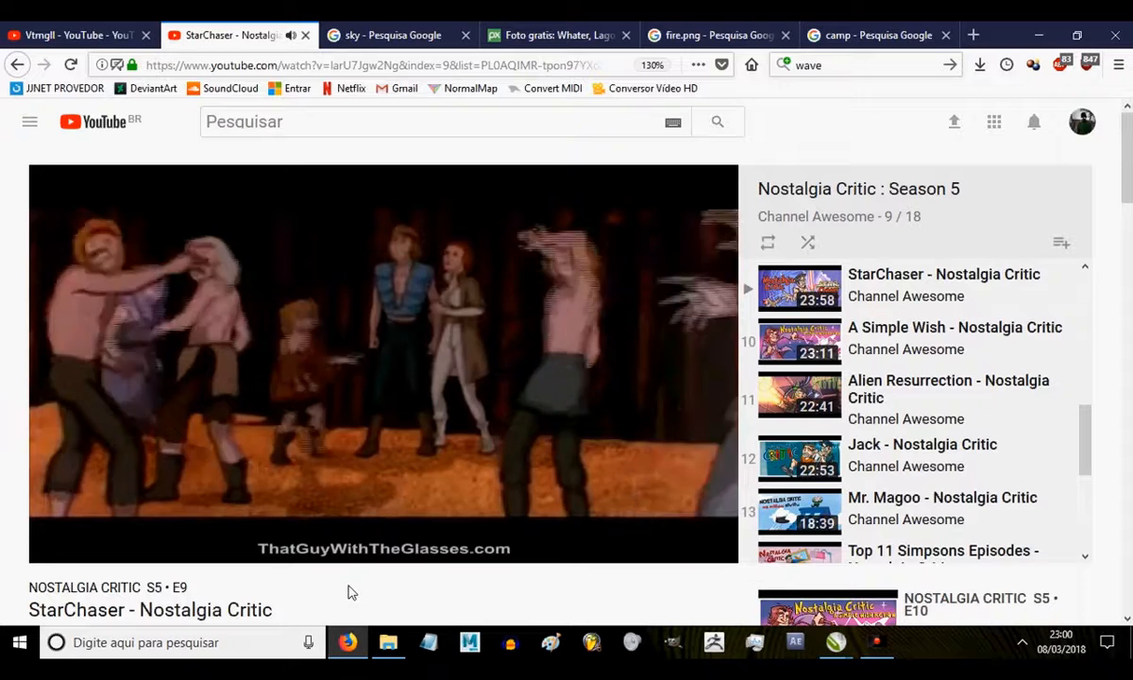
click(852, 34)
click(716, 35)
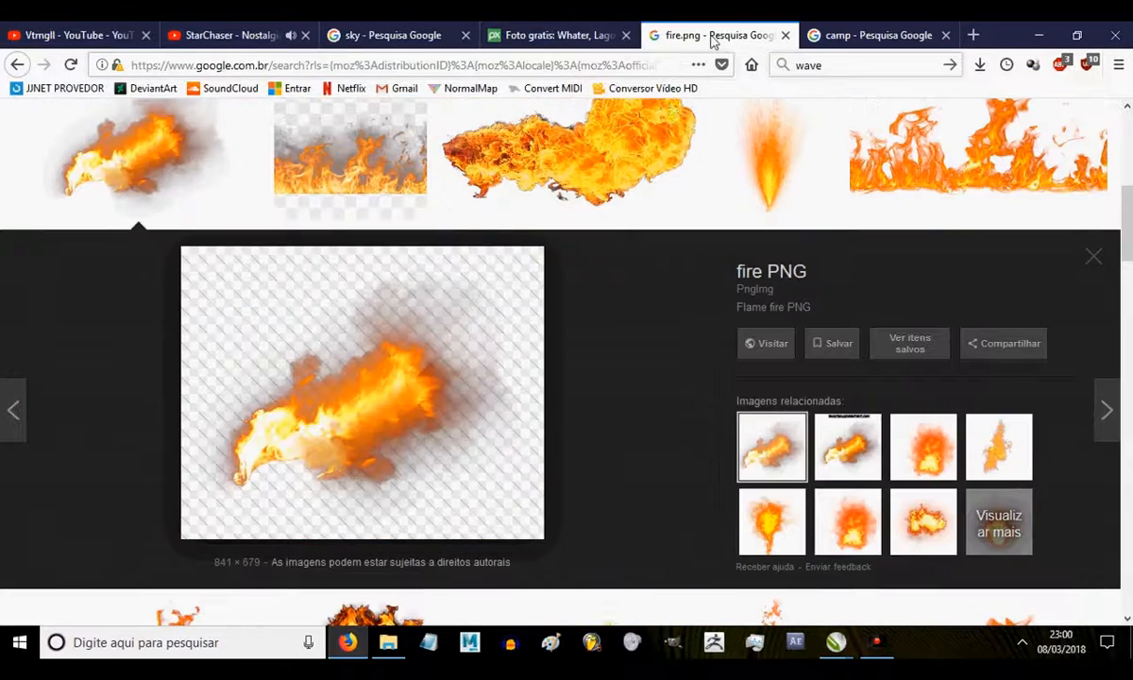
right_click(376, 375)
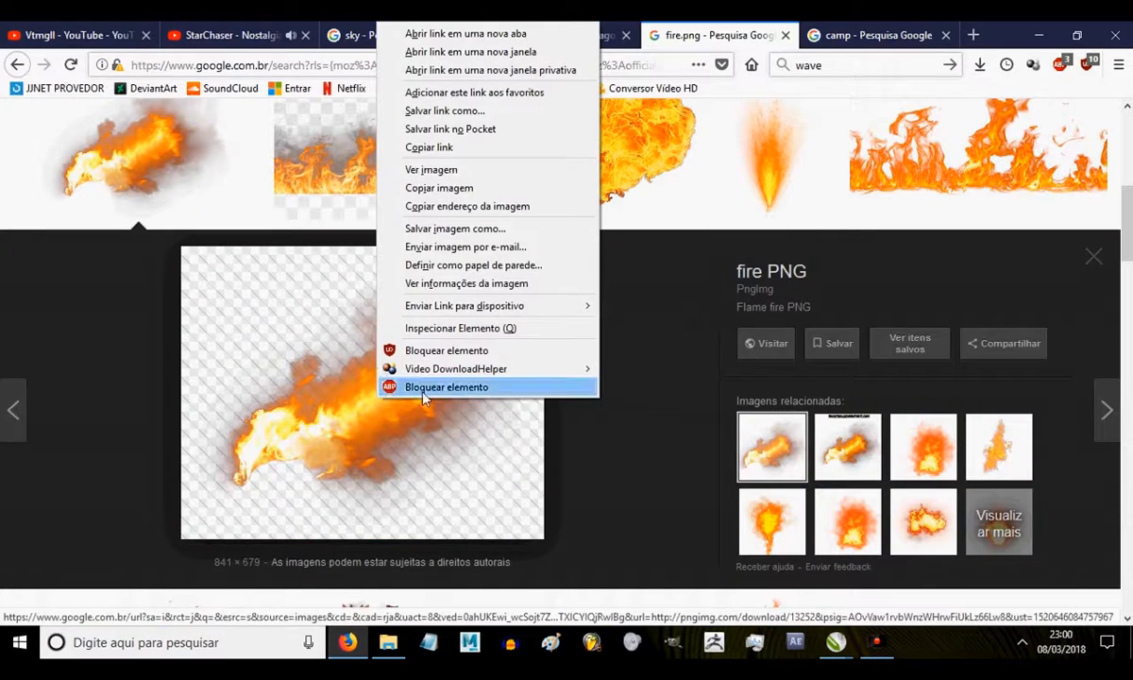
click(415, 186)
click(1038, 35)
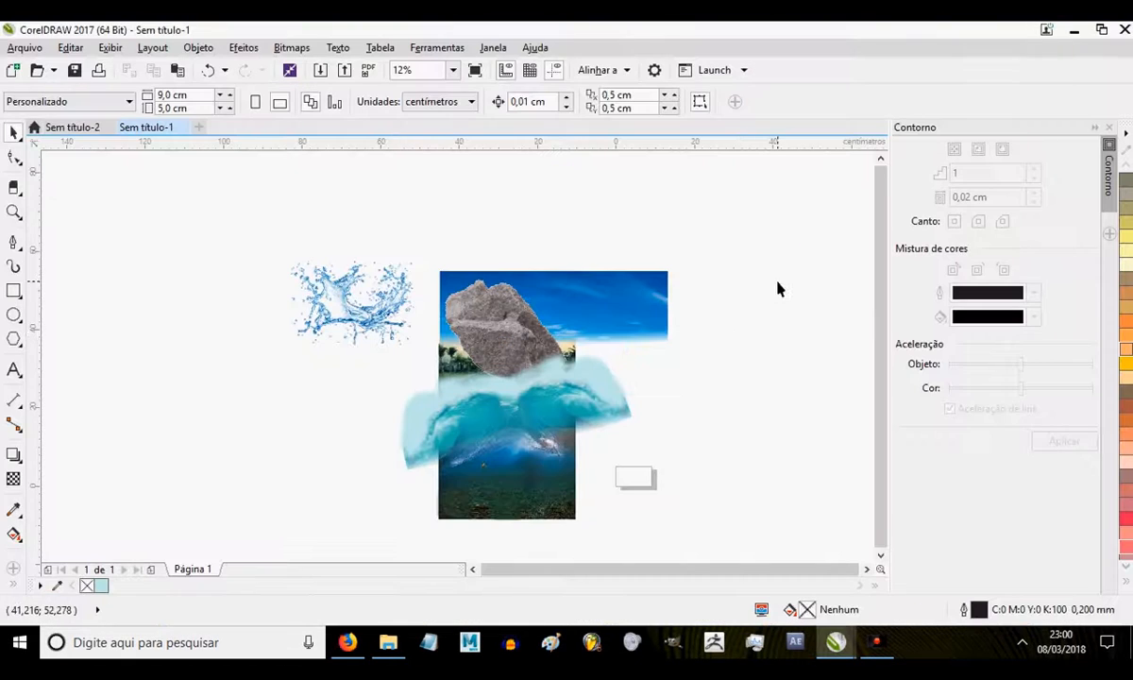
- Bring the flame picture from the browser into the drawing and enlarge it to about 51.2 by 41.4 cm beside the composite
scroll(576, 326, down, 2)
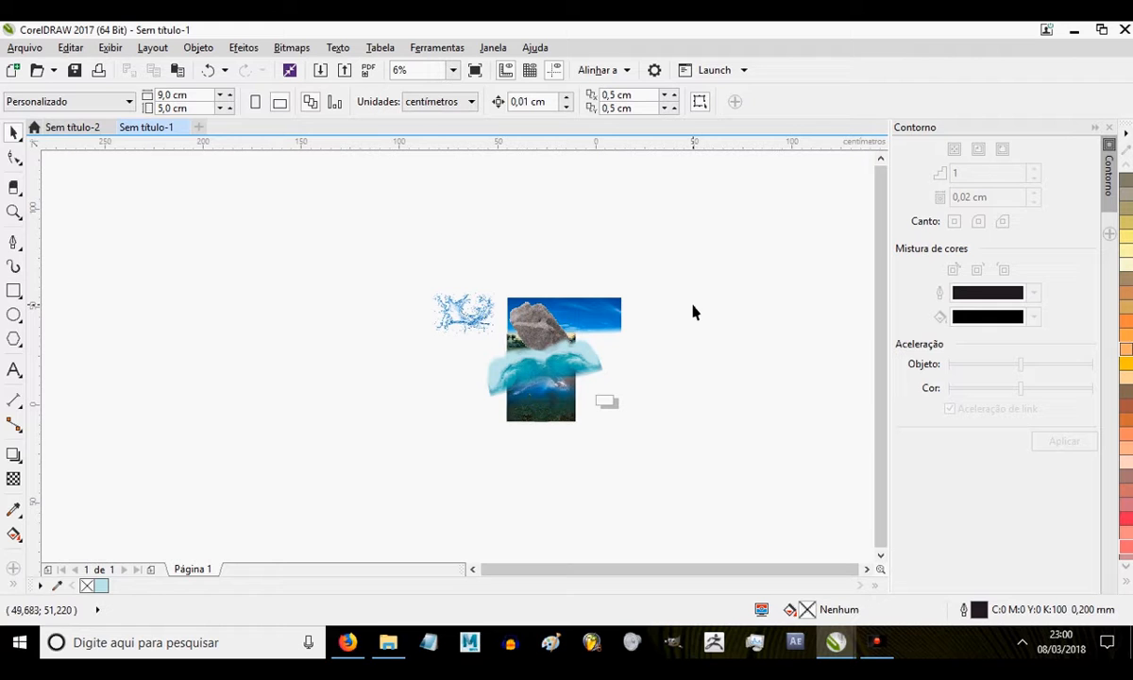
click(348, 642)
drag(460, 365, 835, 544)
drag(827, 631, 739, 366)
drag(713, 284, 713, 300)
scroll(795, 304, up, 1)
drag(850, 256, 624, 231)
drag(699, 205, 842, 268)
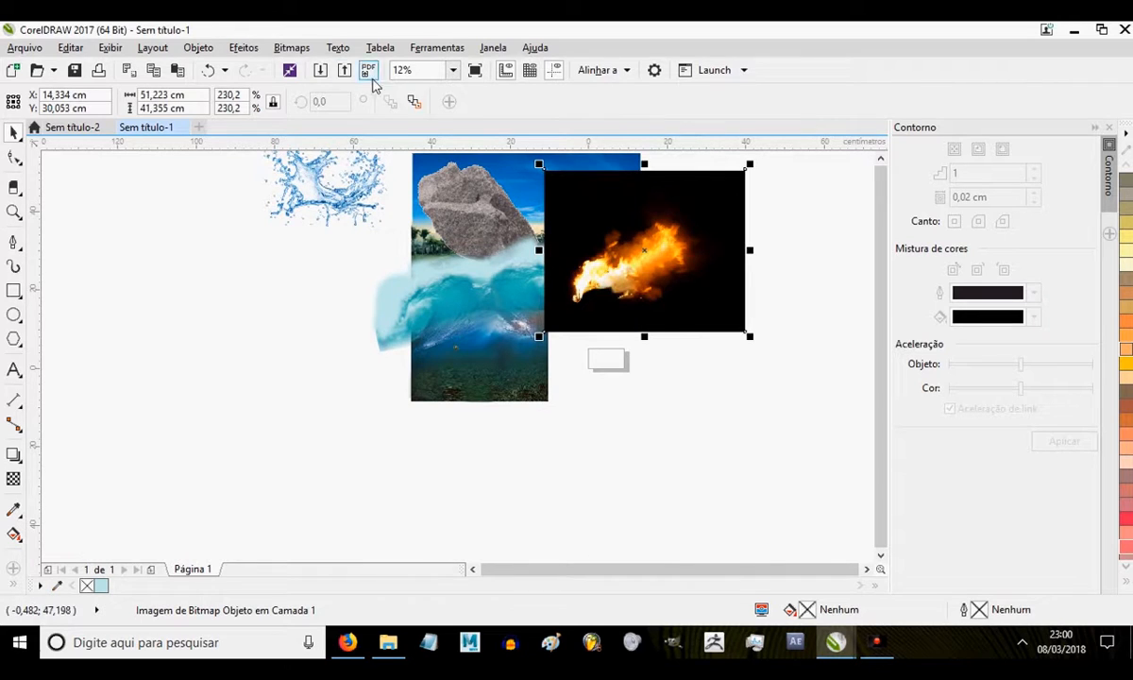
- Convert the flame picture to a bitmap at 100 dpi
click(289, 47)
click(317, 70)
click(520, 417)
- Sample the flame bitmap's black background in the bitmap color mask and hide it with a tolerance of 80
scroll(688, 243, up, 2)
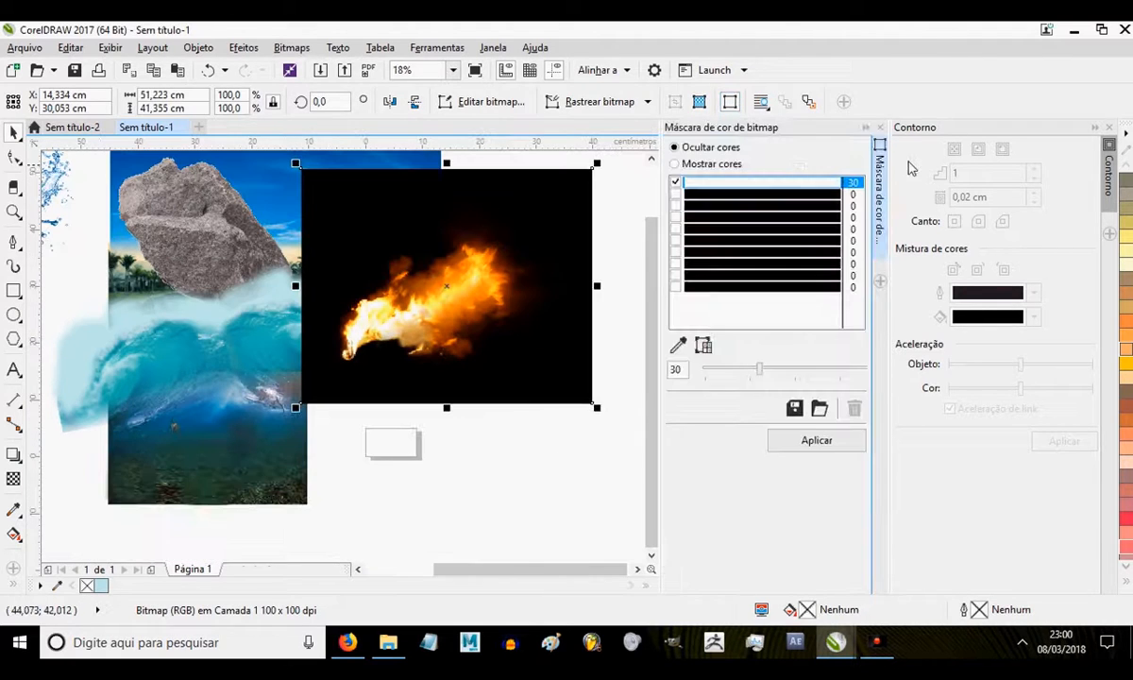
click(678, 345)
click(517, 191)
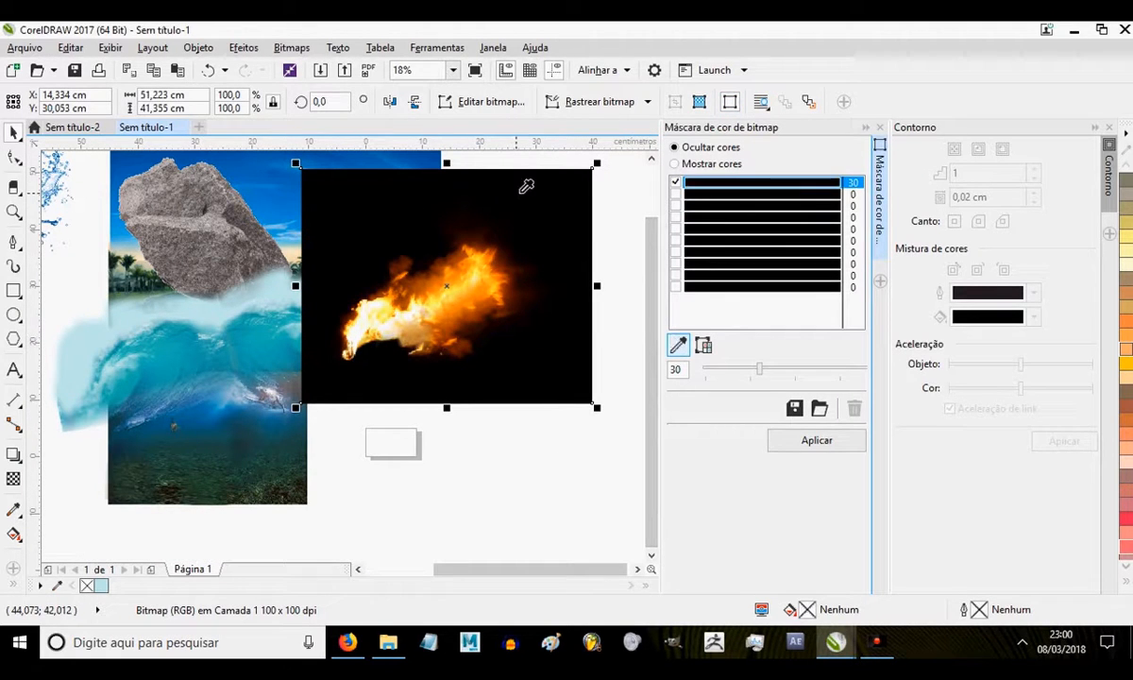
click(812, 439)
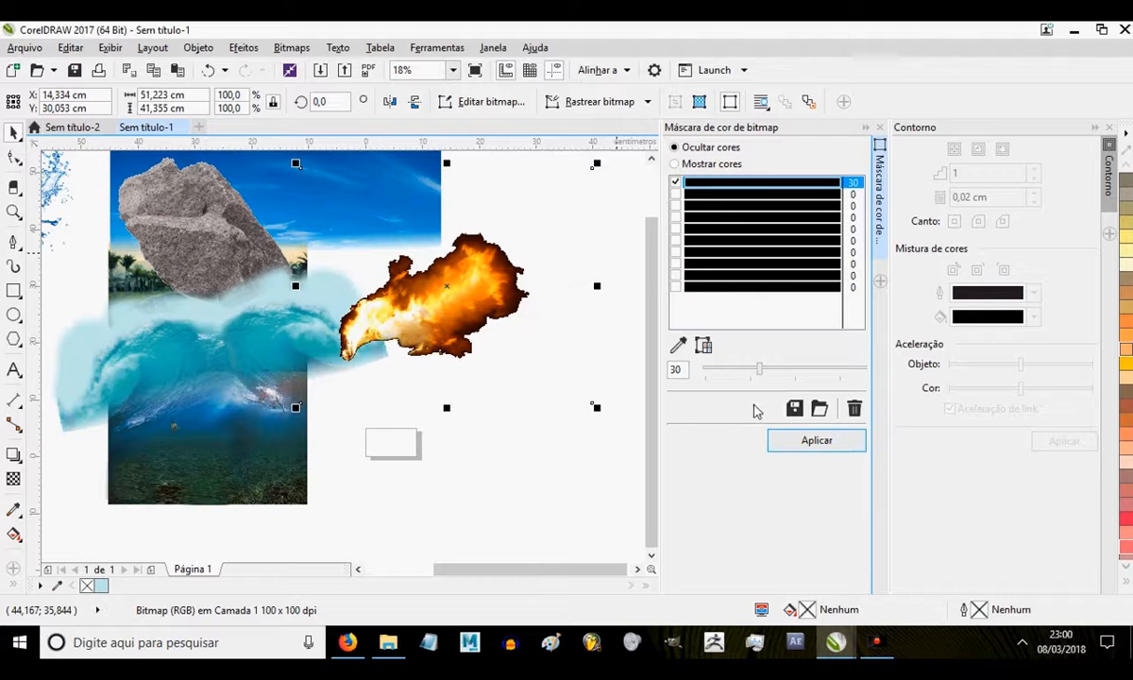
drag(757, 367, 850, 369)
click(817, 441)
click(834, 441)
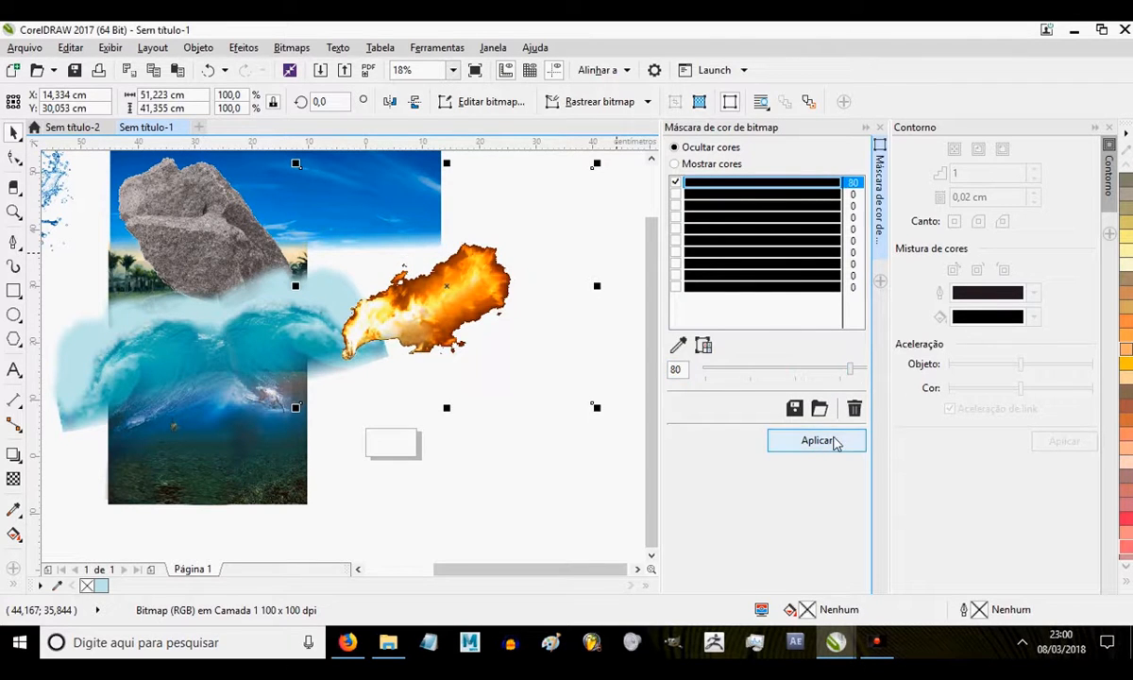
- Switch to Firefox and save the PngImg flame image to the desktop as flame_PNG13252
key(alt+Tab)
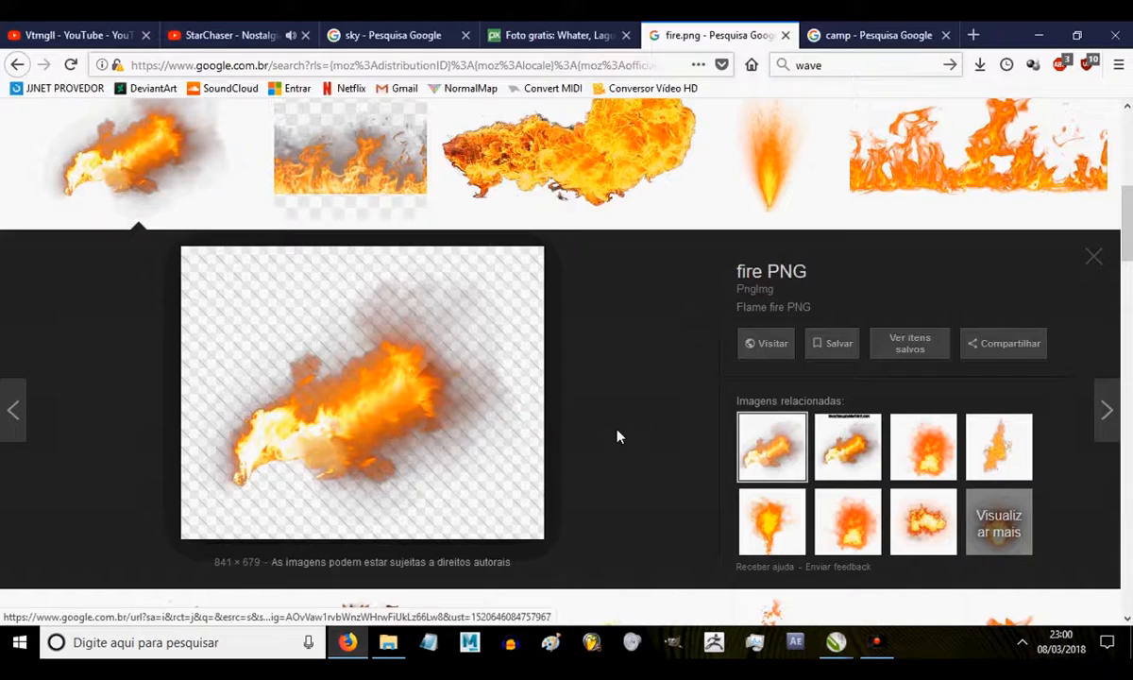
right_click(367, 353)
click(460, 224)
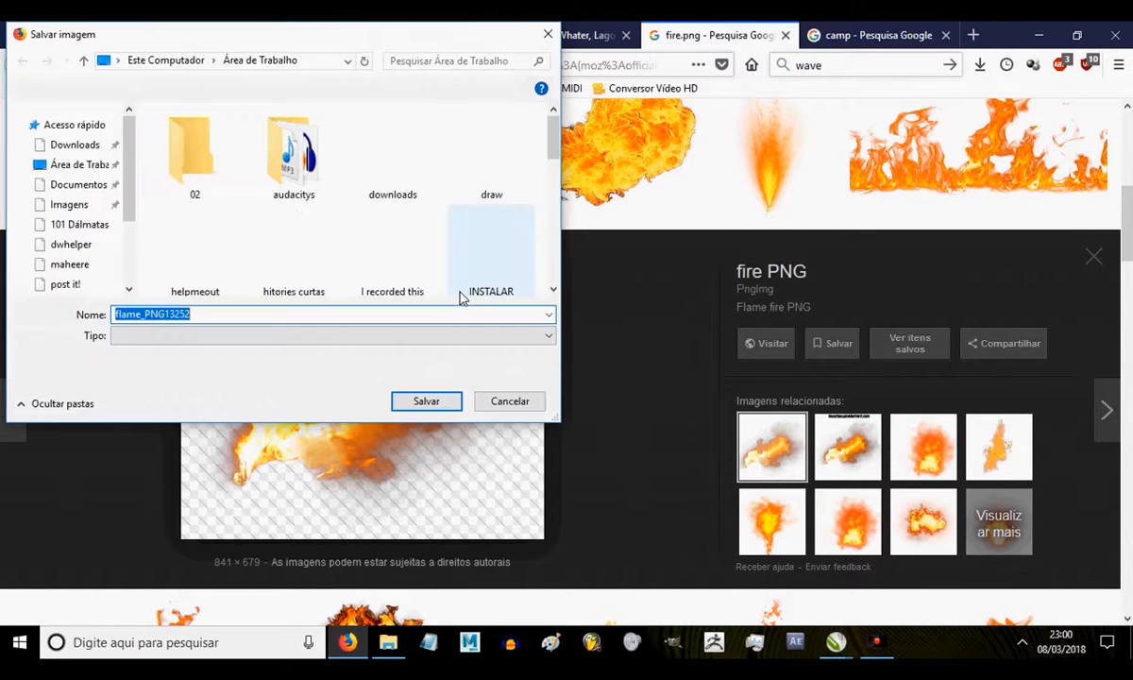
click(419, 402)
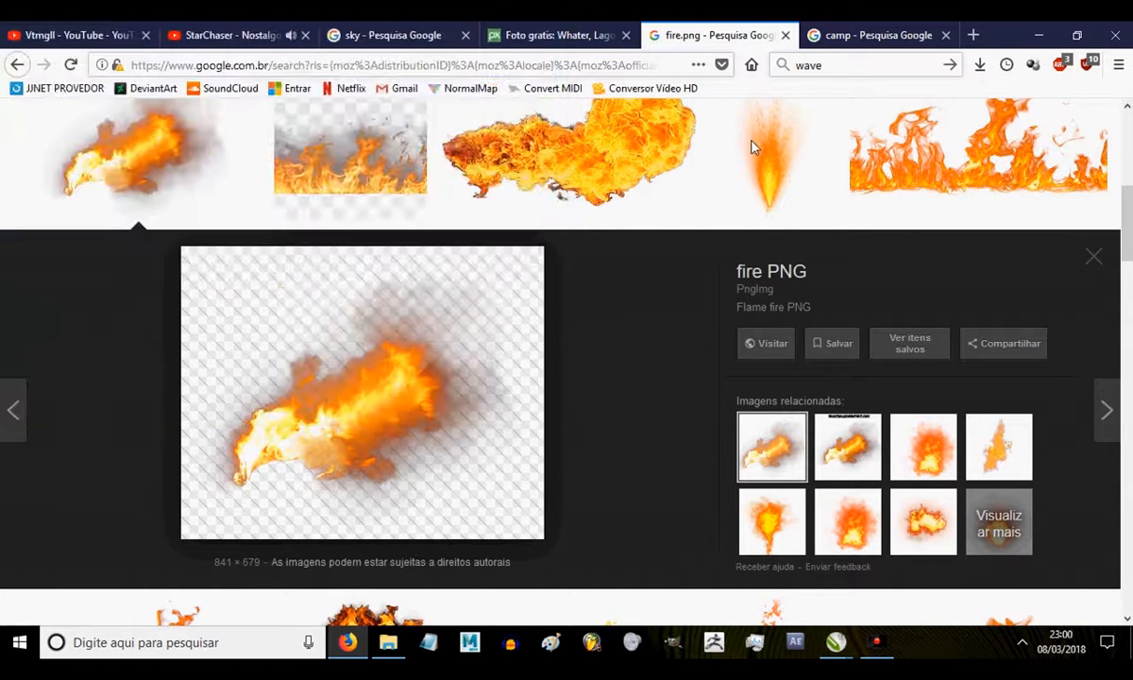
- Open the PngPix fire image from the search results and save it to the desktop
click(572, 173)
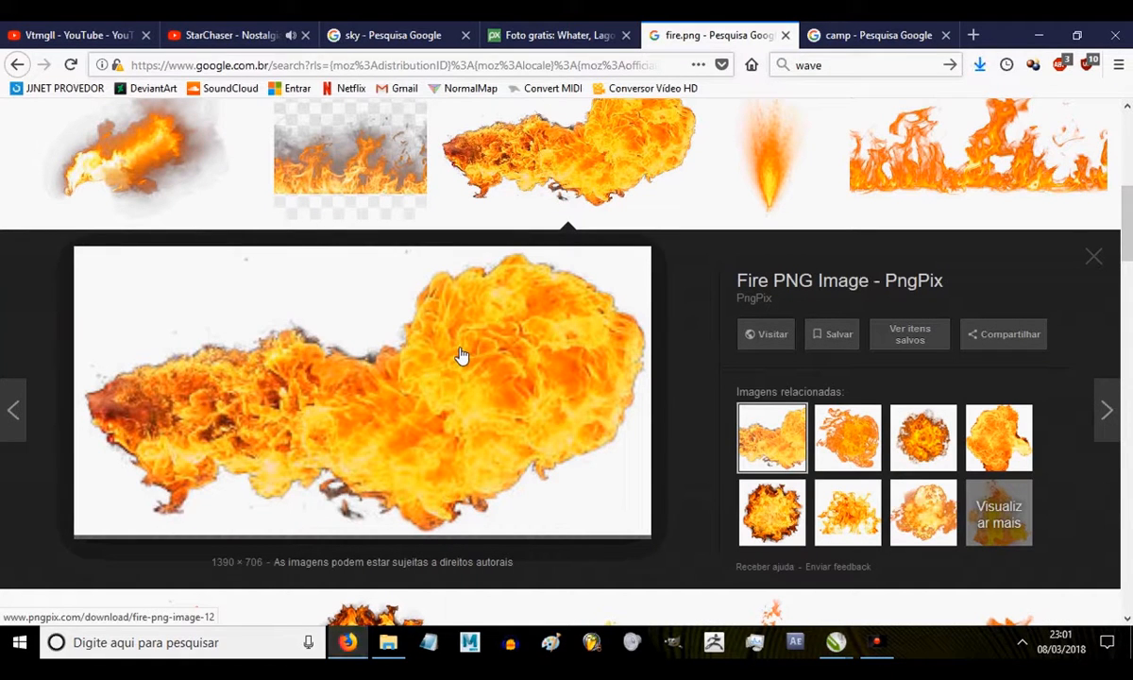
right_click(466, 394)
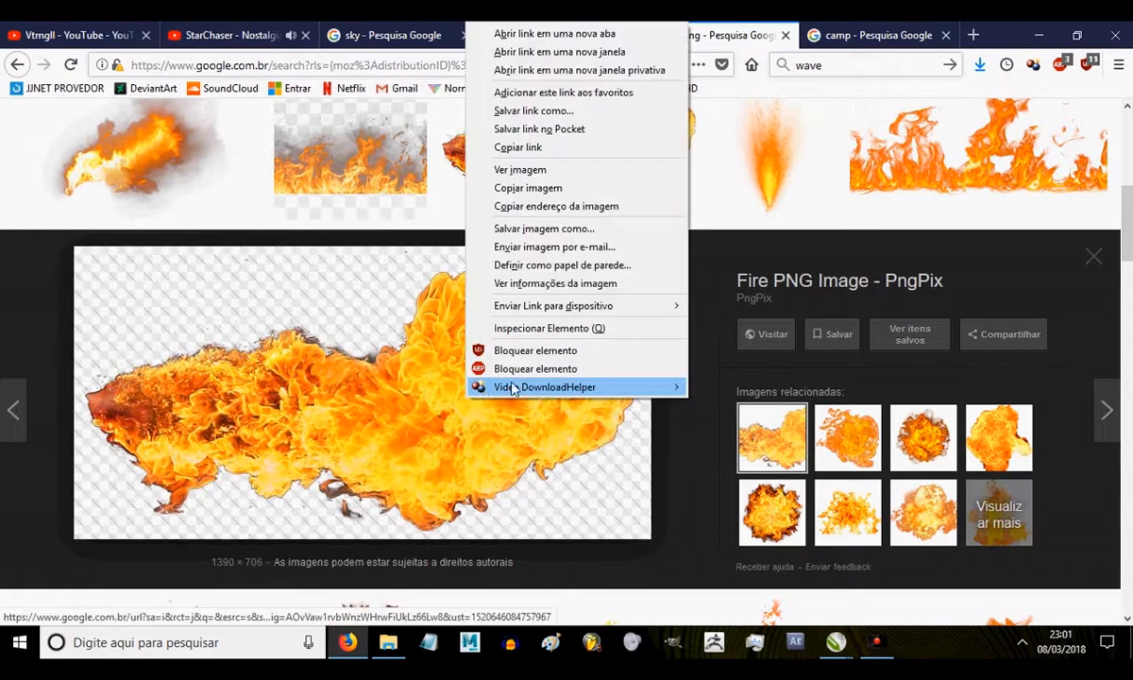
click(545, 227)
click(425, 406)
- Switch back to the CorelDRAW composite Sem título-1 and start importing a file
mouse_move(837, 642)
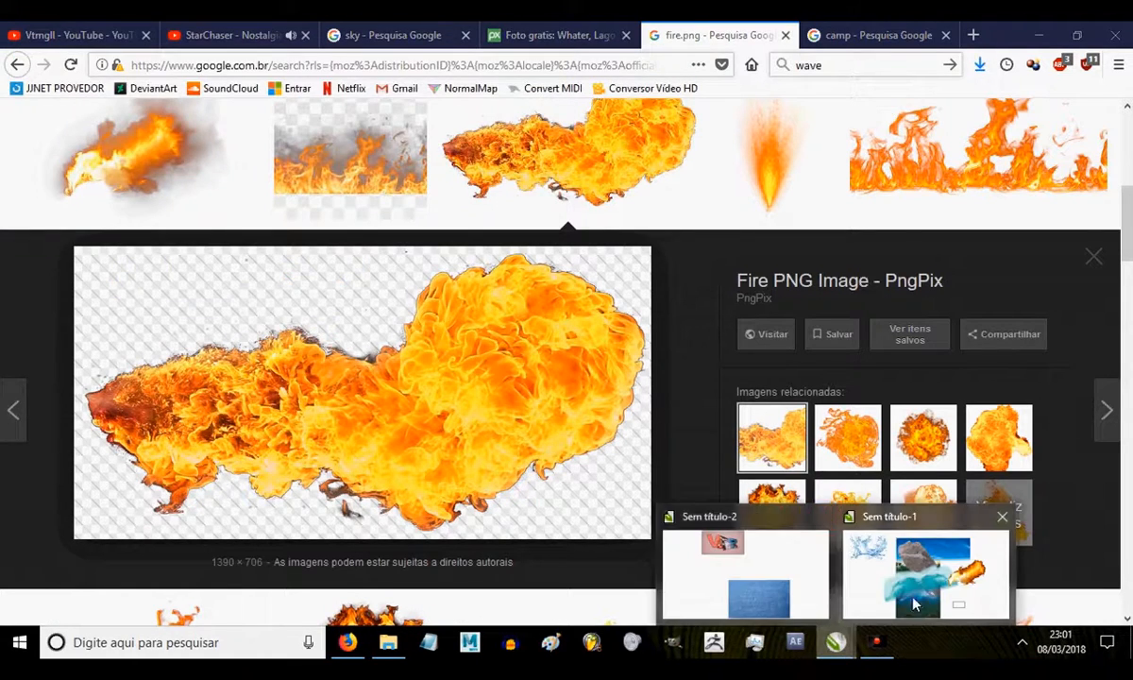
click(926, 569)
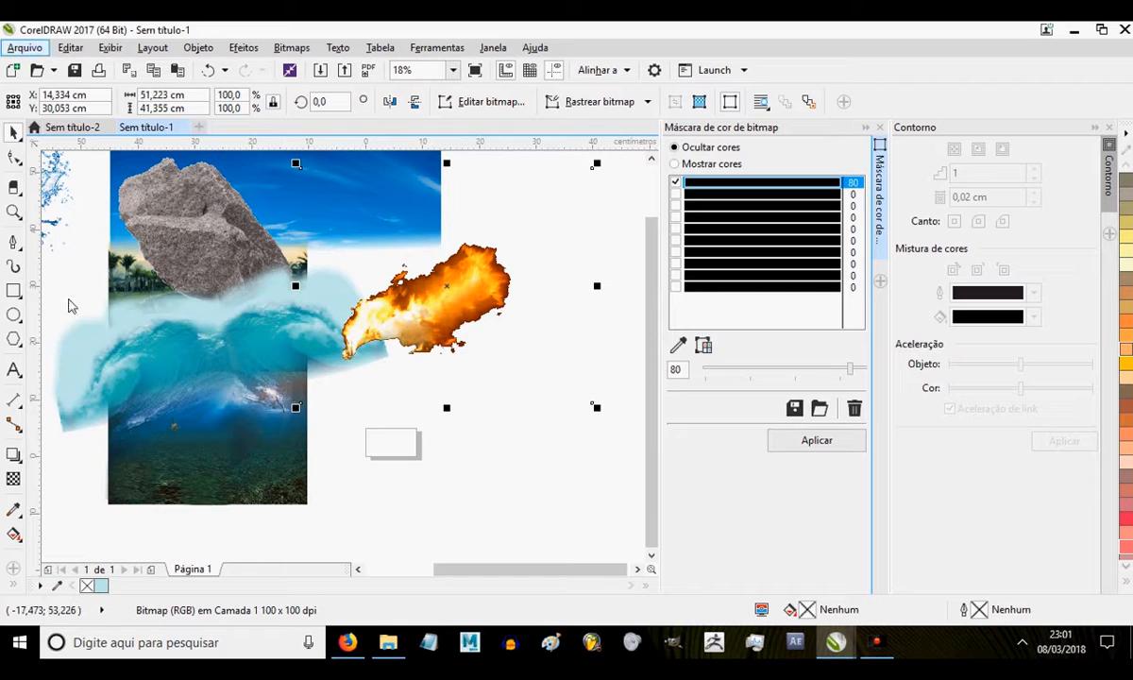
click(31, 48)
click(64, 302)
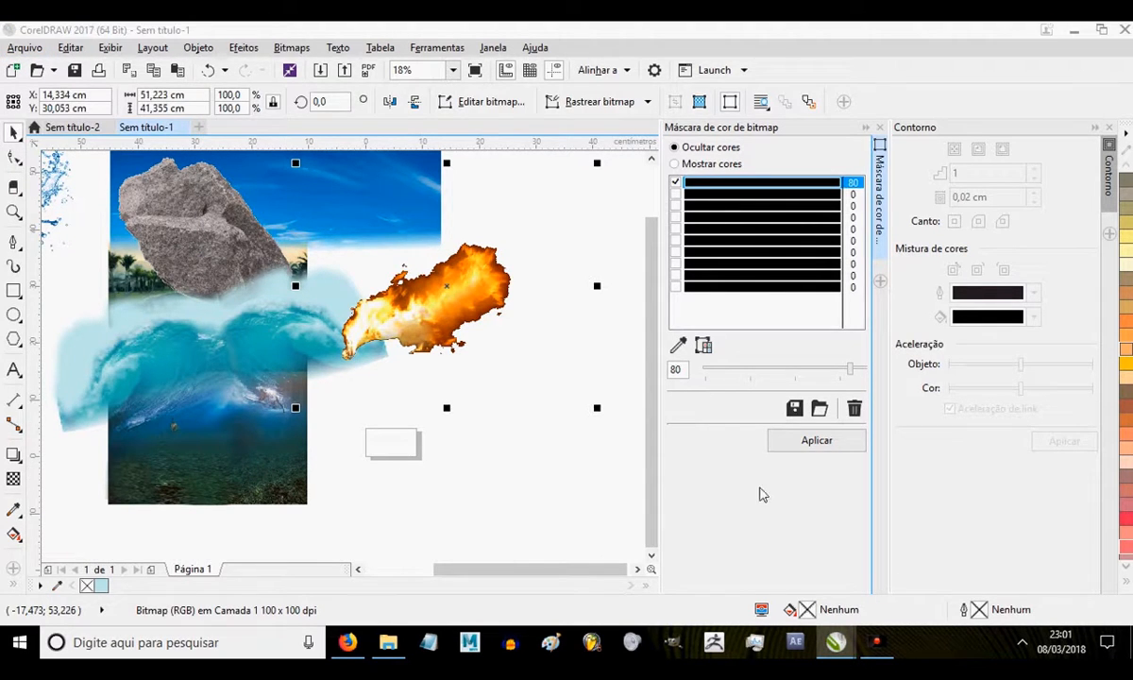
click(876, 642)
click(727, 252)
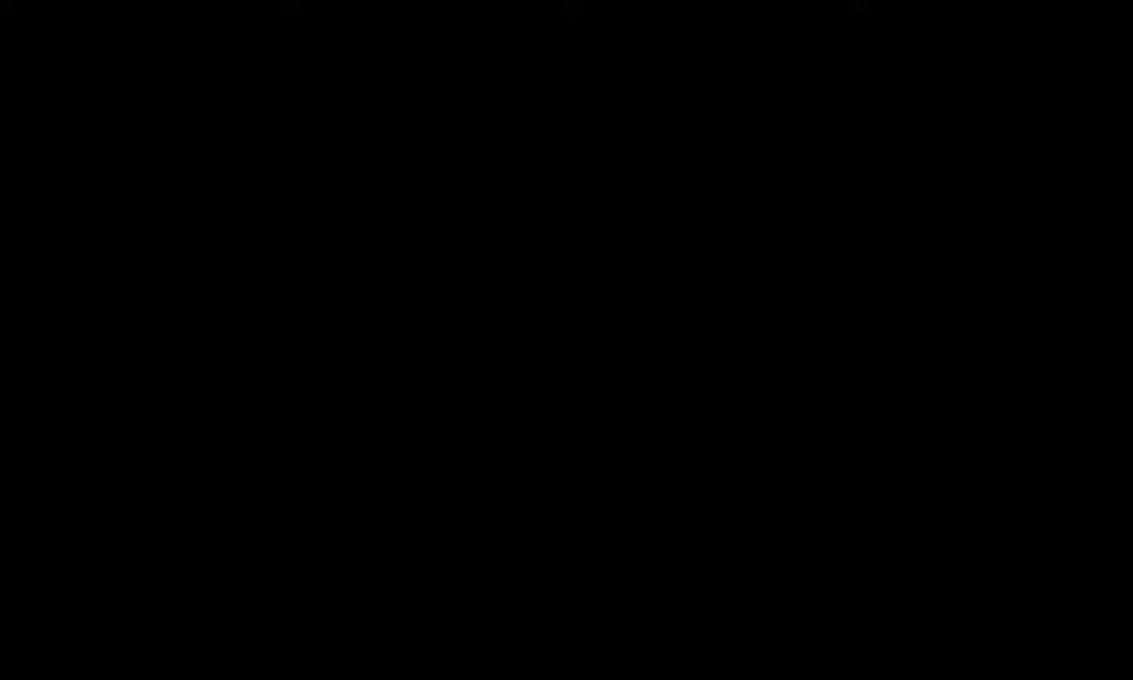